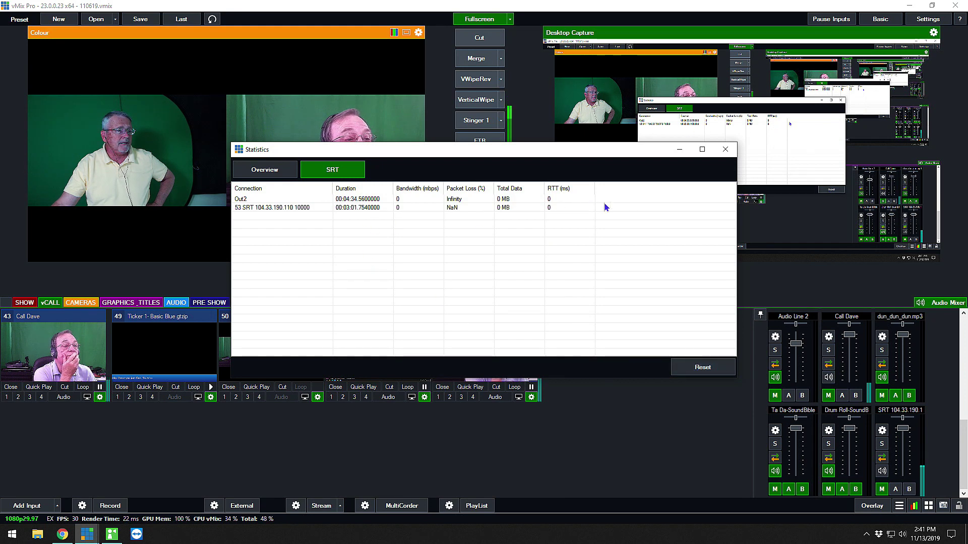
Close the statistics, remove the SRT rendezvous input 53, and disable SRT on Output 2.
click(725, 149)
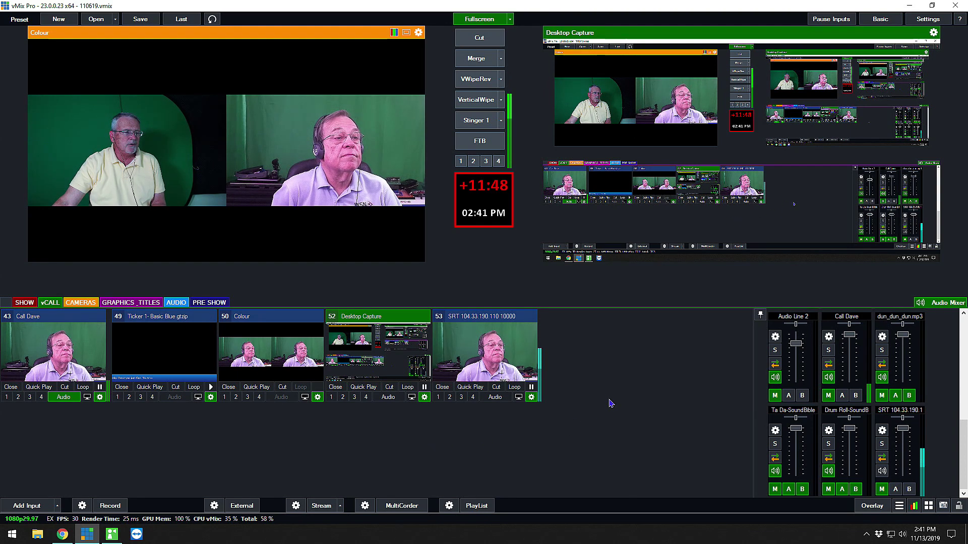
click(441, 387)
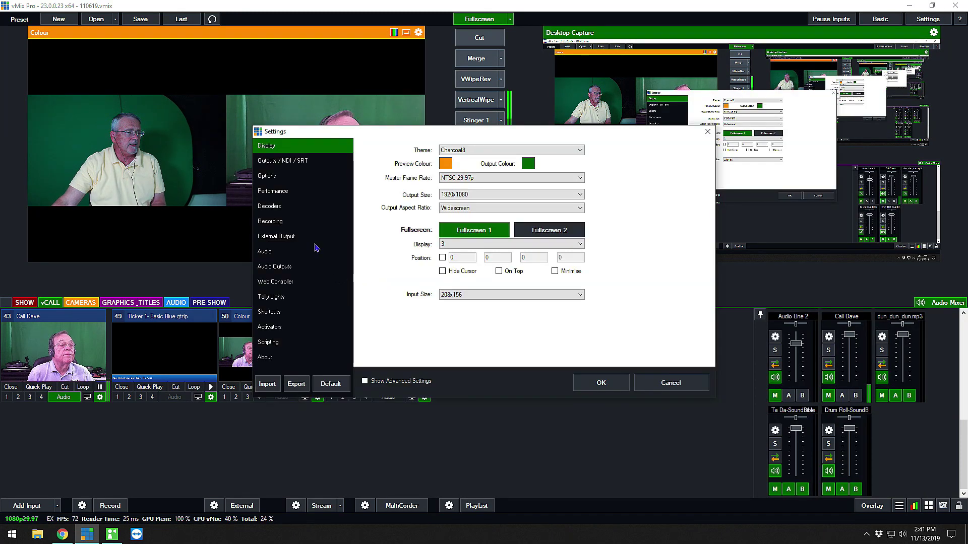
click(297, 162)
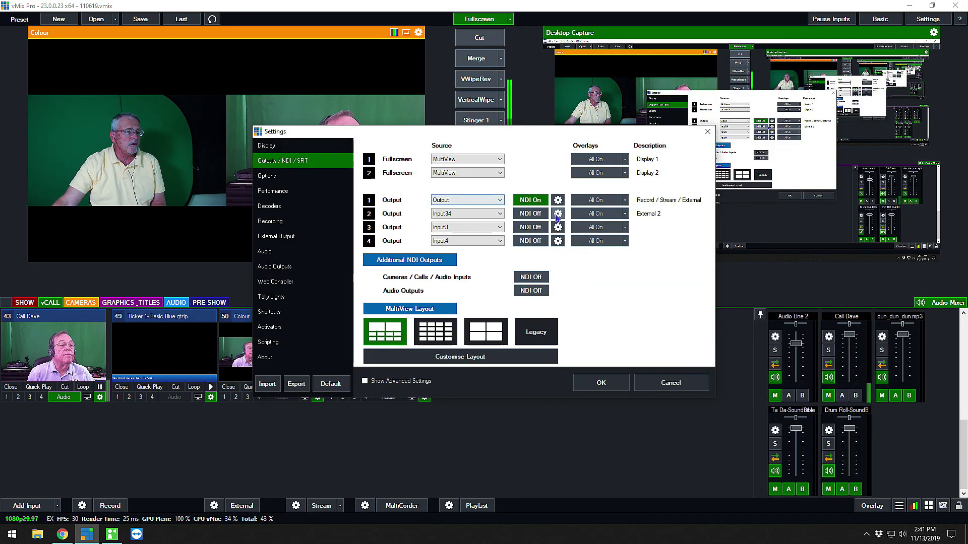
click(558, 199)
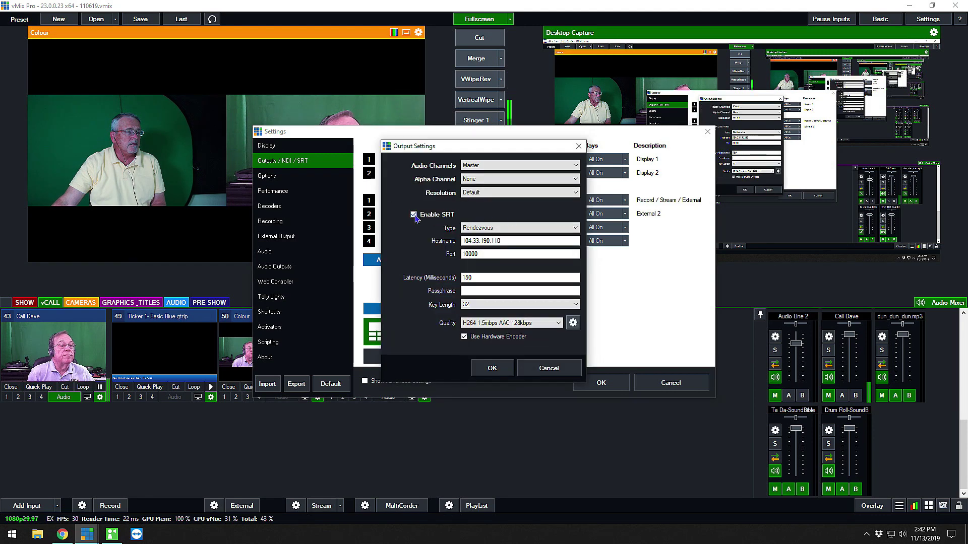
click(414, 216)
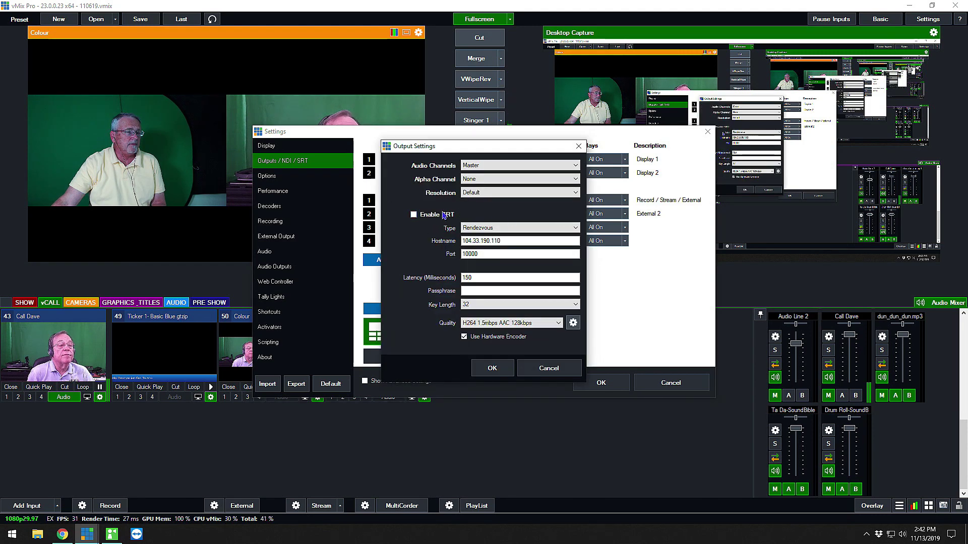
click(492, 368)
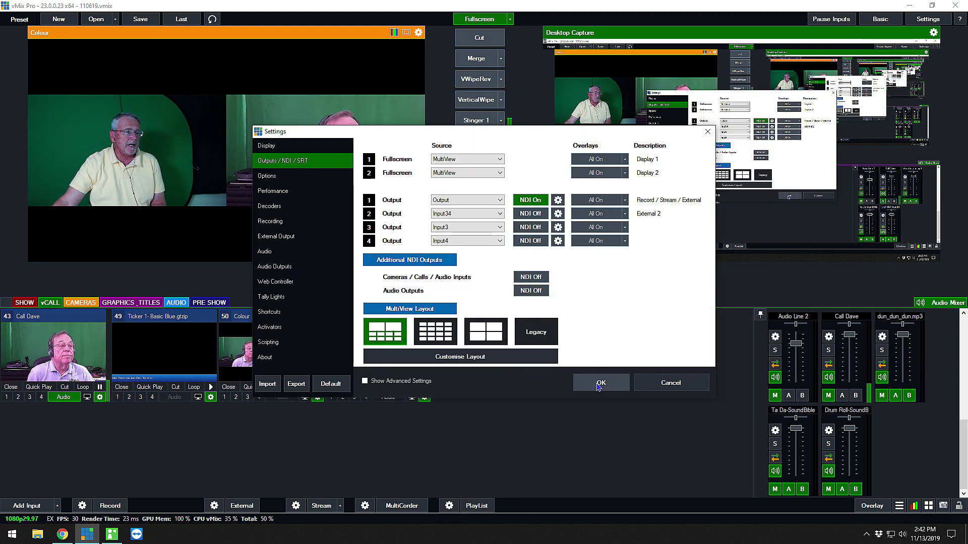
click(600, 384)
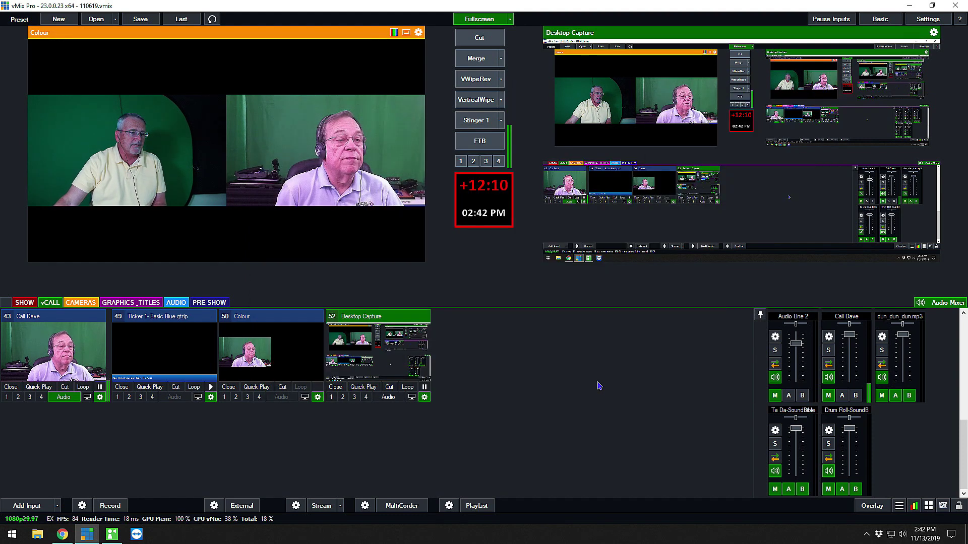
Add a stream input of type SRT (Listener) on port 10000 with 150 ms latency and the hardware decoder enabled.
click(26, 506)
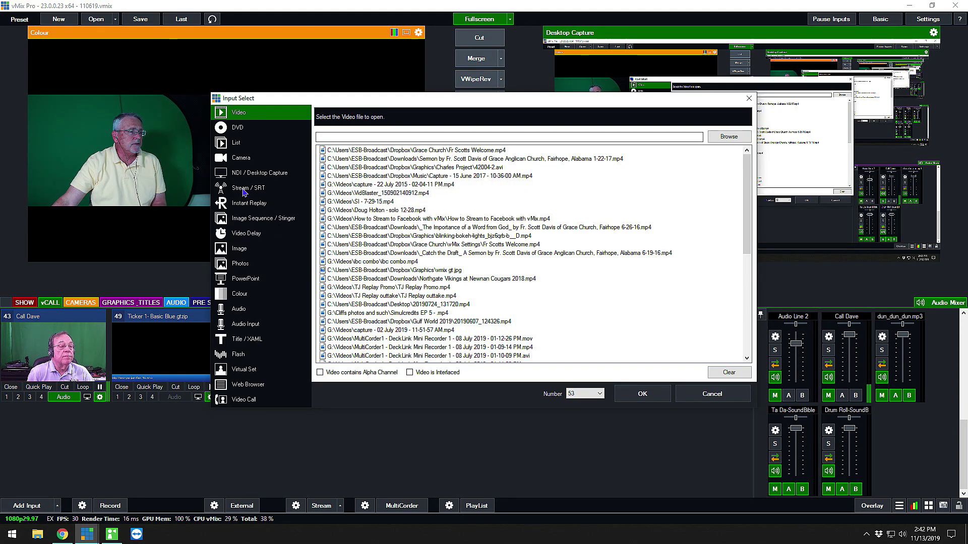
click(243, 190)
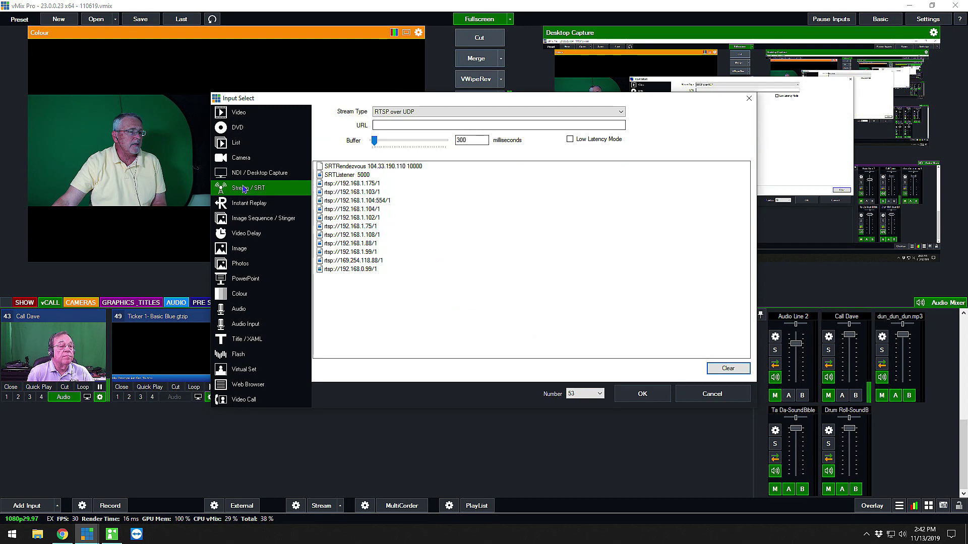
click(434, 114)
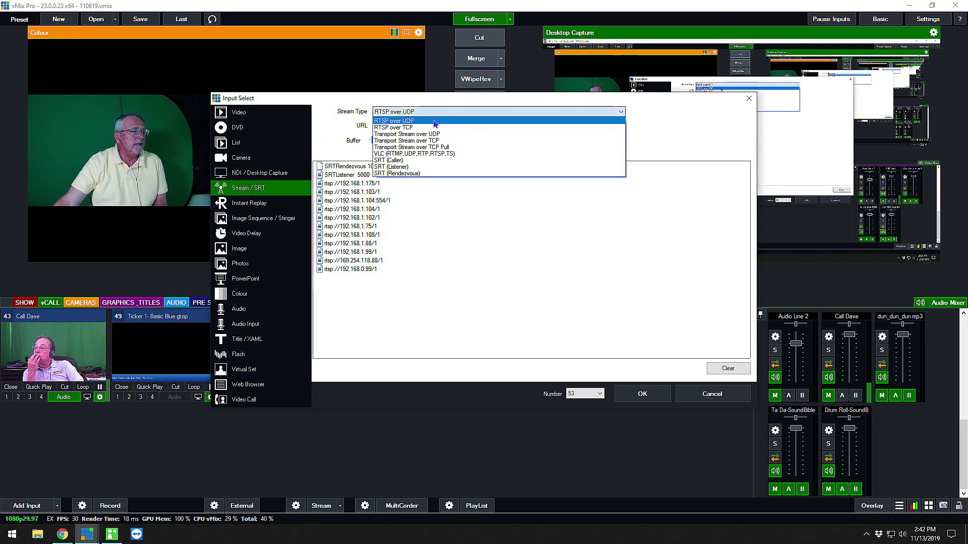
click(494, 246)
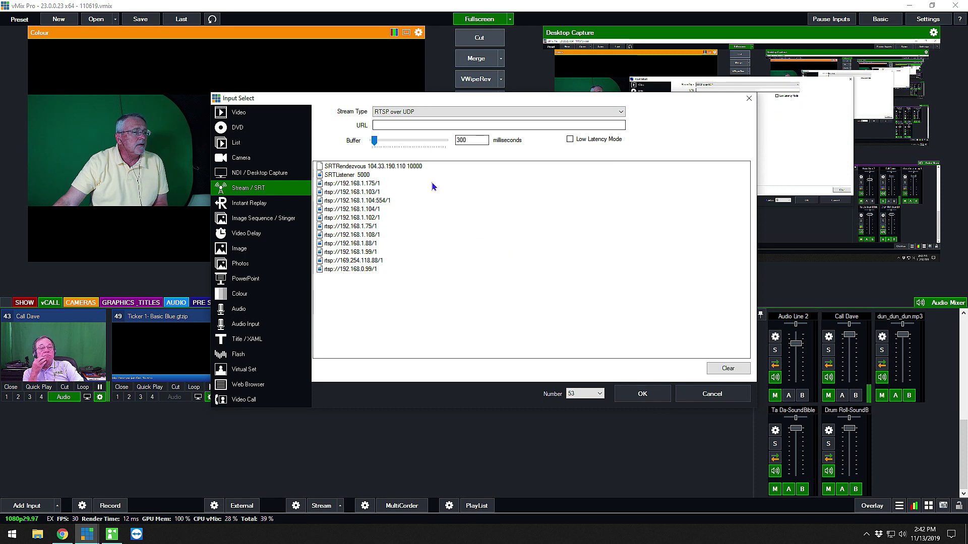
click(394, 166)
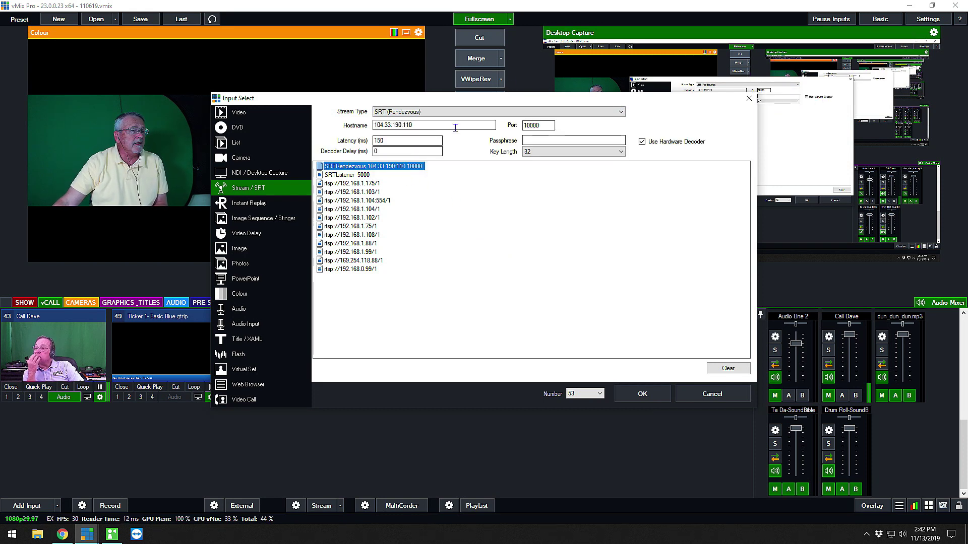
click(479, 113)
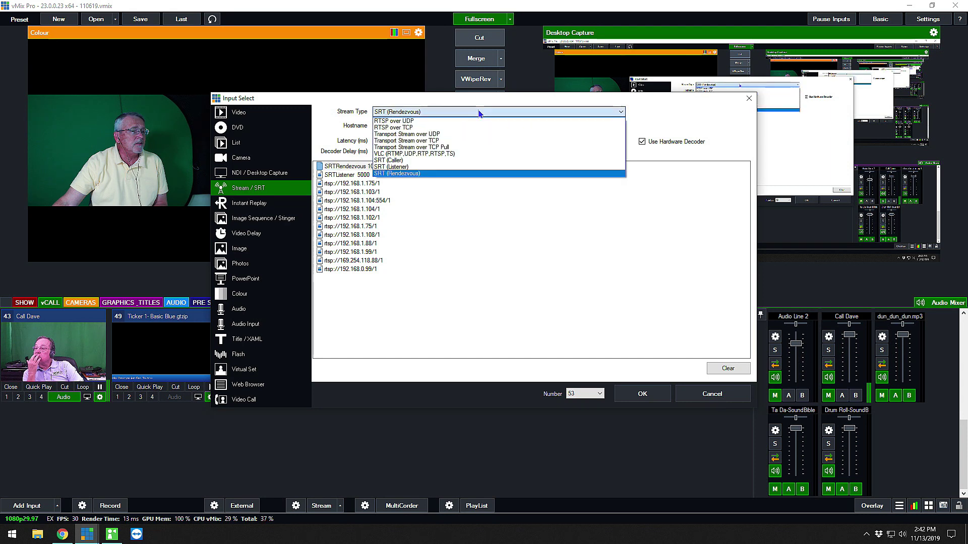
click(455, 167)
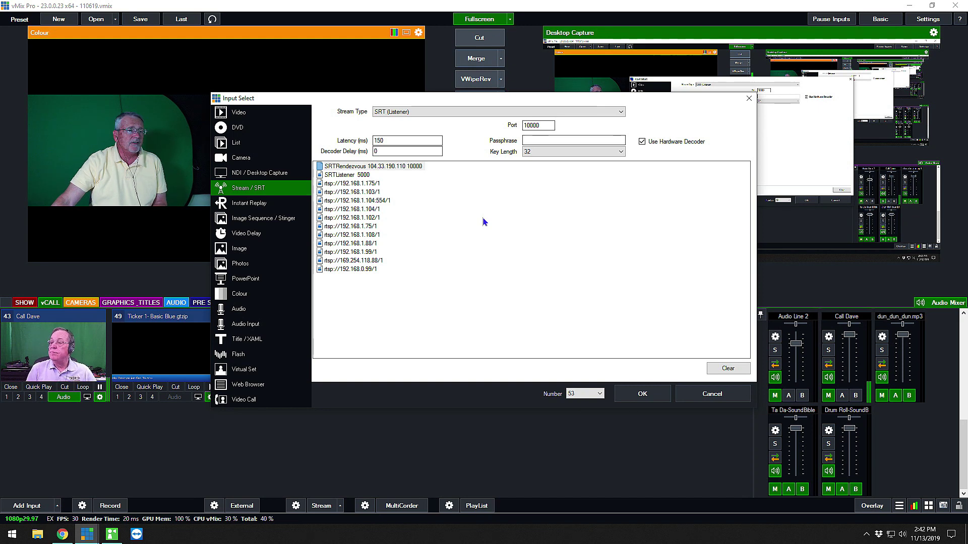
click(639, 396)
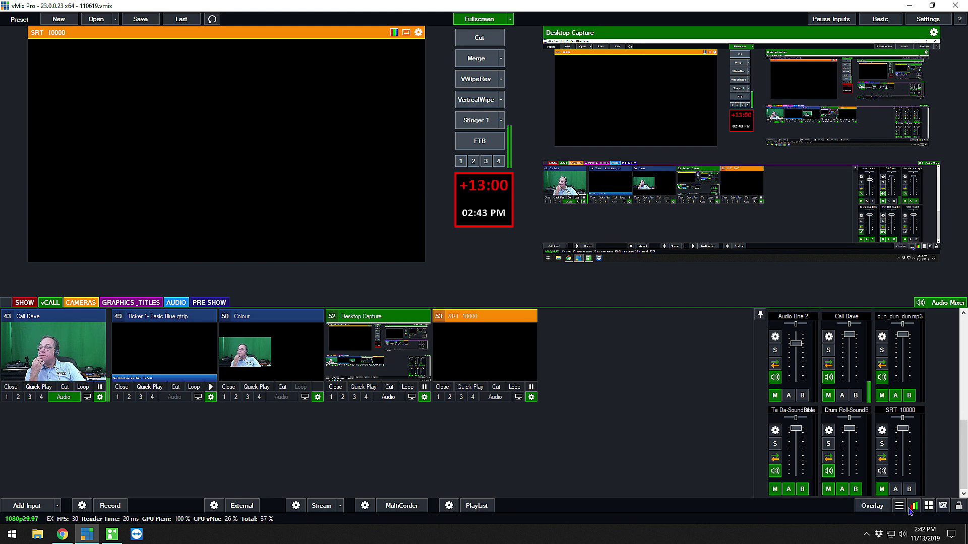
Check the SRT connection statistics for the listener input on port 10000.
click(929, 507)
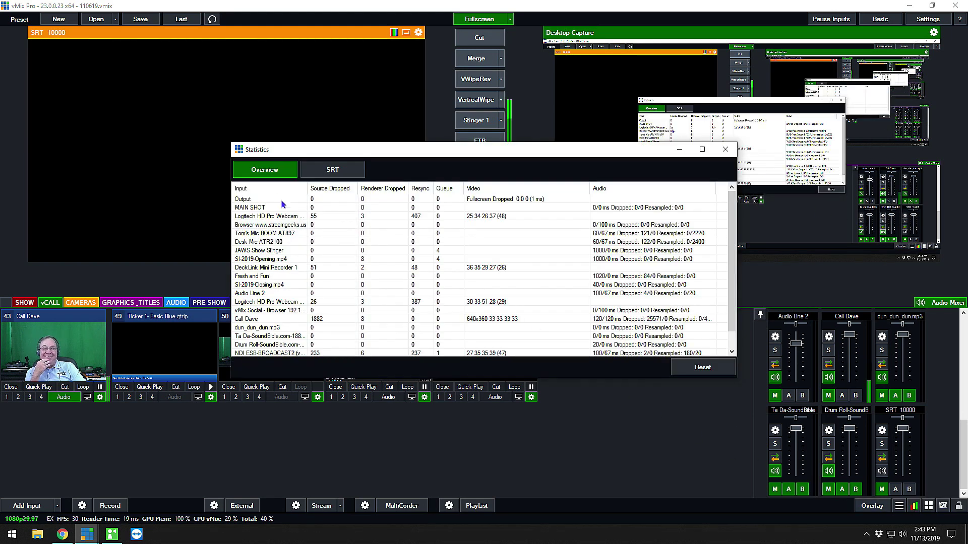
click(329, 174)
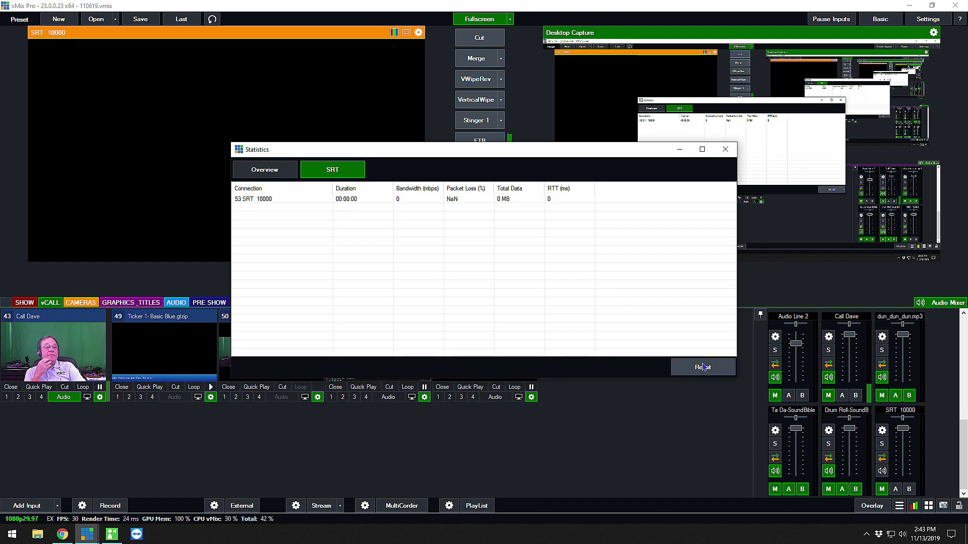
click(725, 149)
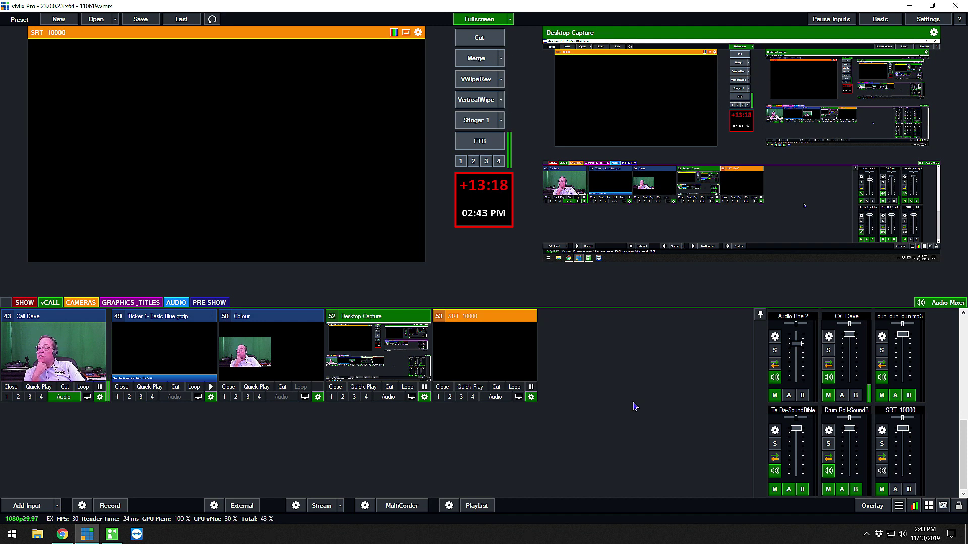
Put the video call input 43 in preview and remove the SRT listener input 53.
click(58, 353)
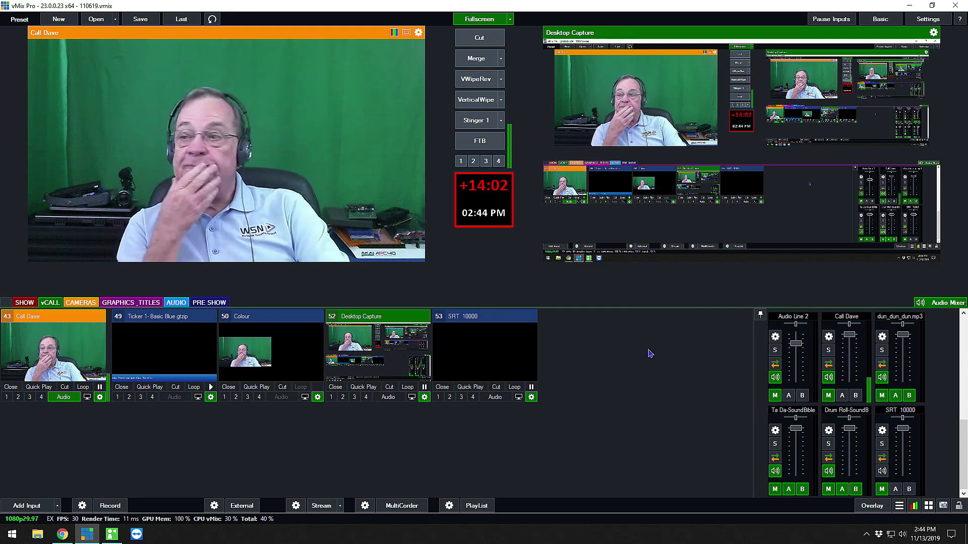
click(442, 387)
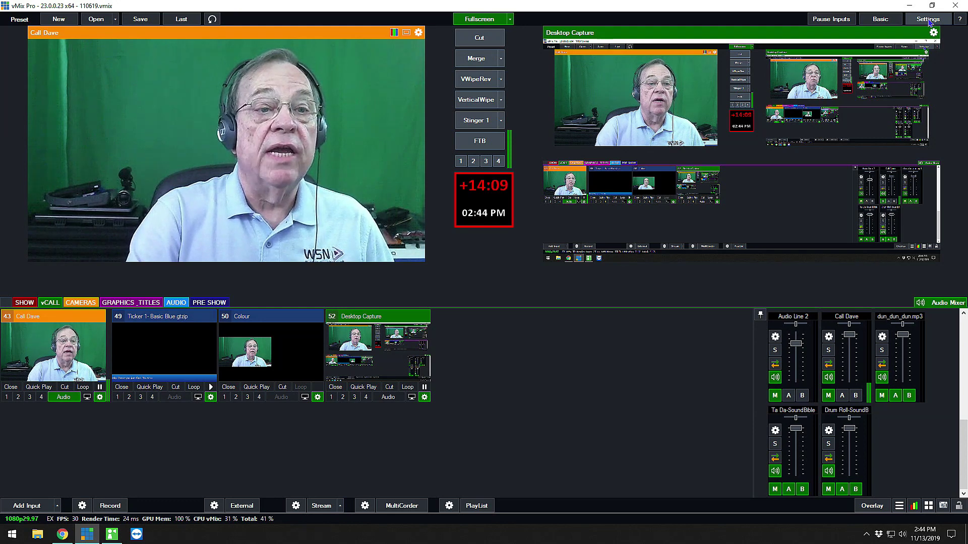
click(928, 20)
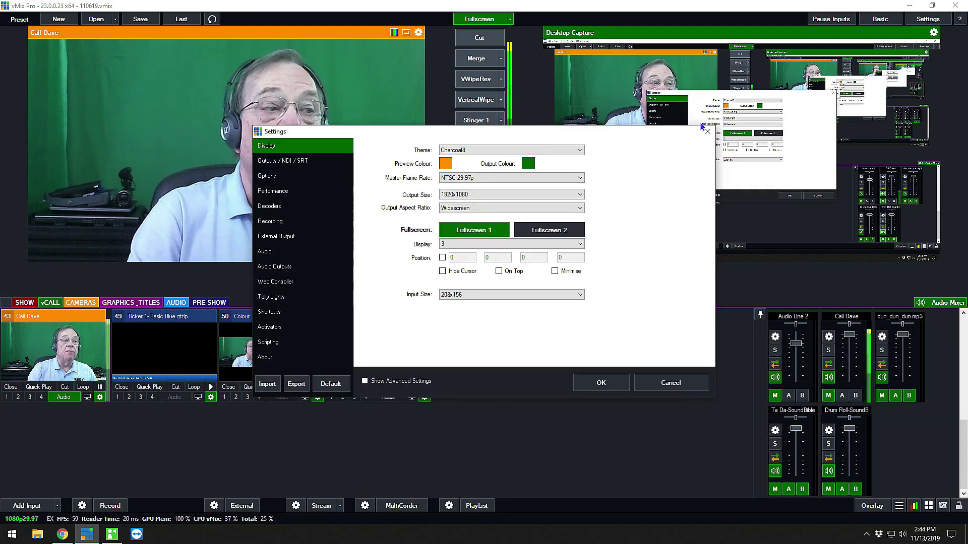
click(669, 384)
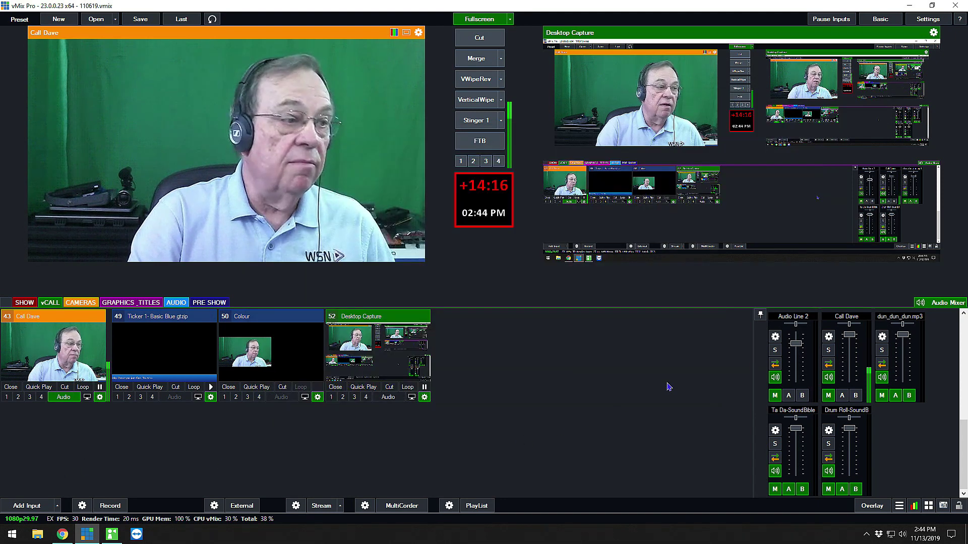
Open the Windows Command Prompt and enter the start of a ping command.
click(13, 535)
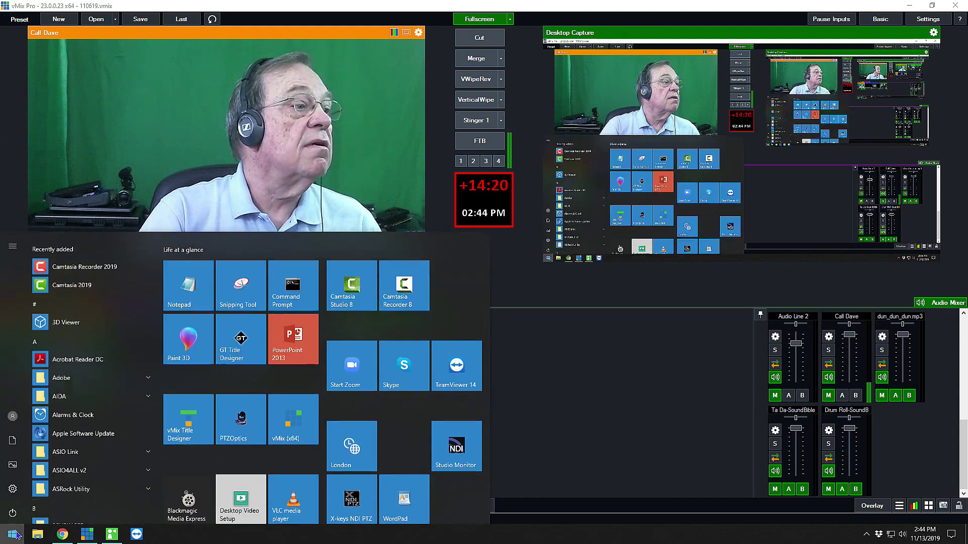
click(288, 293)
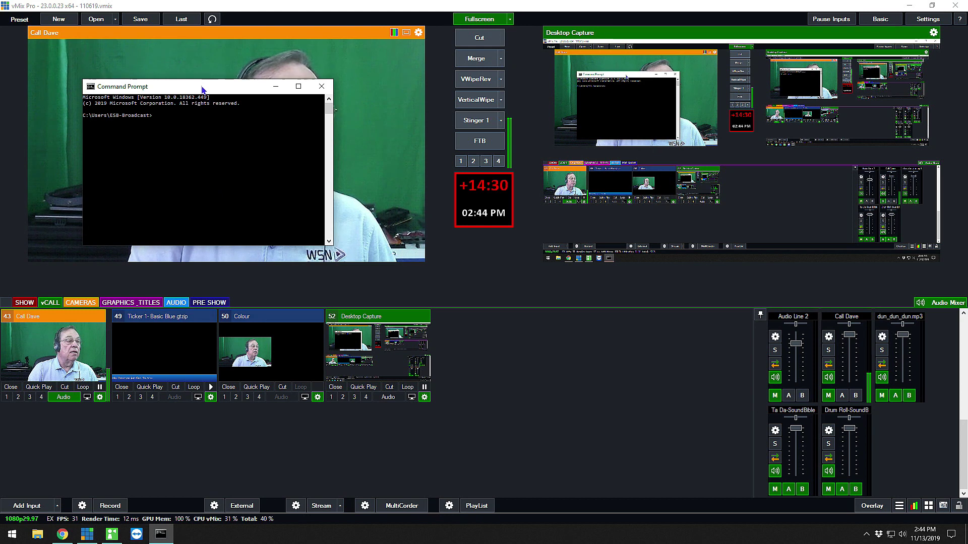
text(ng)
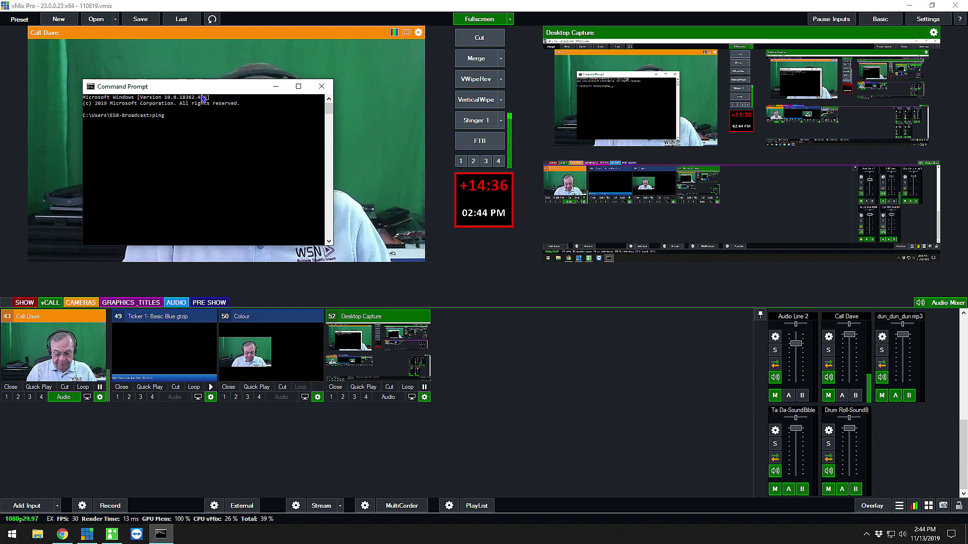
Copy the SRT hostname from the settings of Output 2 for use in the ping command.
click(929, 19)
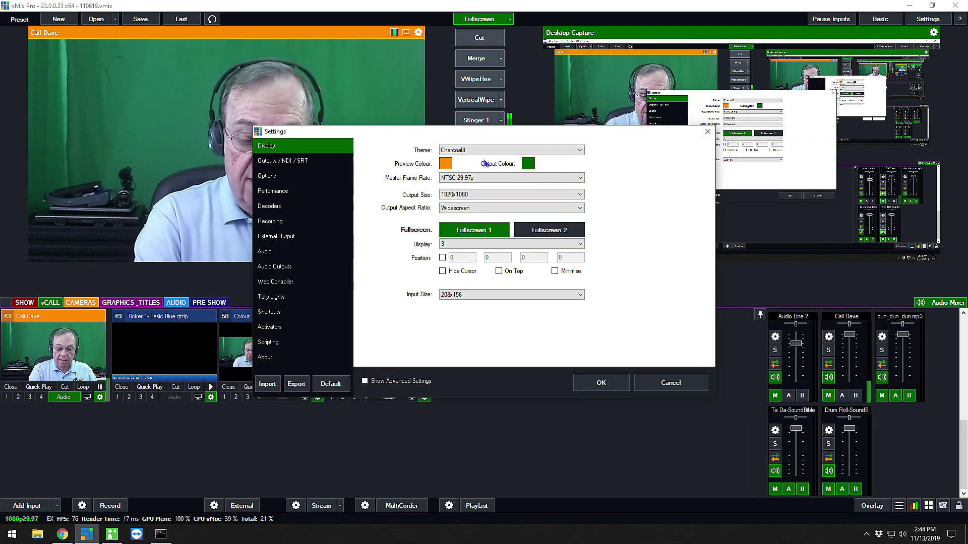
click(288, 160)
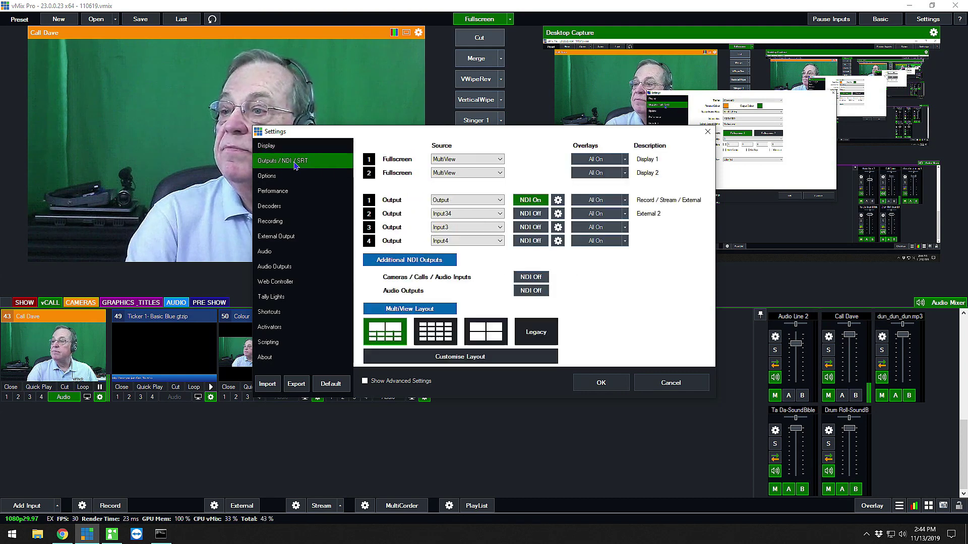
click(557, 214)
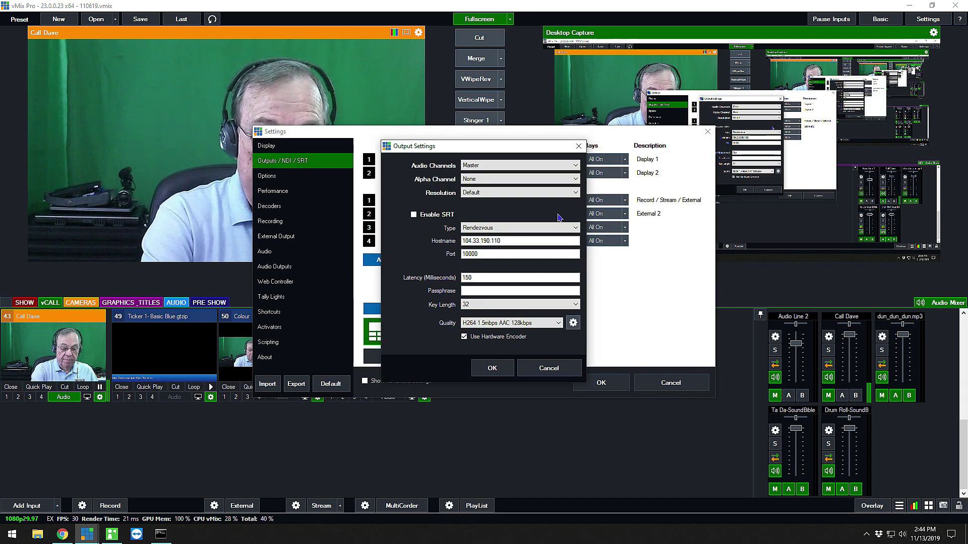
double_click(508, 242)
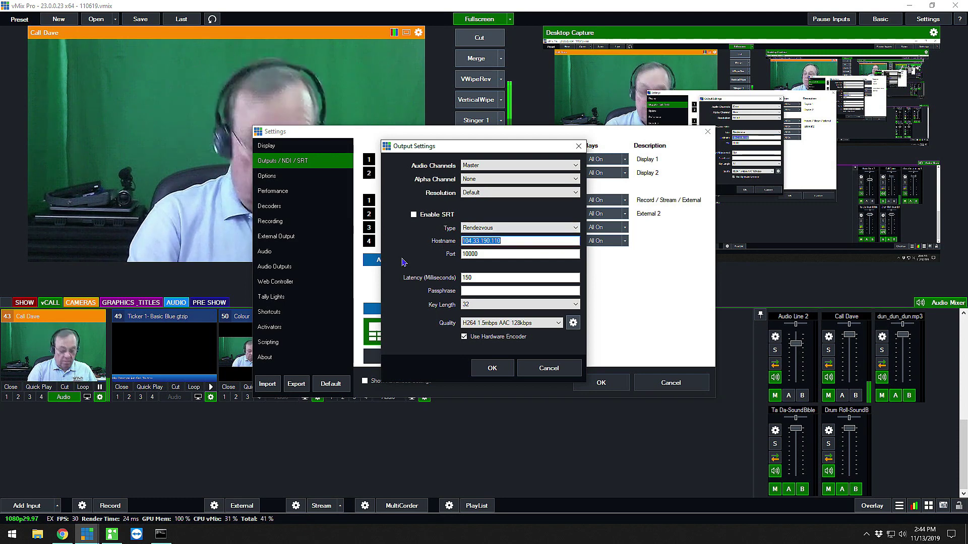
Ping 104.33.190.110 from the Command Prompt, and leave the prompt and the output settings without making changes.
click(161, 535)
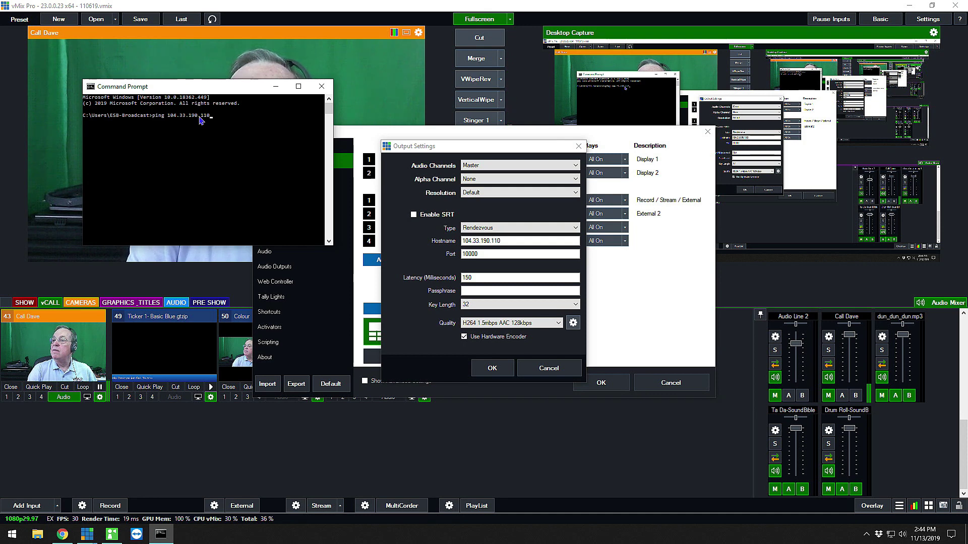
key(Return)
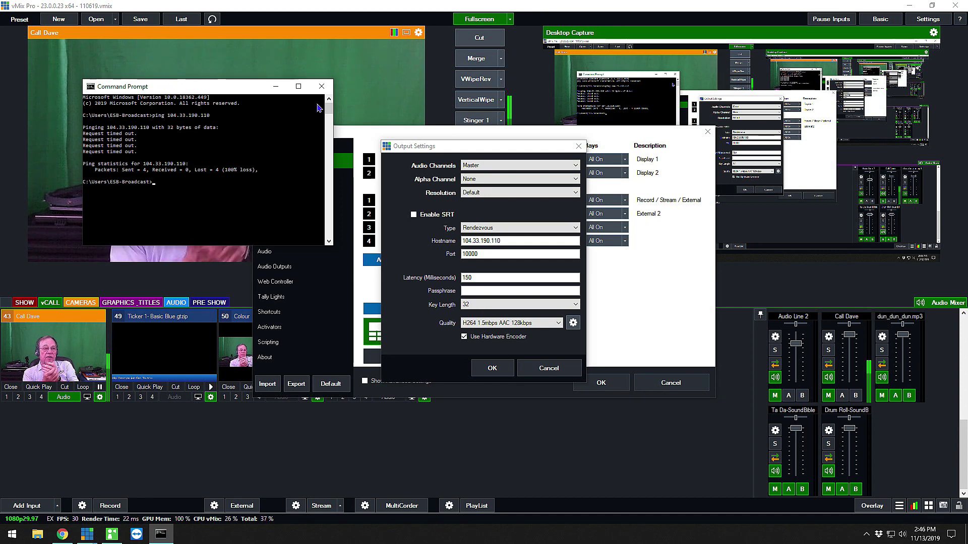
click(322, 86)
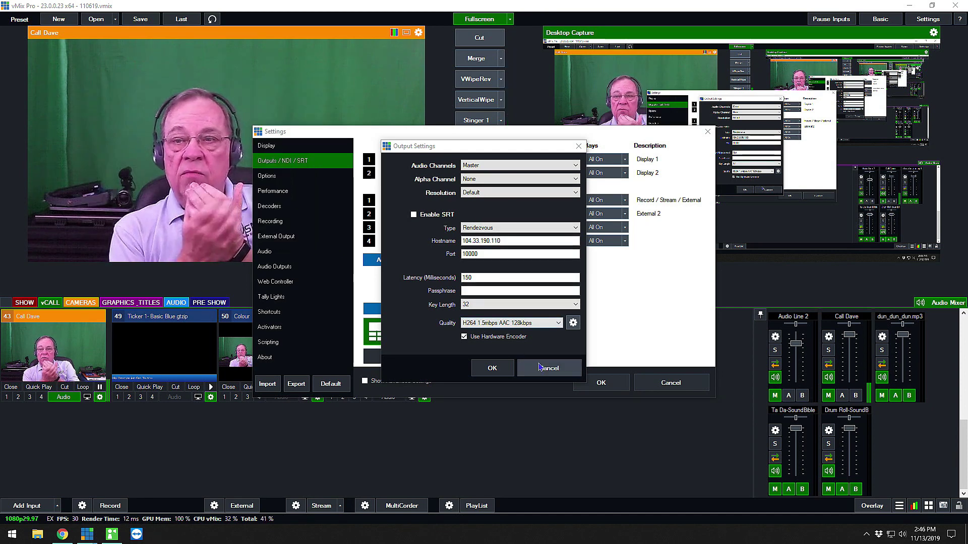
click(539, 367)
click(668, 385)
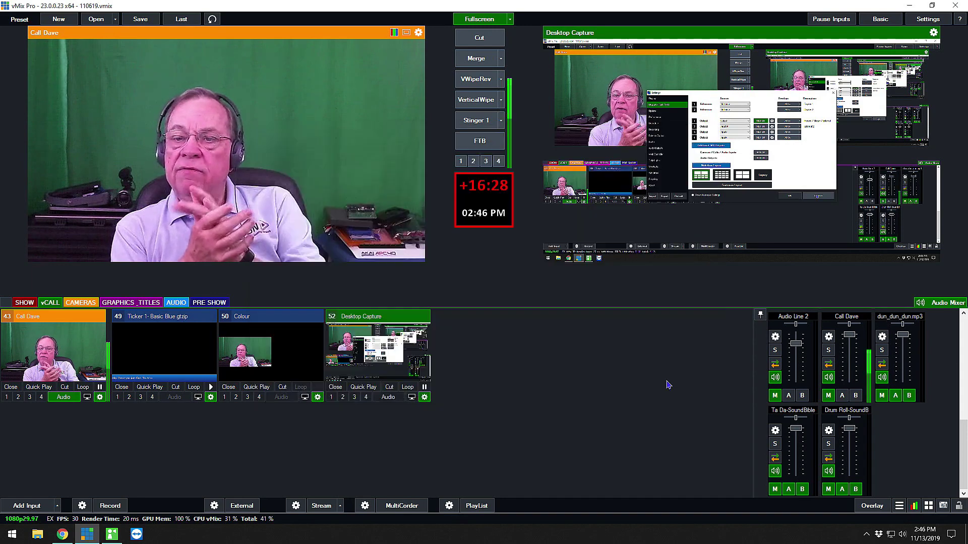
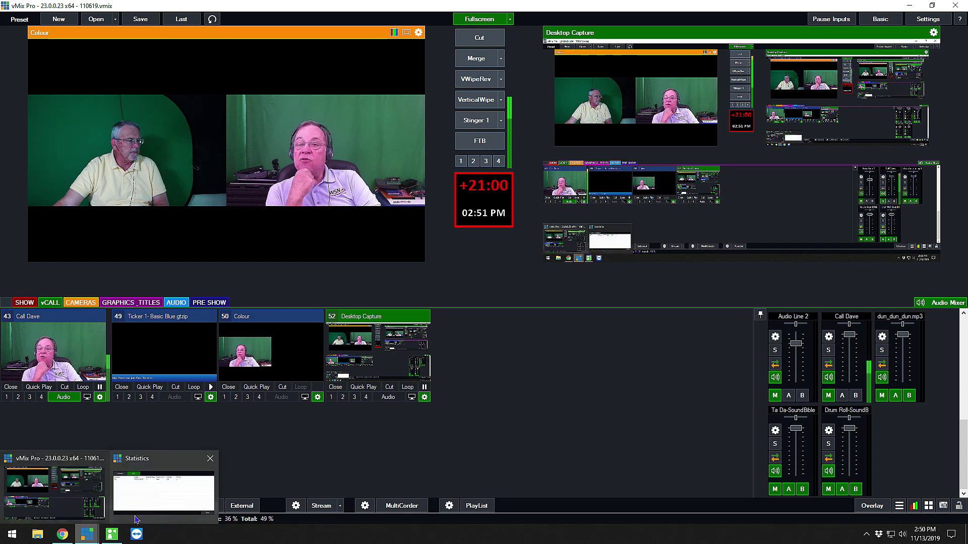
Bring up the Statistics window to examine the SRT connection of Output 2.
click(161, 501)
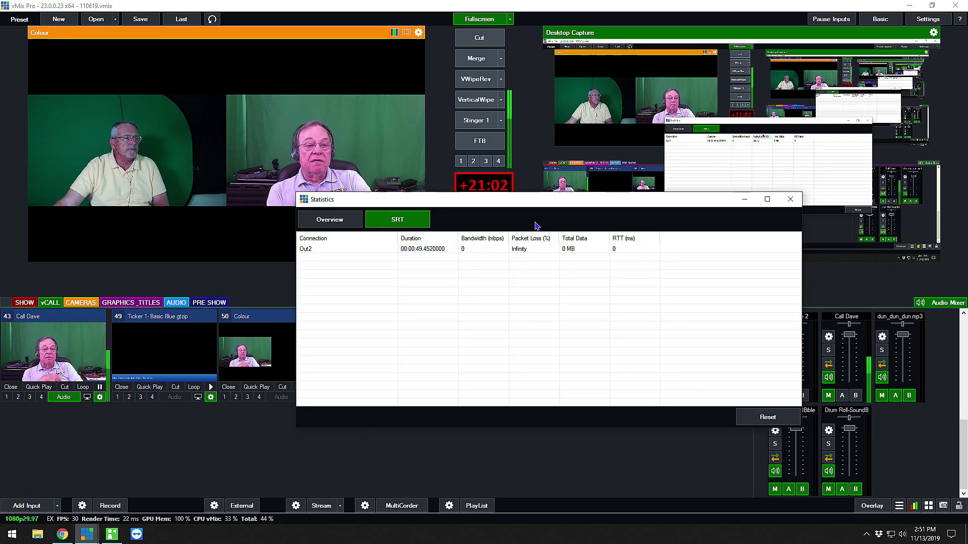
Examine the SRT statistics of Output 2, bringing the Statistics window back for another check, and close it when finished.
drag(536, 202, 465, 262)
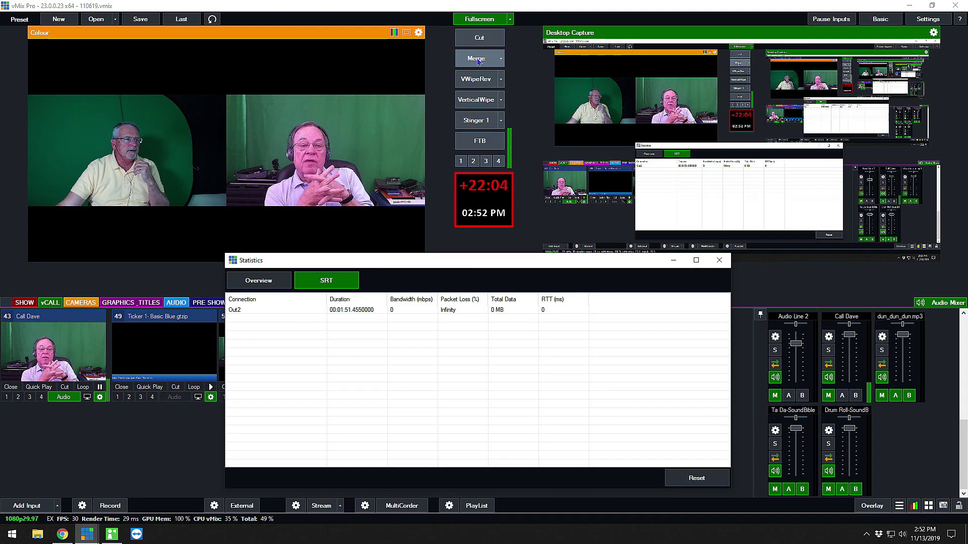
click(719, 260)
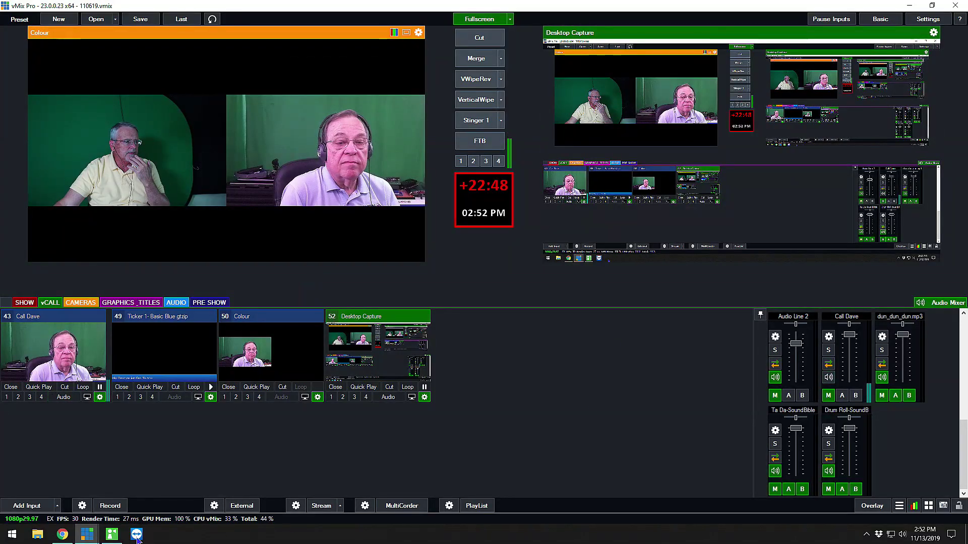
mouse_move(87, 533)
click(154, 497)
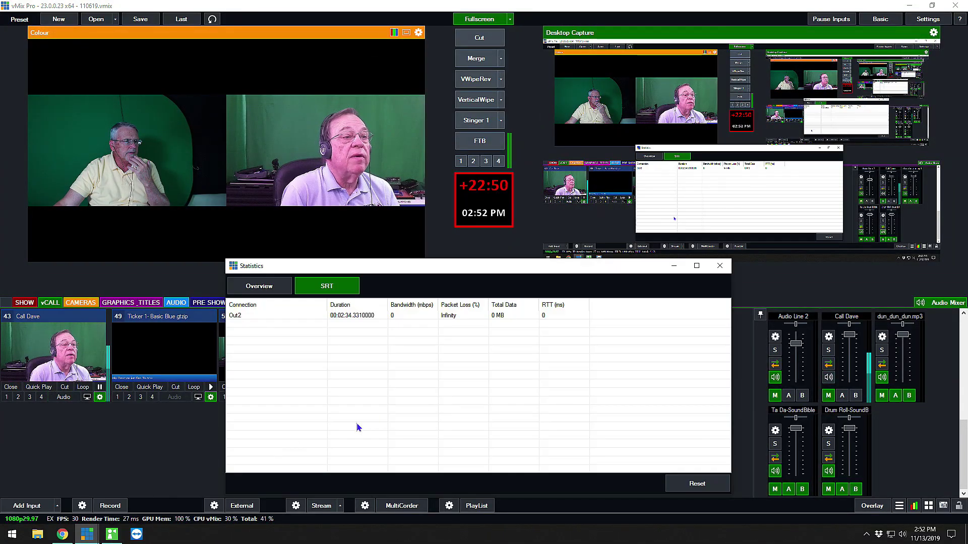
click(831, 378)
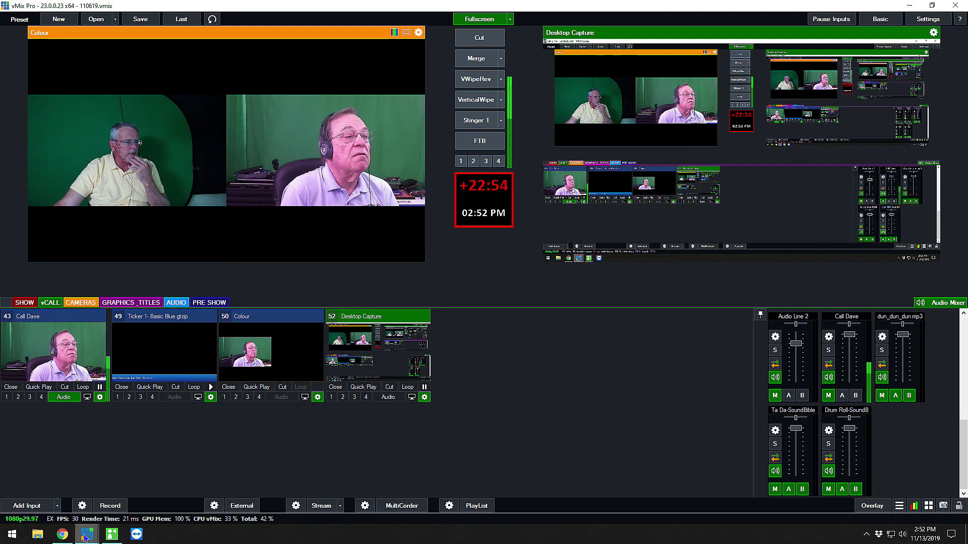
mouse_move(87, 533)
click(160, 488)
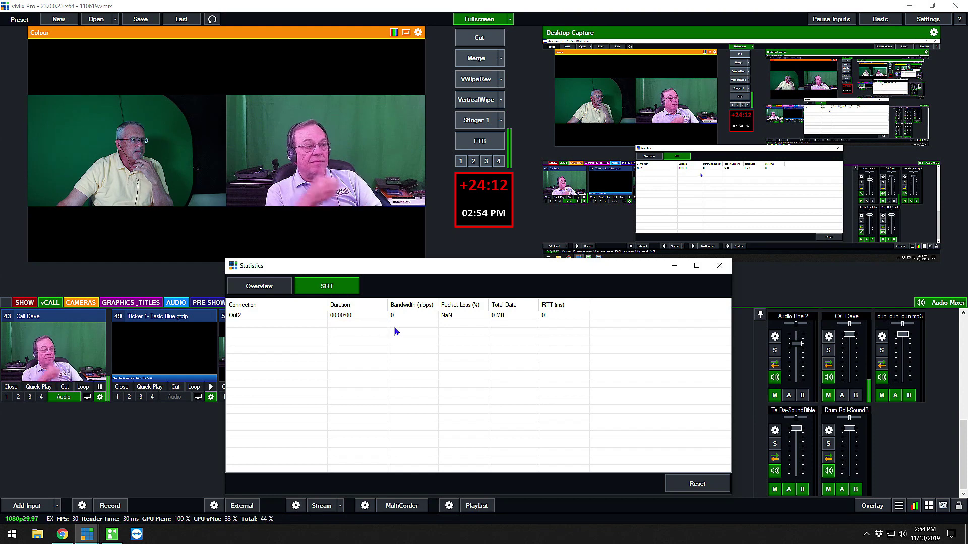
click(720, 266)
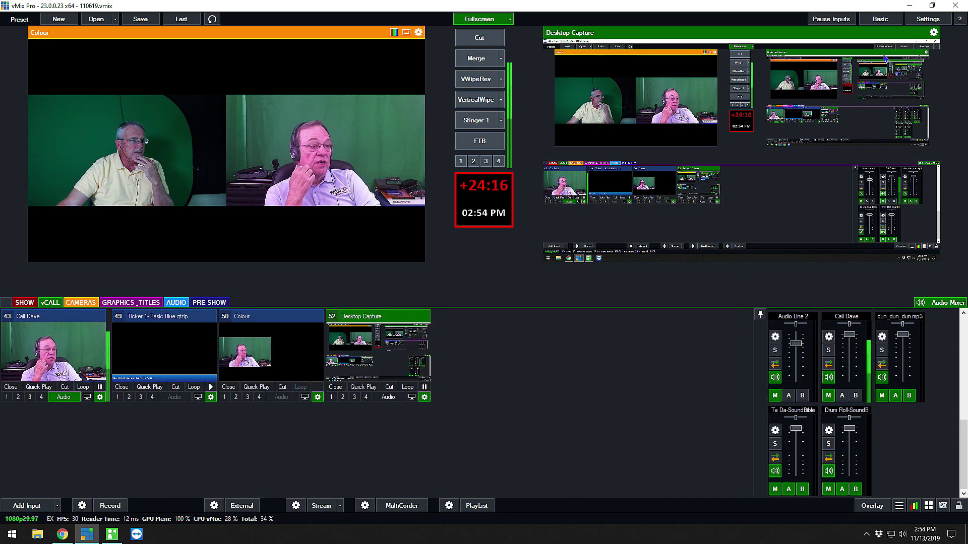
Add an SRT (Rendezvous) input from the saved 104.33.190.110 port 10000 listener entry and show it in the preview.
click(917, 20)
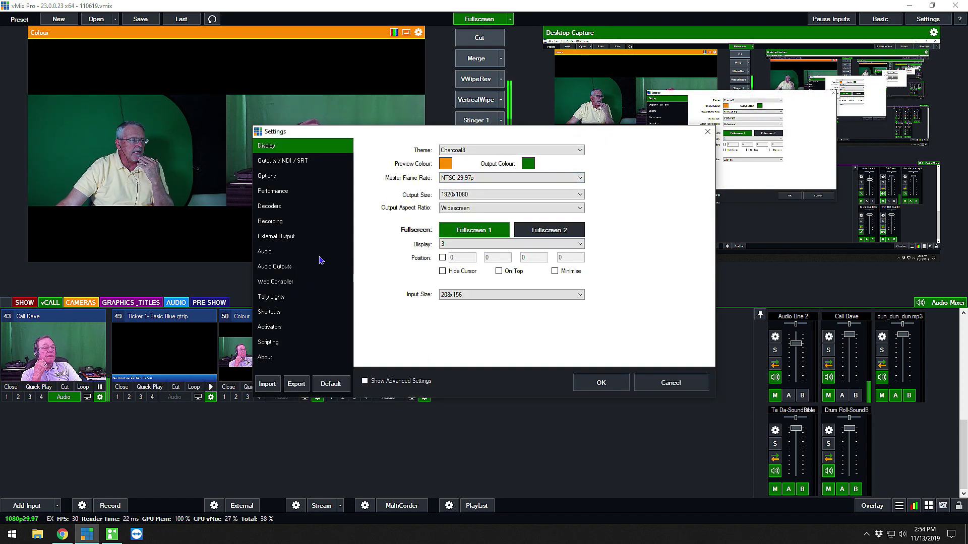
click(670, 382)
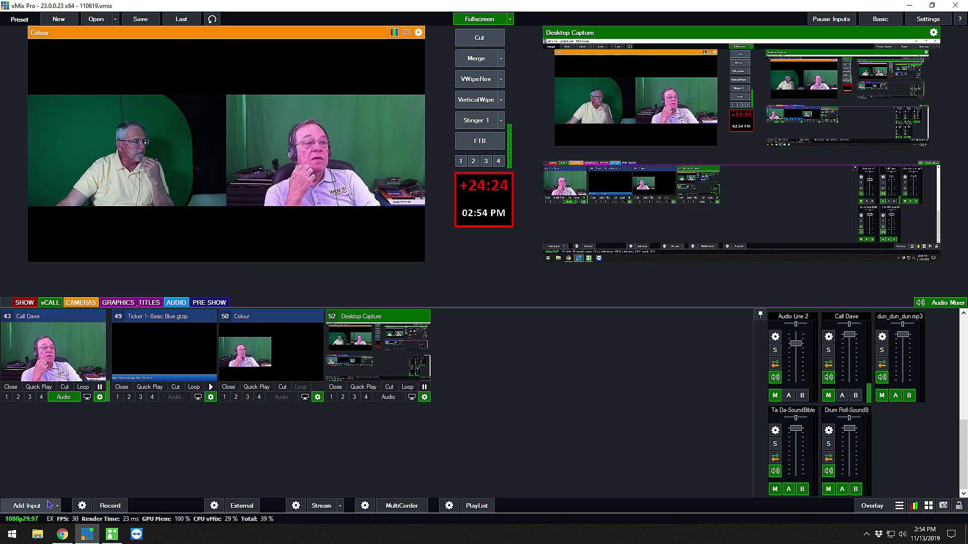
click(31, 506)
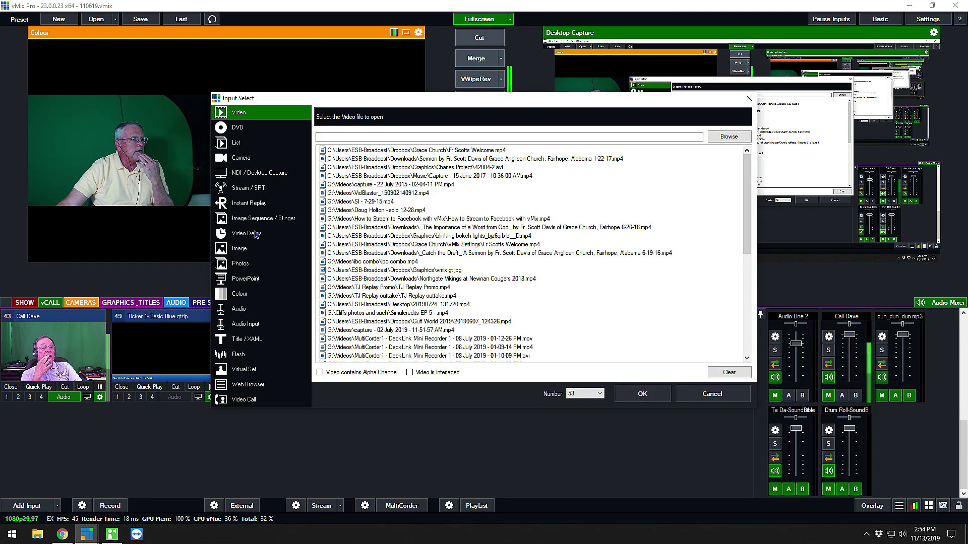
click(266, 186)
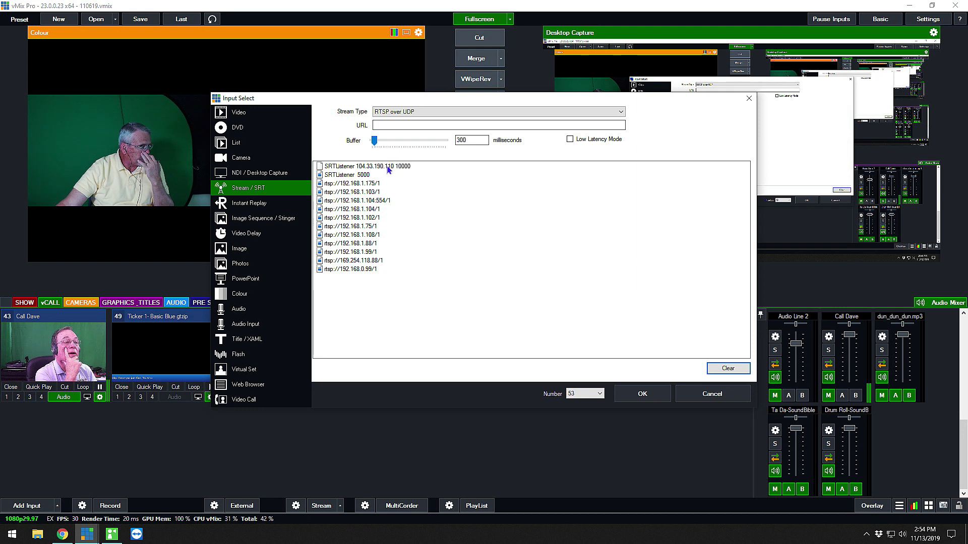
click(389, 169)
click(417, 112)
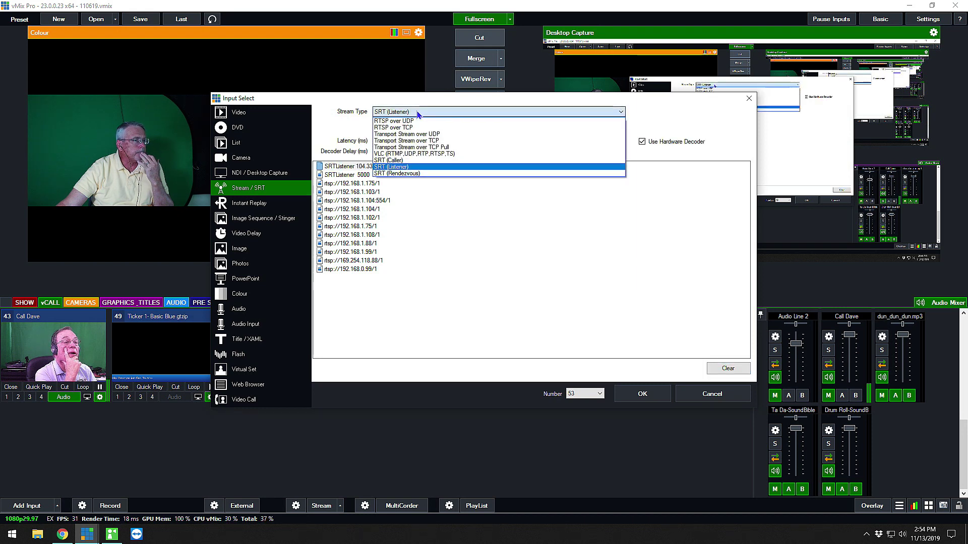
click(408, 174)
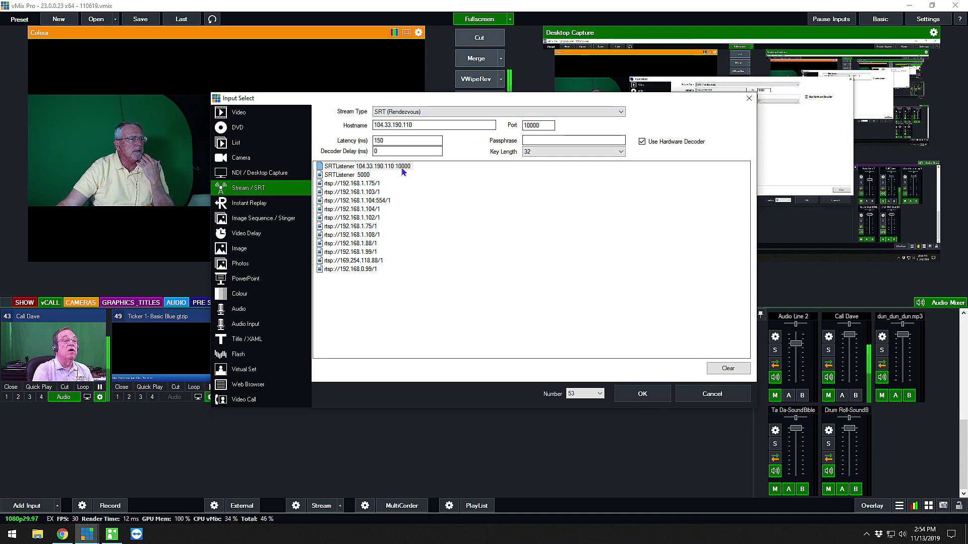
click(643, 395)
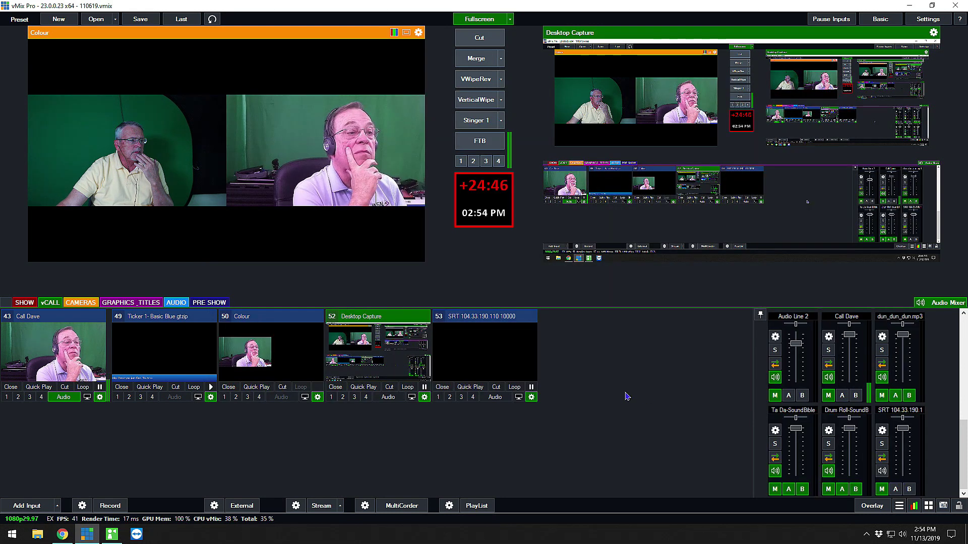
click(486, 346)
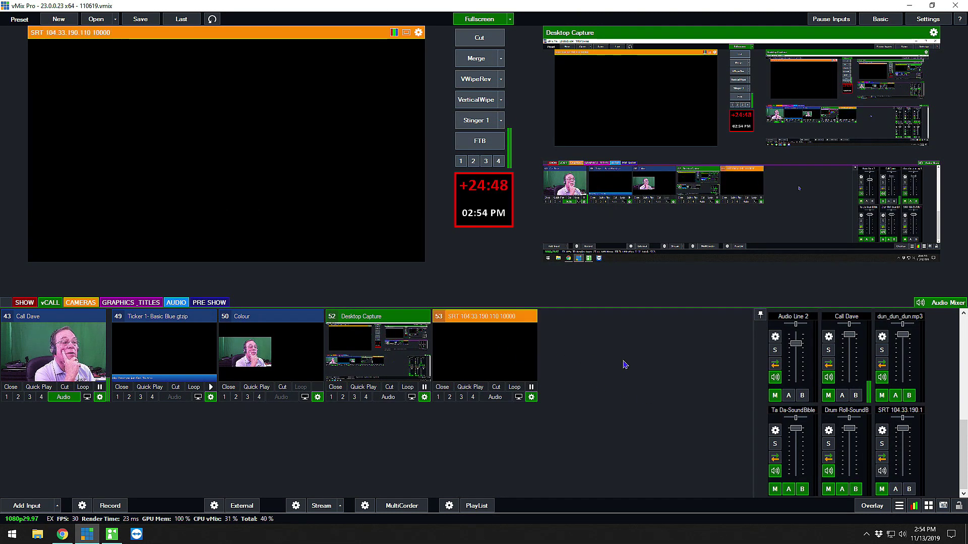
Examine the SRT statistics of Output 2 and input 53, moving the window clear of the preview, and close it.
click(914, 506)
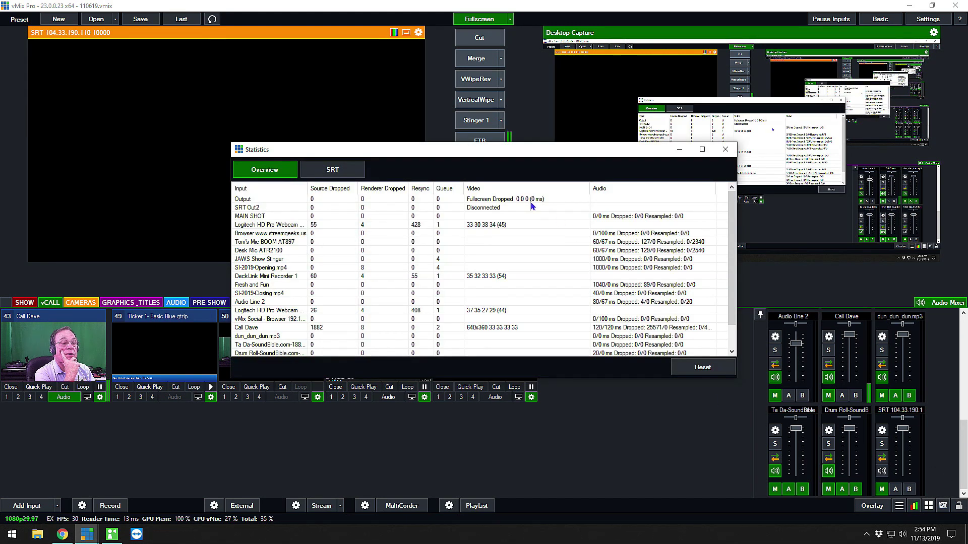
click(342, 176)
drag(462, 153, 681, 41)
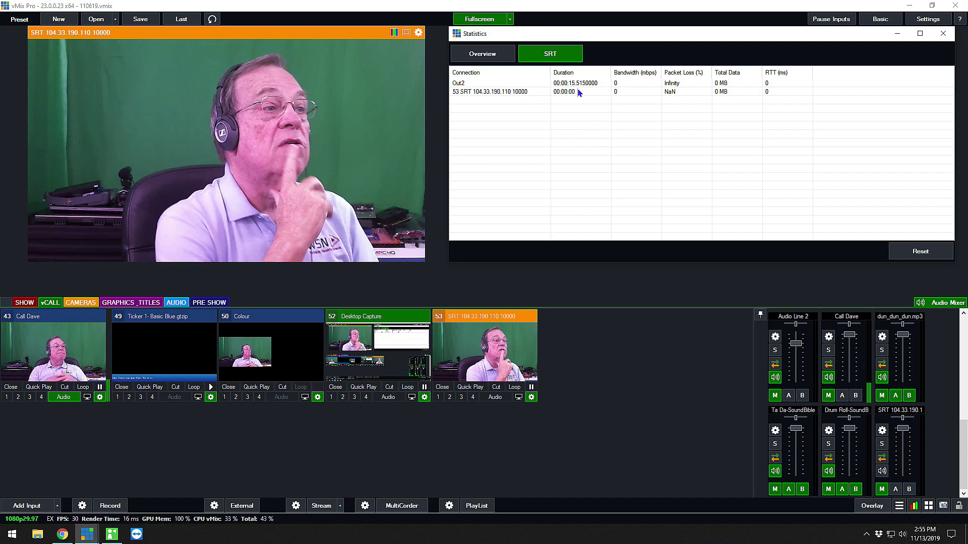
drag(621, 39, 584, 204)
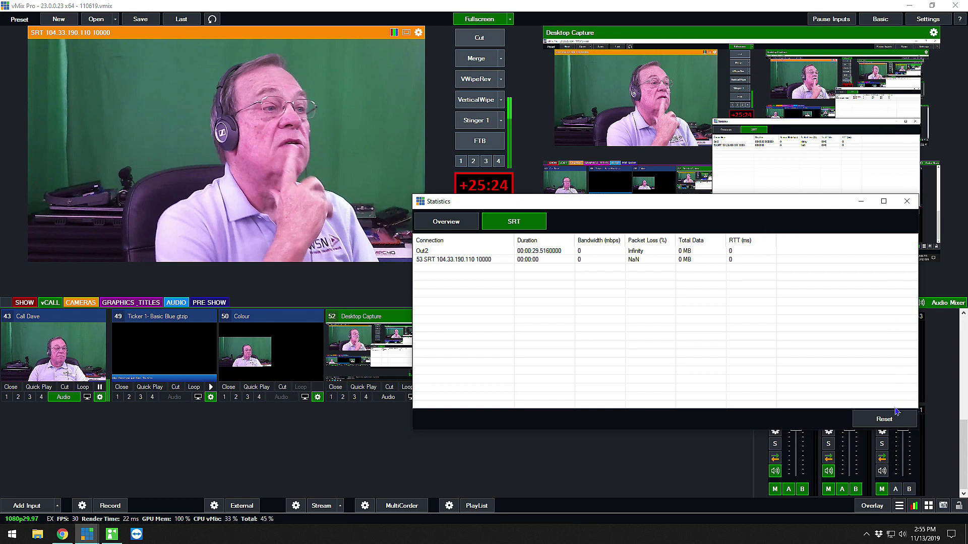
click(906, 201)
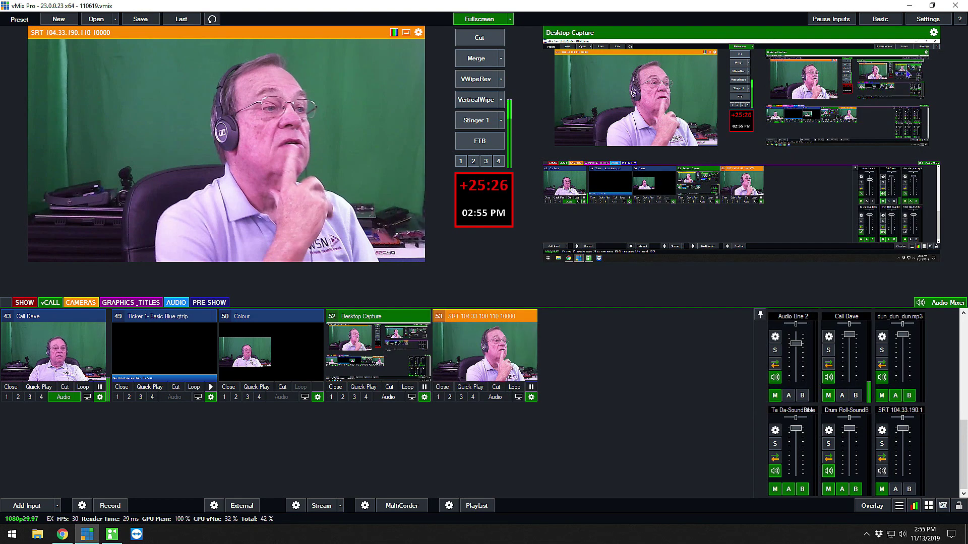
Disable SRT on Output 2 and apply the output settings.
click(918, 20)
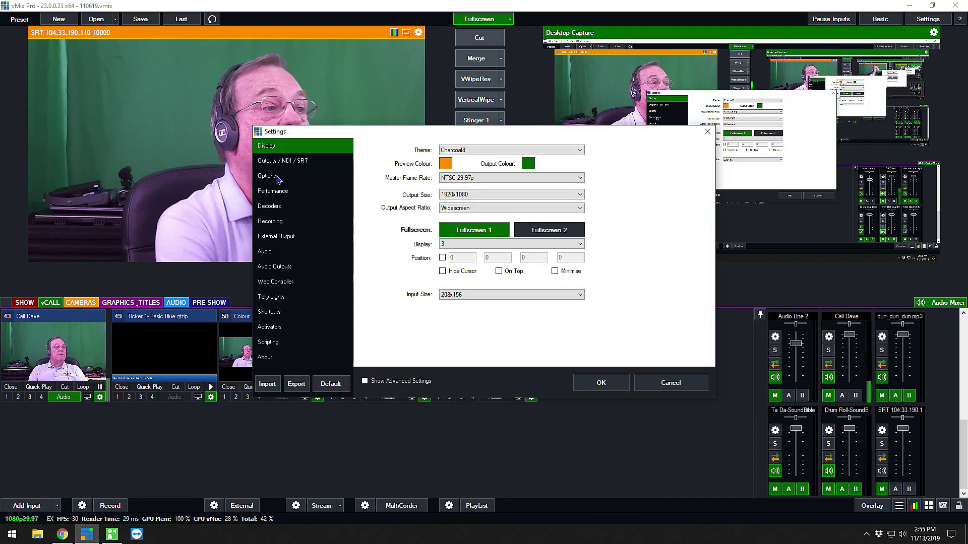
click(287, 161)
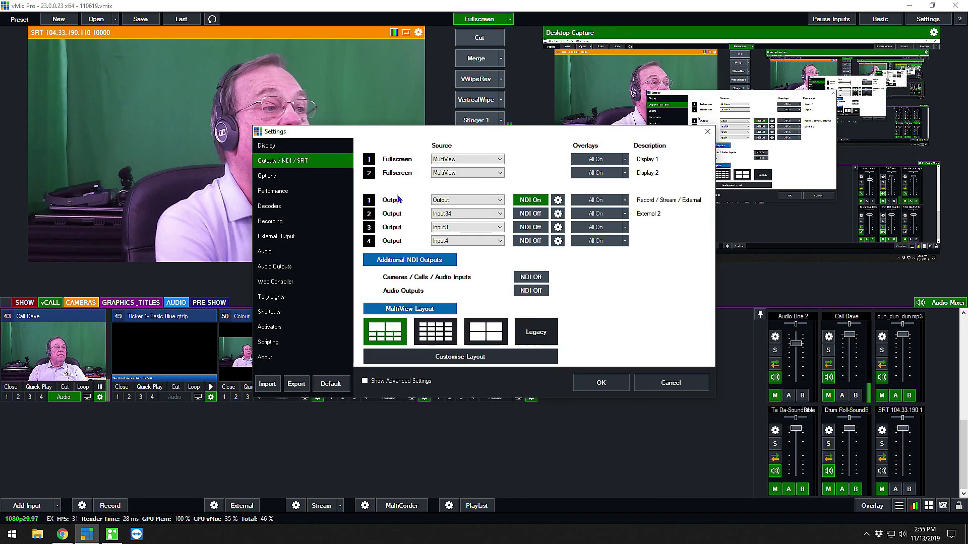
click(557, 214)
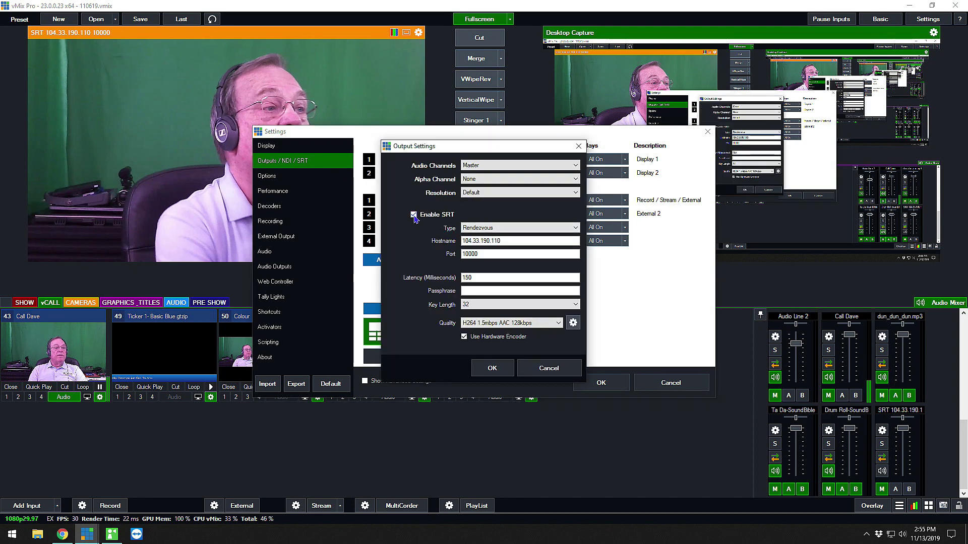
click(492, 368)
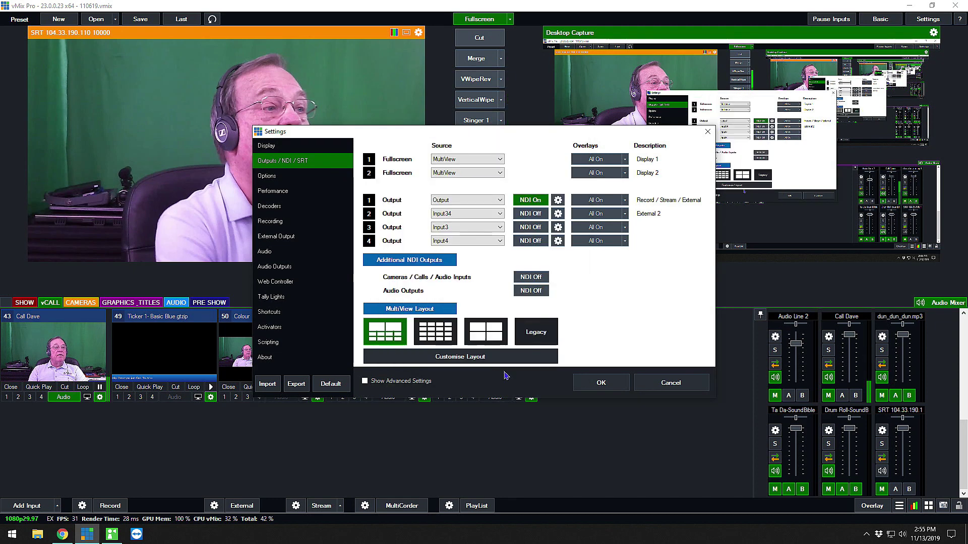
click(601, 383)
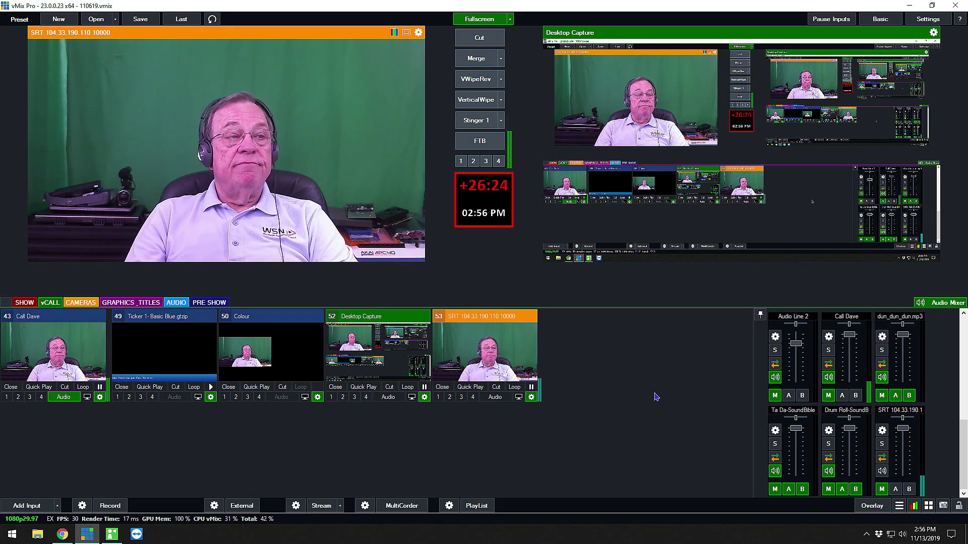
Try adding a second SRT input from the saved rendezvous entry for 104.33.190.110 port 10000.
click(30, 505)
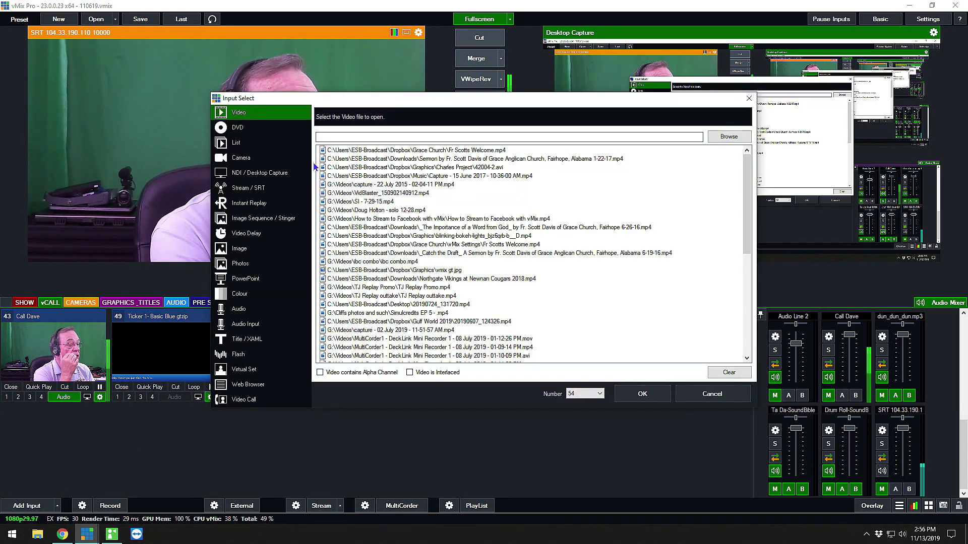
click(261, 188)
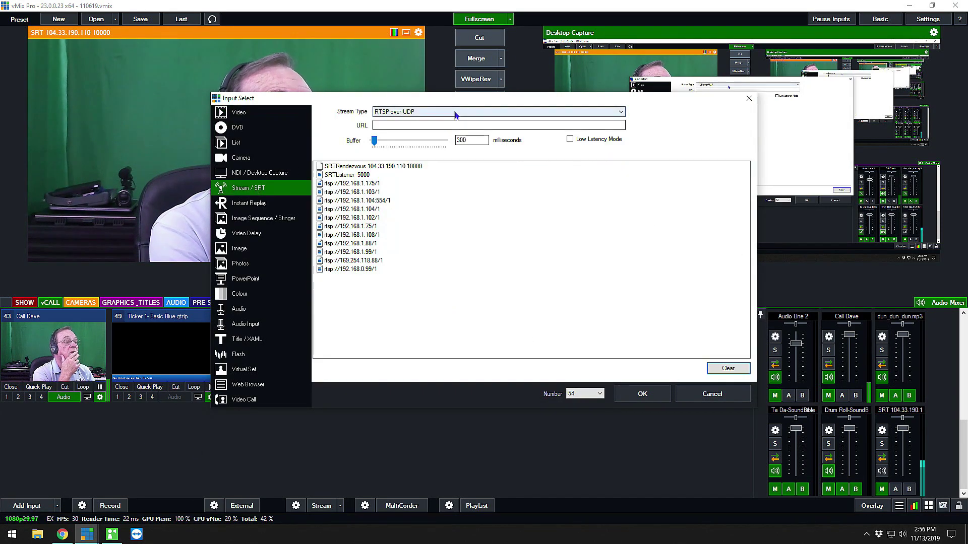
click(402, 166)
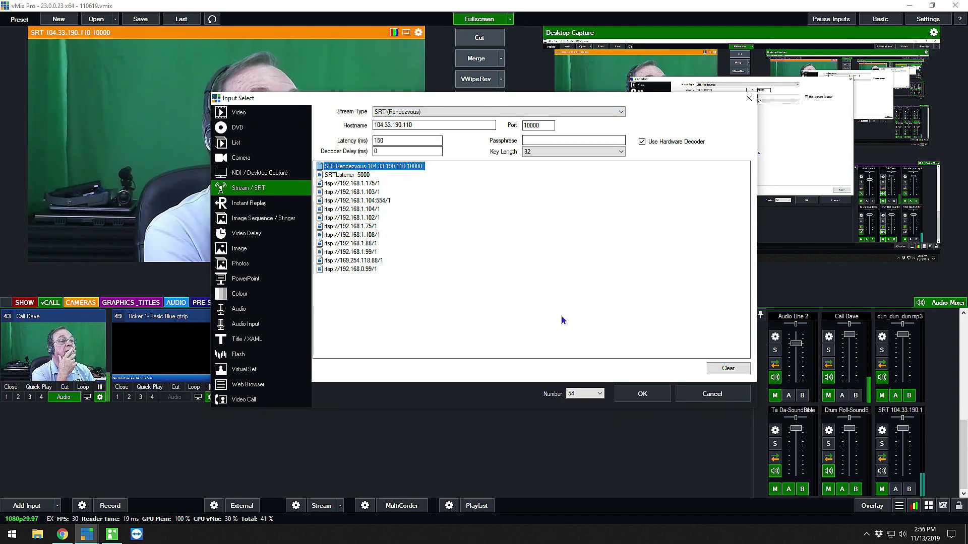
click(645, 394)
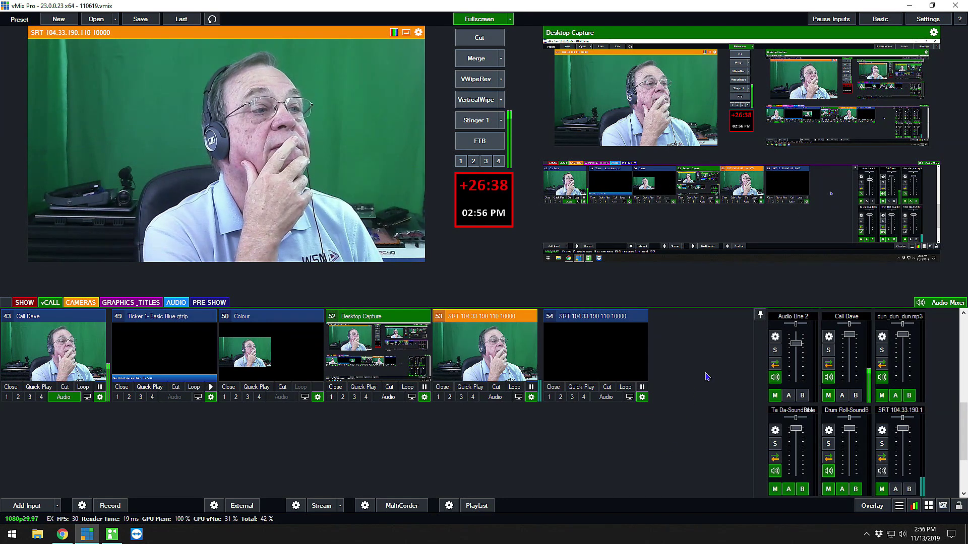
Compare the SRT statistics of inputs 53 and 54, and close the Statistics window.
click(915, 506)
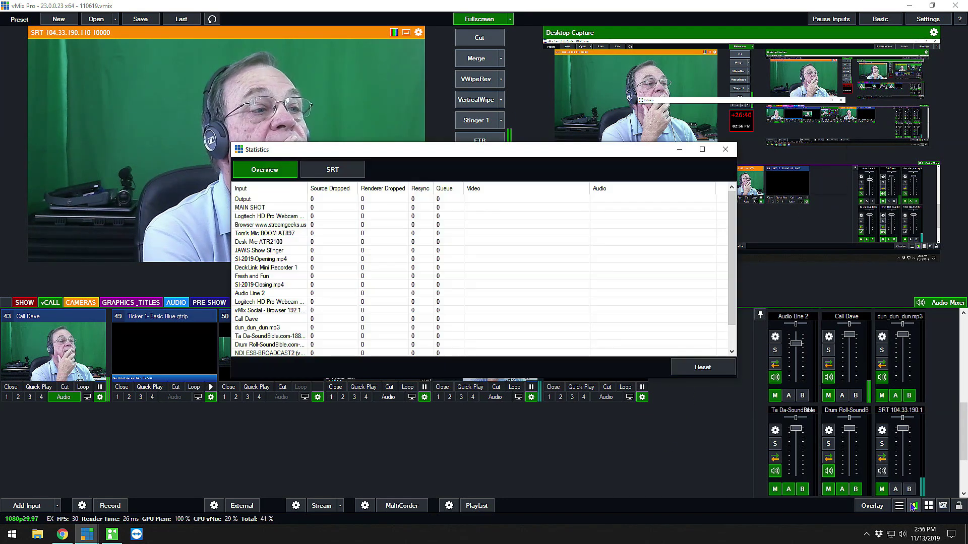
click(346, 172)
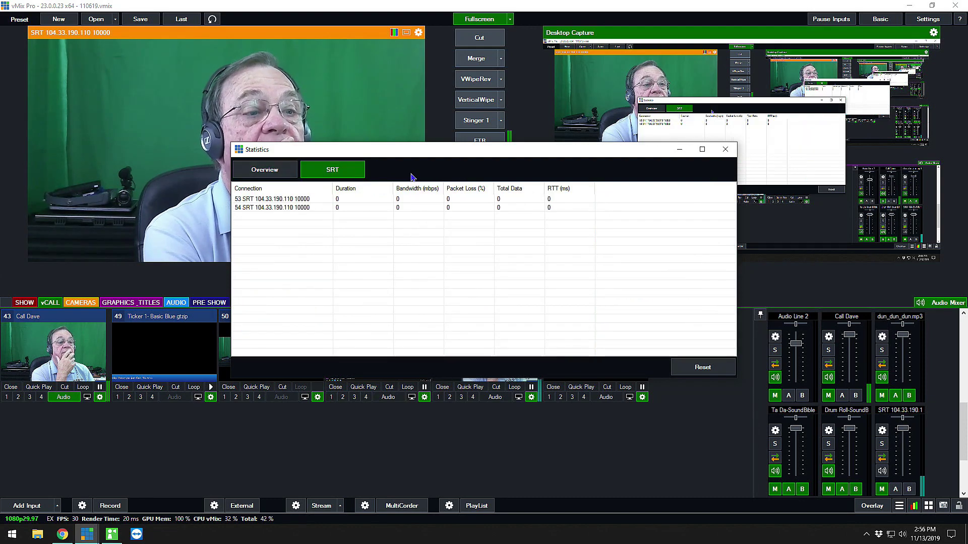
drag(440, 160, 239, 69)
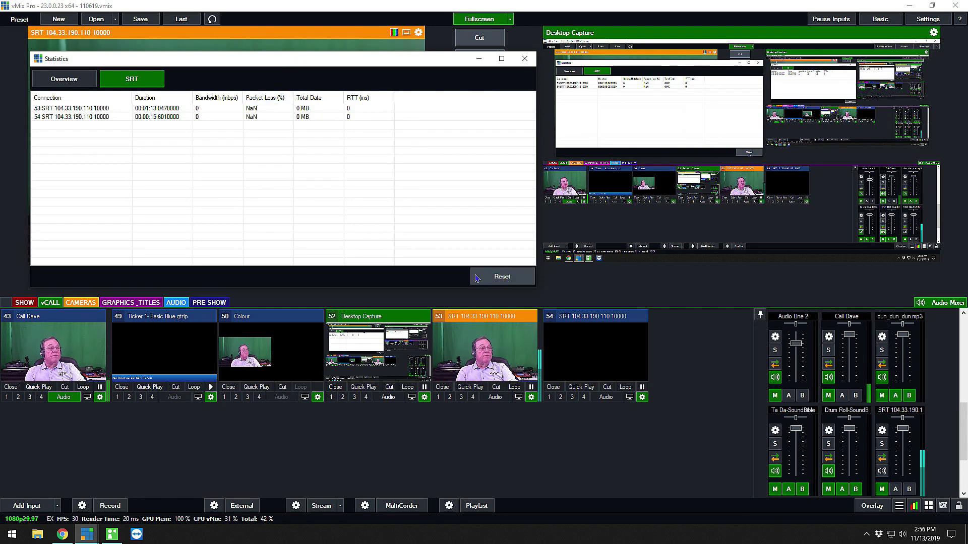
click(523, 59)
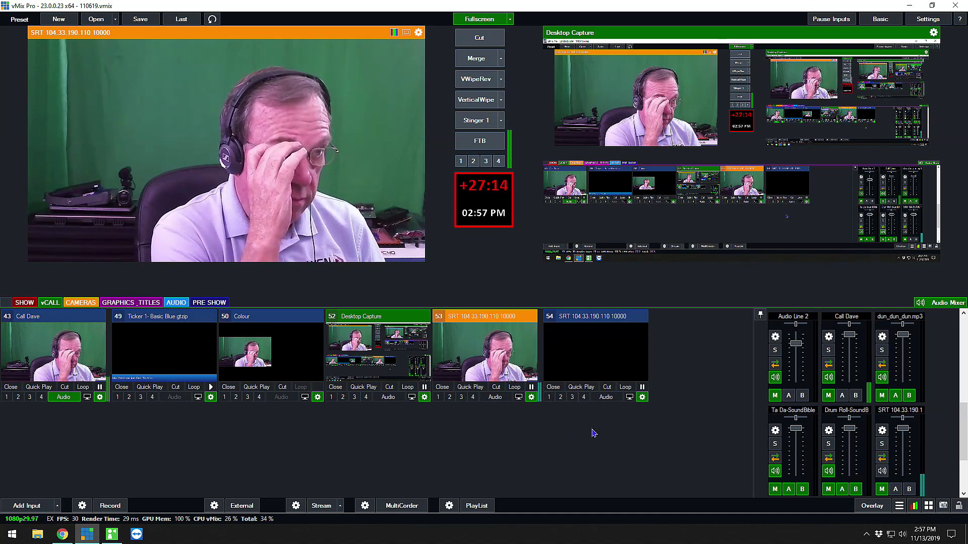
Replace input 54 with an SRT (Rendezvous) input based on the saved 104.33.190.110 entry, with the port set to 10001.
click(553, 387)
click(28, 507)
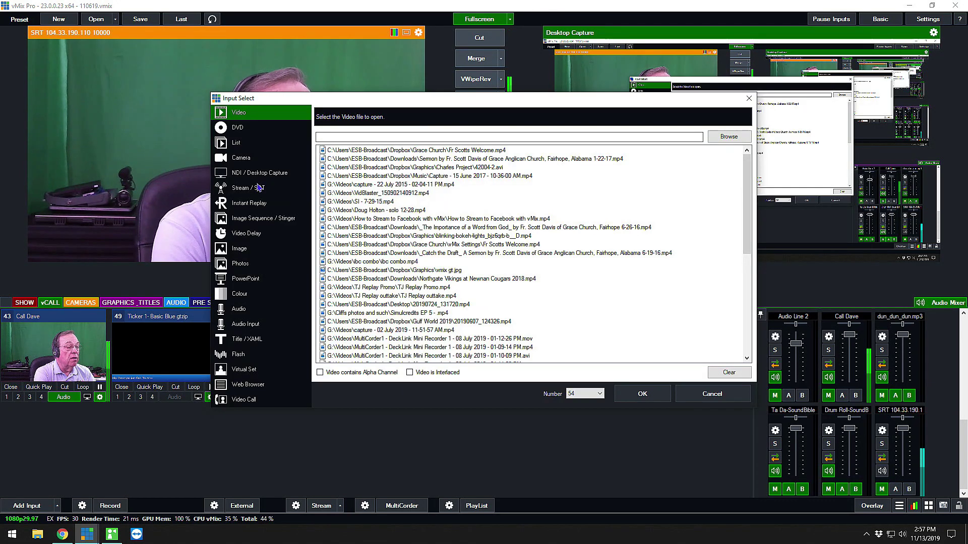
click(258, 187)
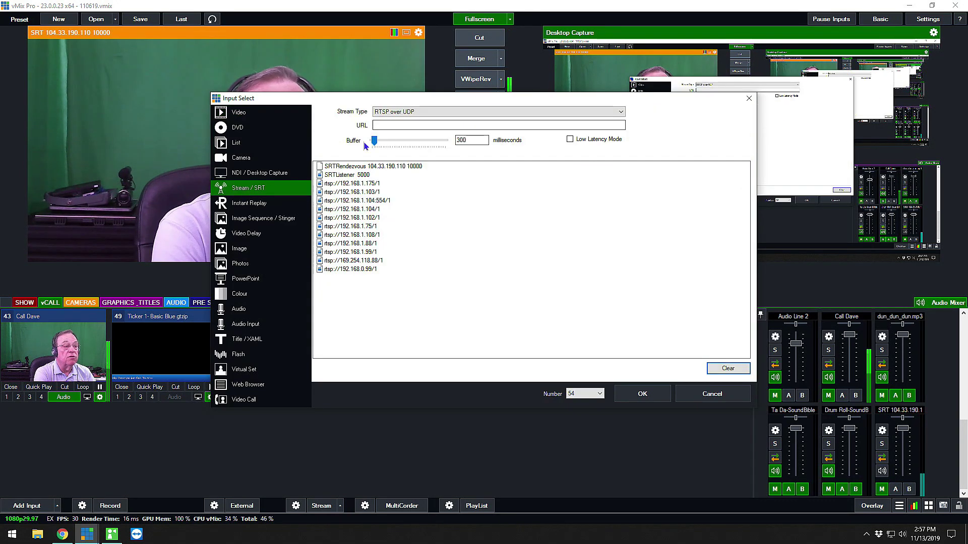
click(399, 167)
click(549, 126)
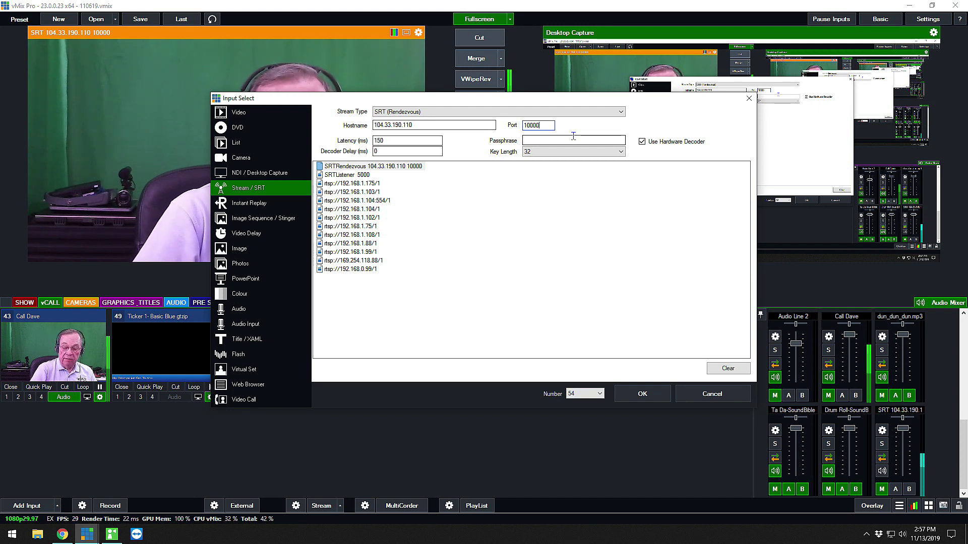
key(BackSpace)
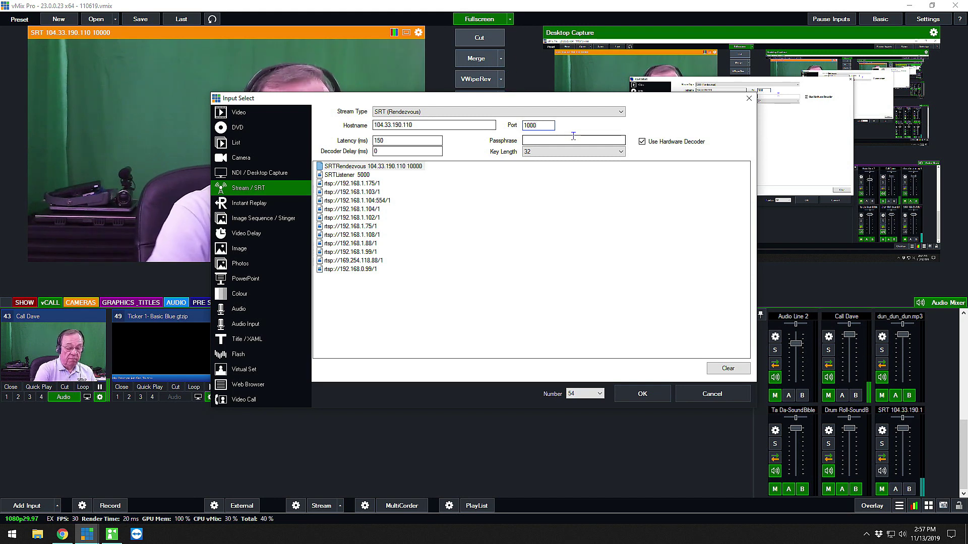
text(1)
click(655, 393)
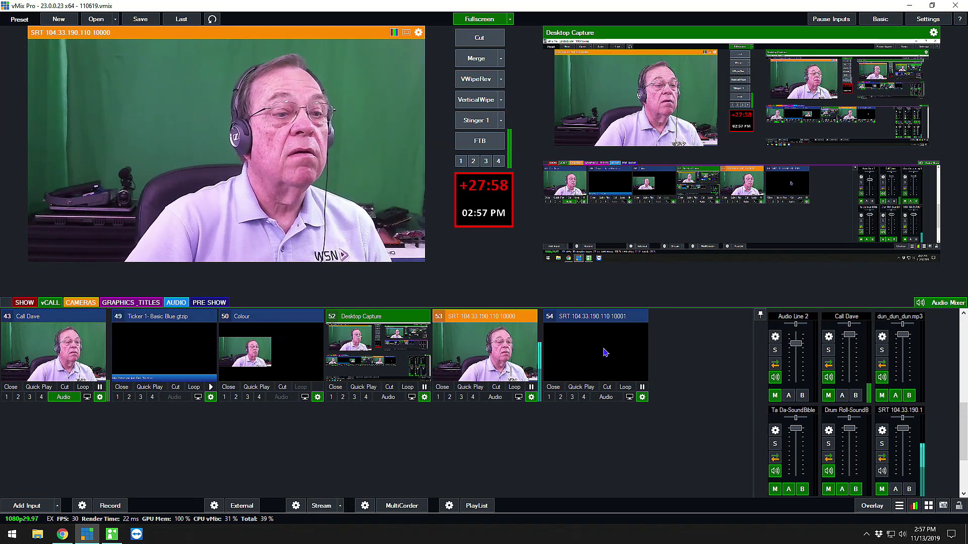
Preview input 54 and examine the SRT statistics of inputs 53 and 54, moving the window clear of the inputs, and close it.
click(606, 352)
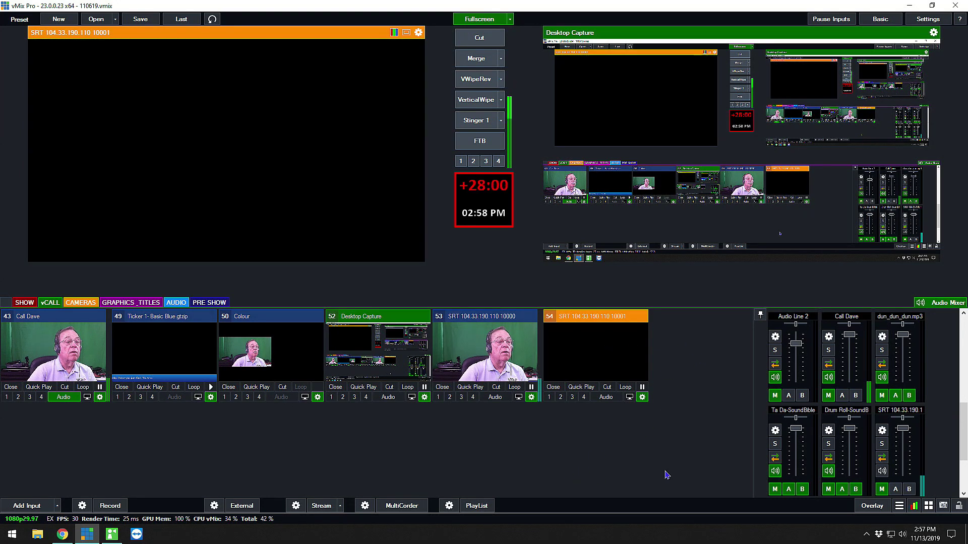
click(914, 506)
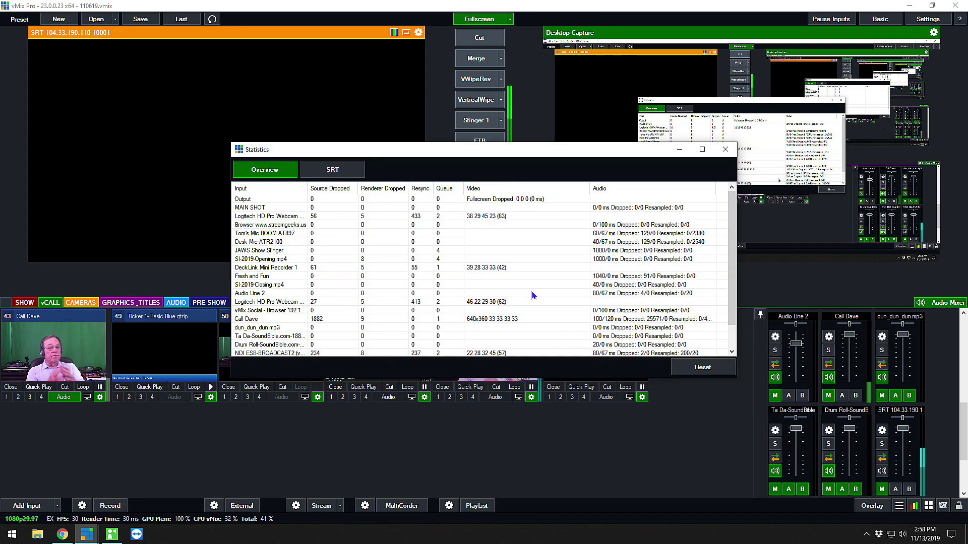
click(333, 169)
drag(481, 152, 646, 304)
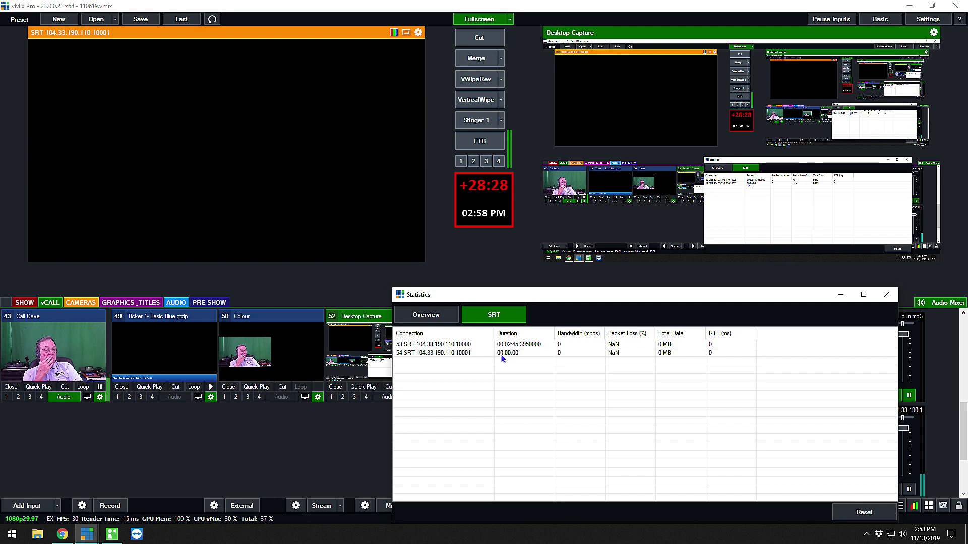
drag(584, 297, 589, 416)
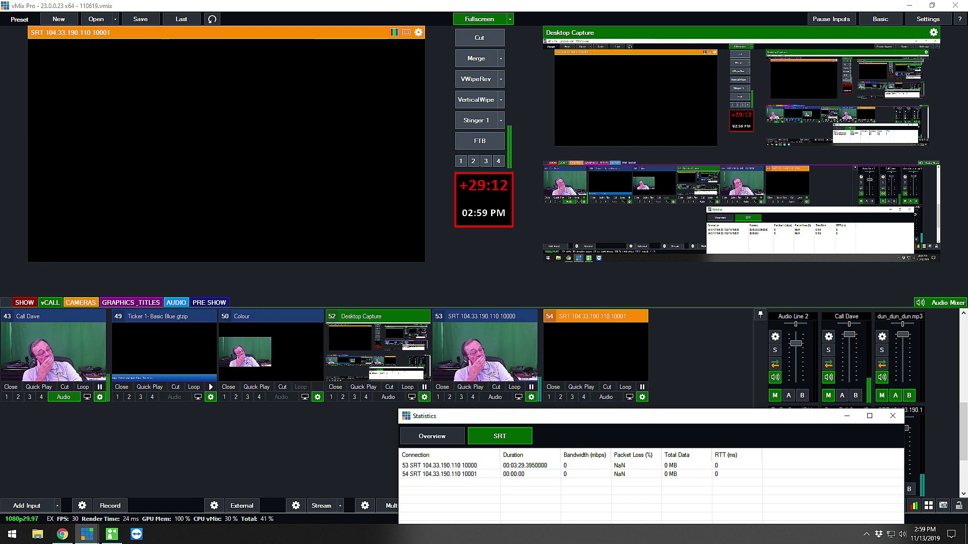
click(892, 415)
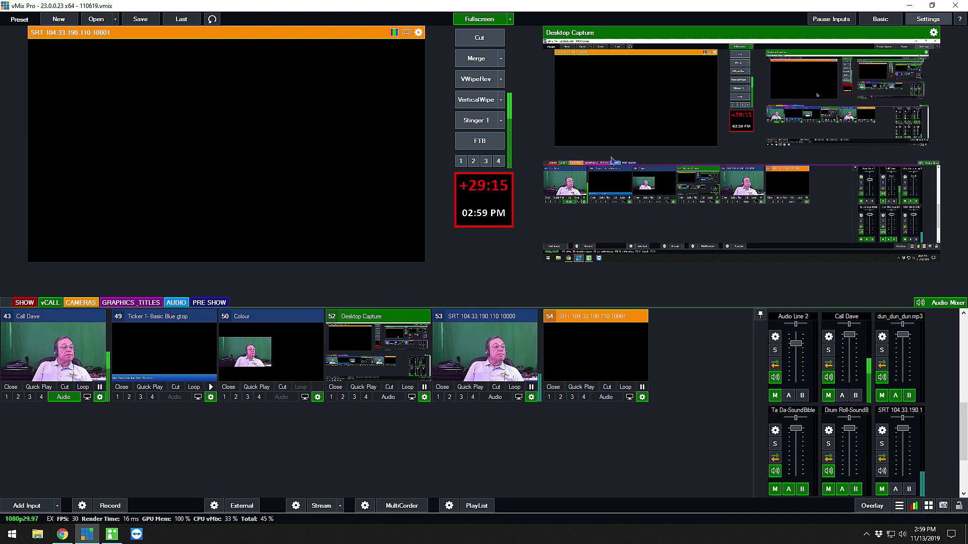
Check the SRT settings of Output 2 and Output 1, and leave the settings without saving changes.
click(928, 19)
click(290, 237)
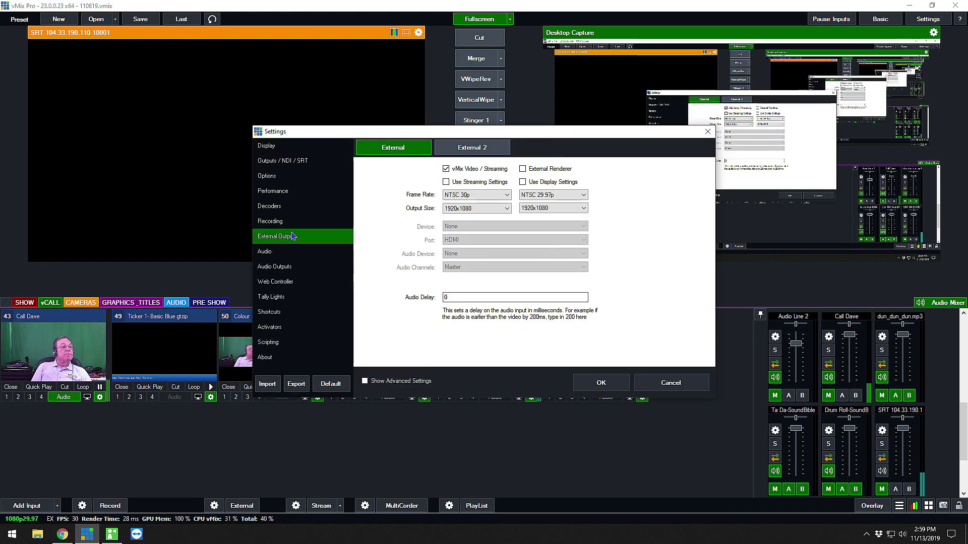
click(279, 162)
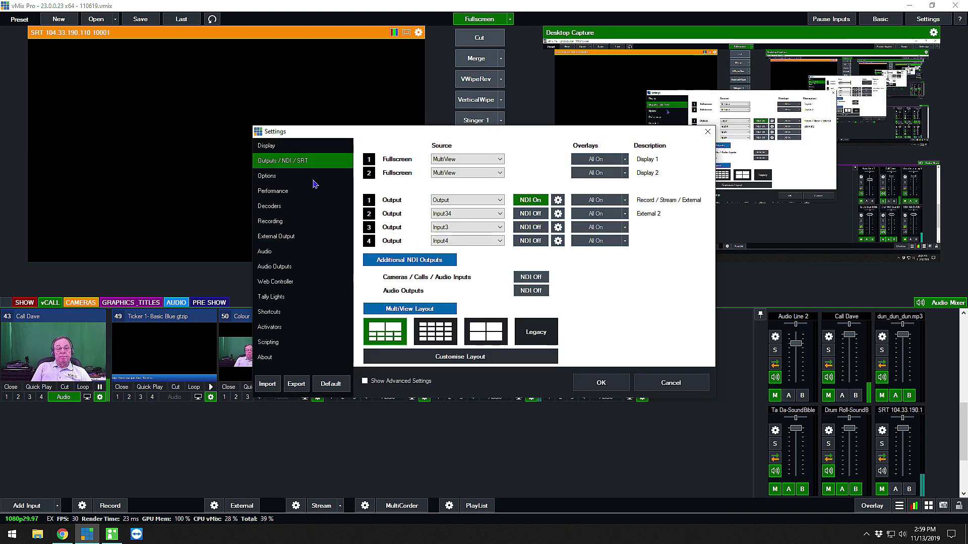
click(557, 213)
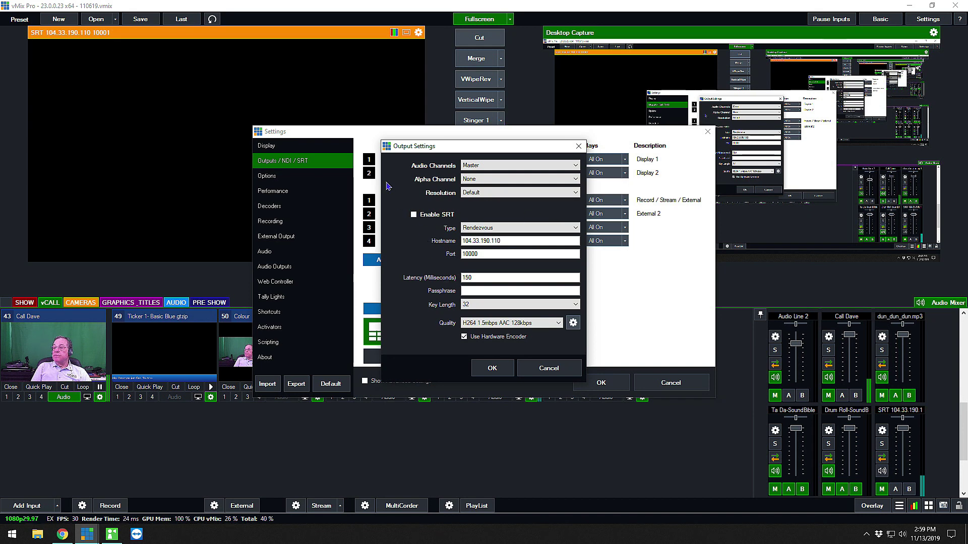
click(578, 146)
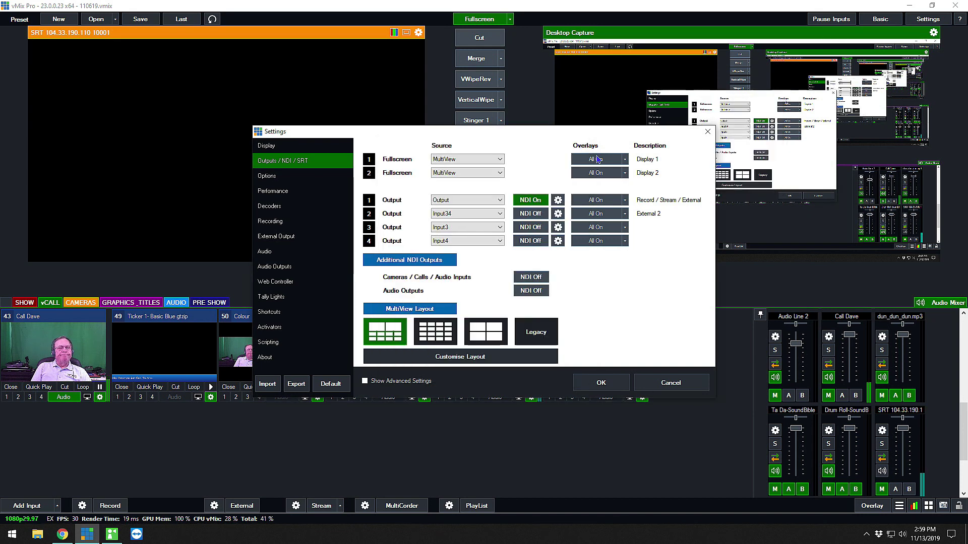
click(558, 200)
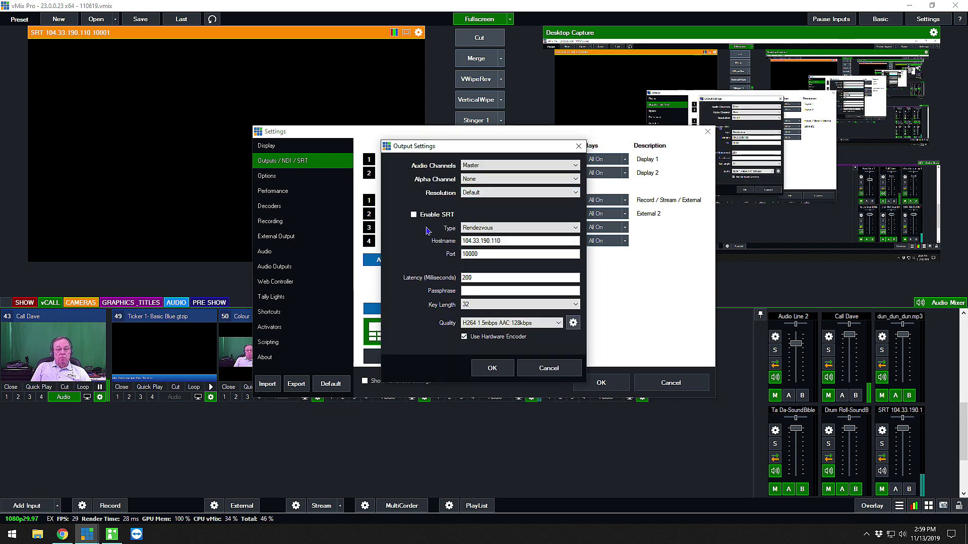
click(548, 368)
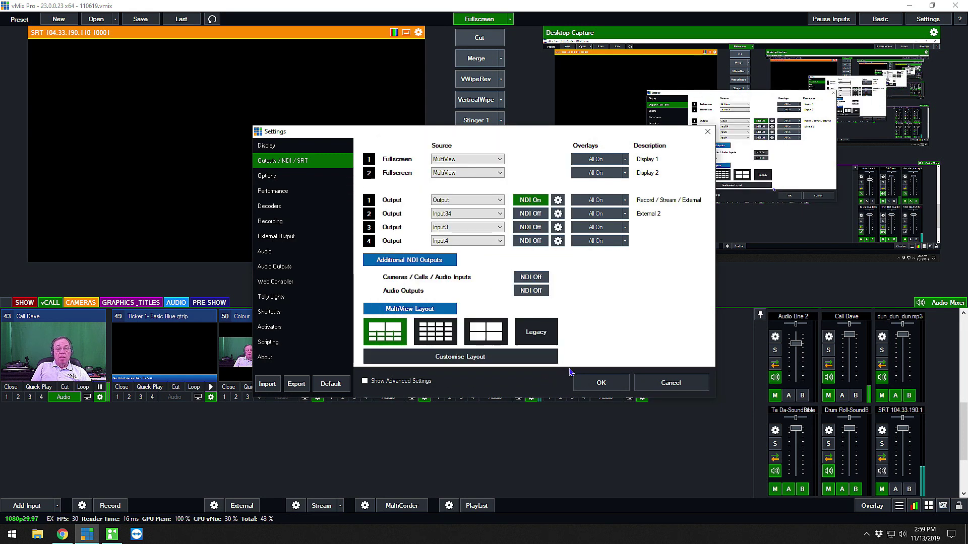
click(661, 384)
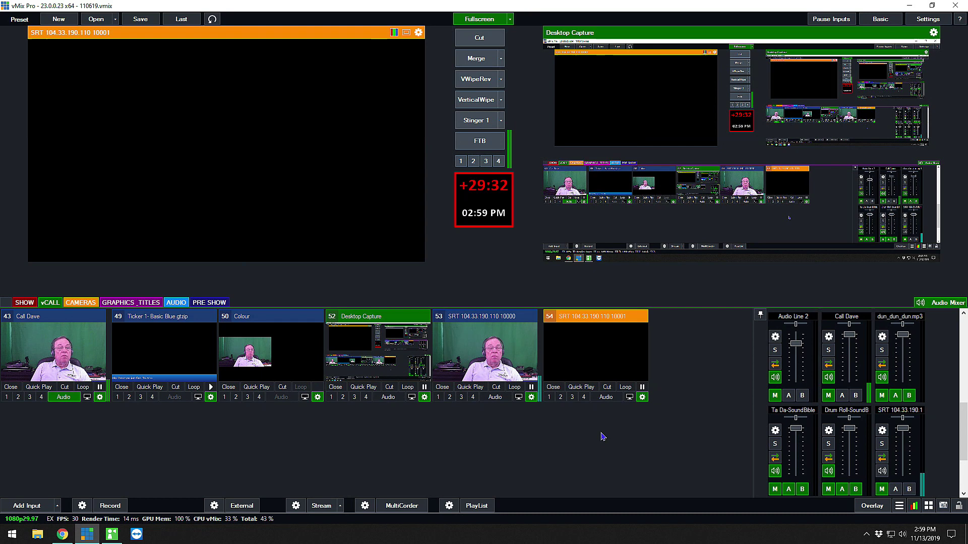
Remove input 54 and add it again from the saved rendezvous entry for 104.33.190.110 port 10001.
click(553, 386)
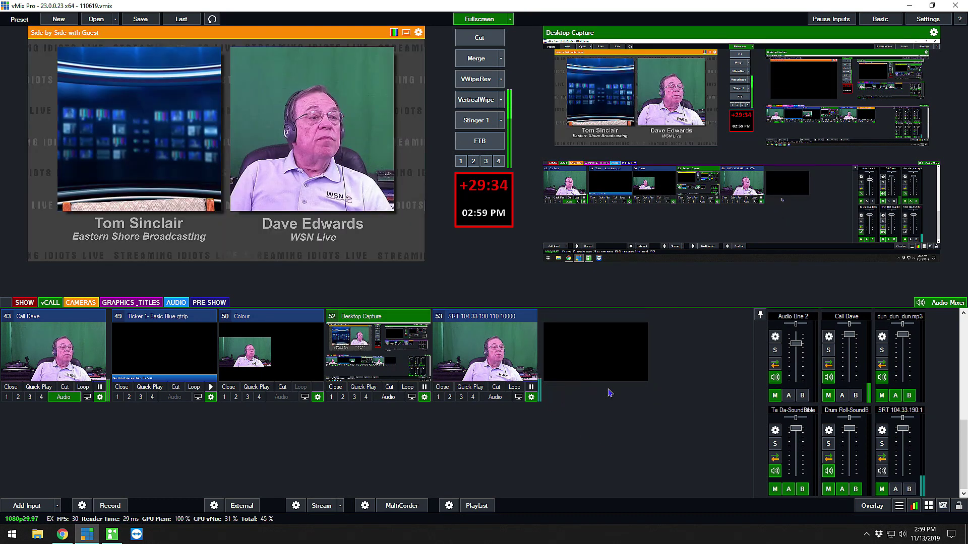
click(26, 505)
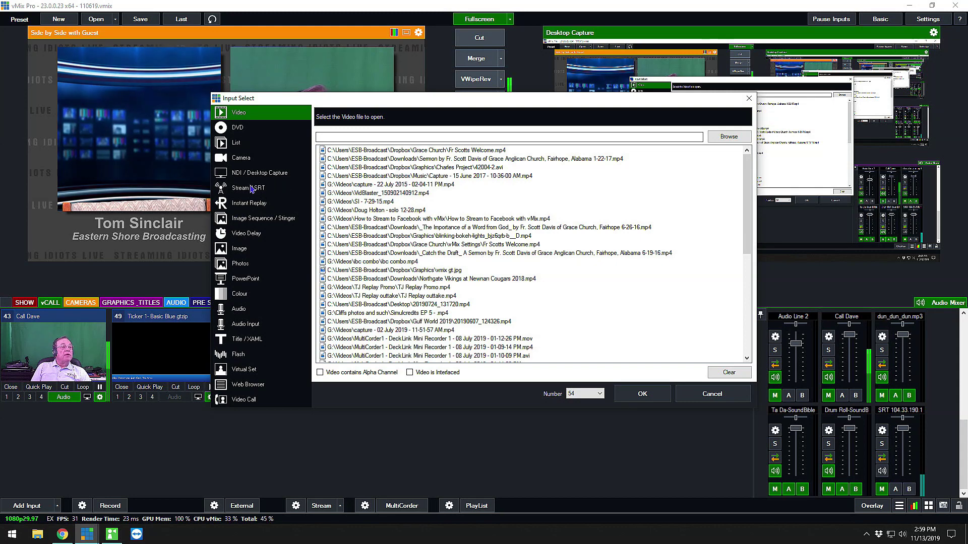
click(277, 187)
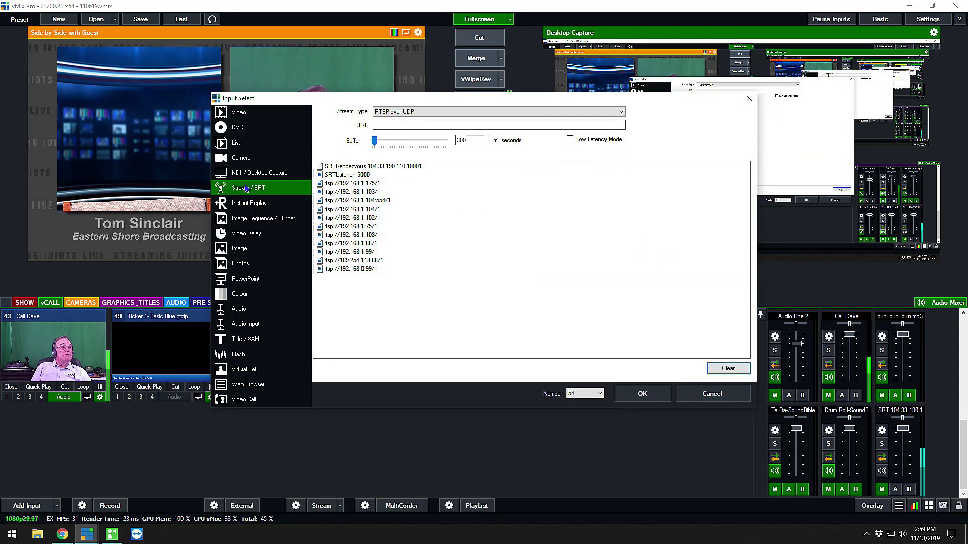
click(373, 166)
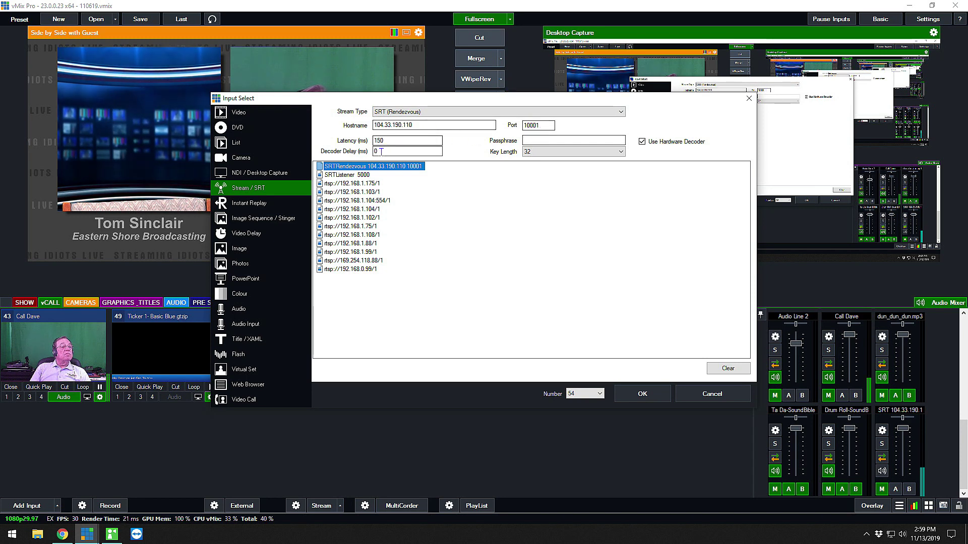
click(643, 394)
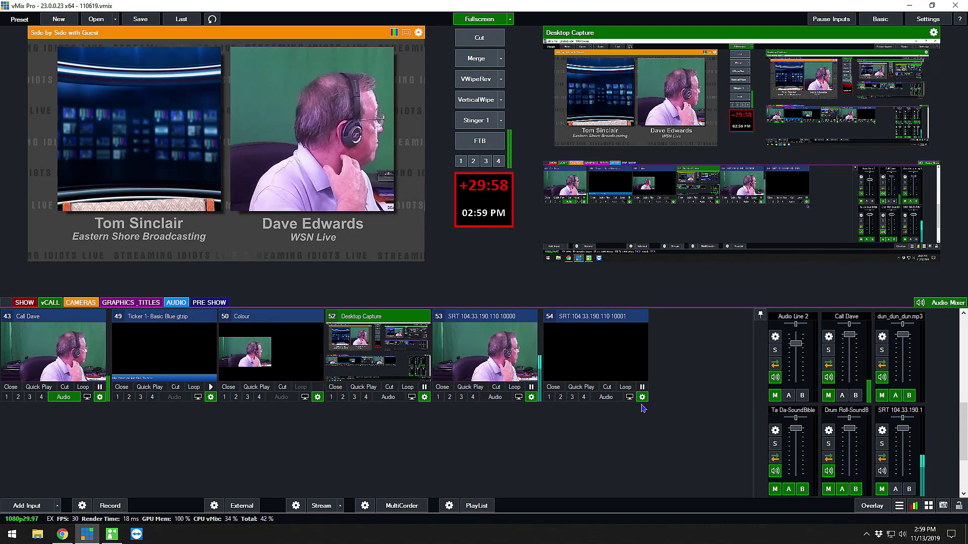
Replace input 54 with the saved port 10001 rendezvous stream, this time with the hardware decoder disabled.
click(553, 387)
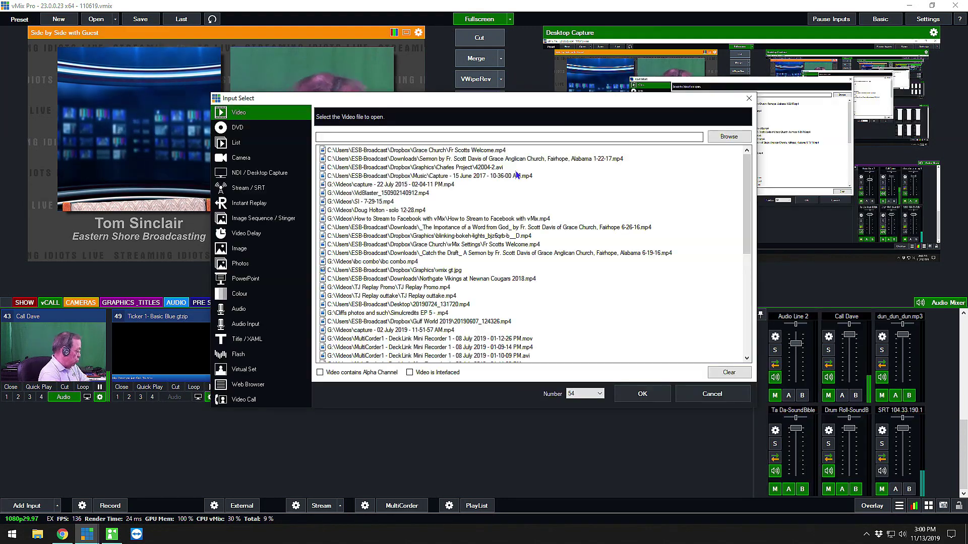
click(260, 187)
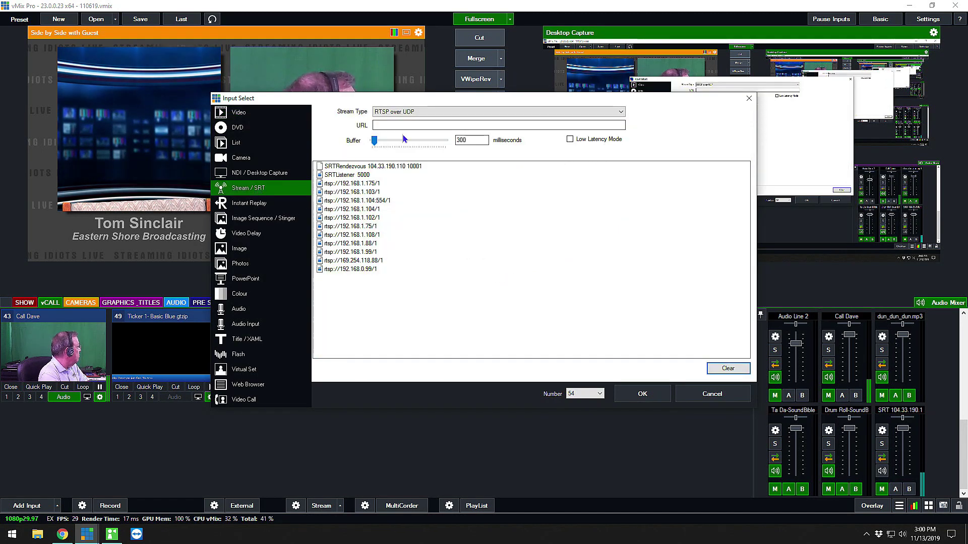
click(391, 166)
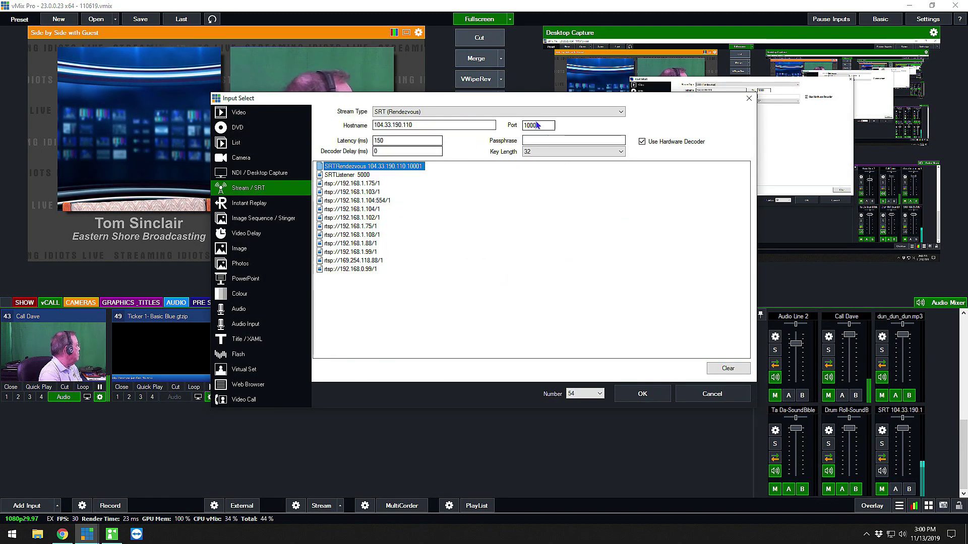
click(642, 142)
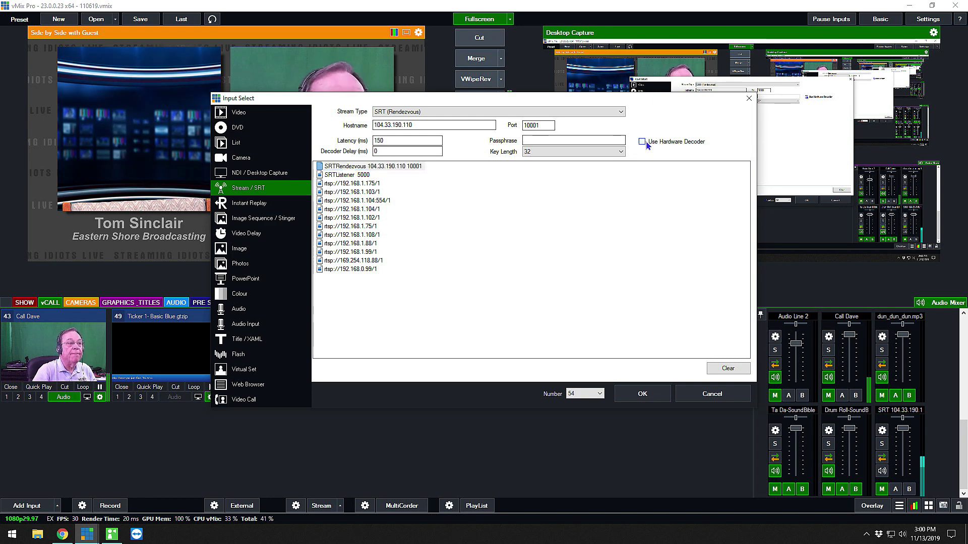
click(643, 394)
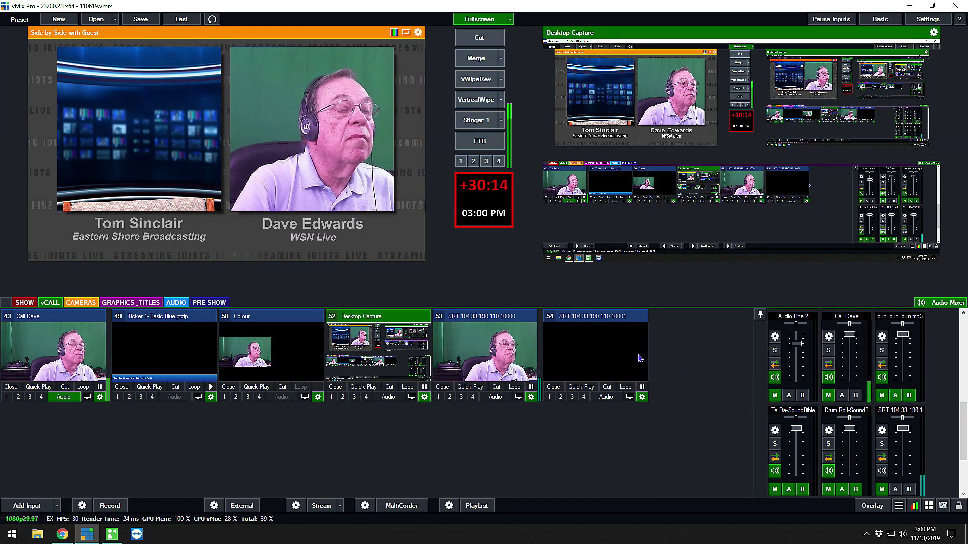
Preview the port 10001 input, compare its SRT statistics with those of input 53, and close the Statistics window.
click(613, 350)
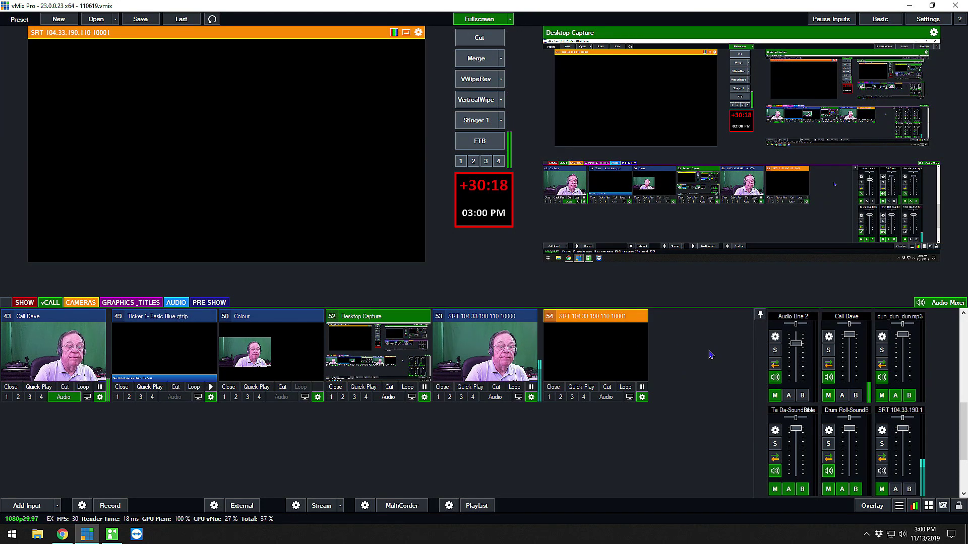
click(914, 506)
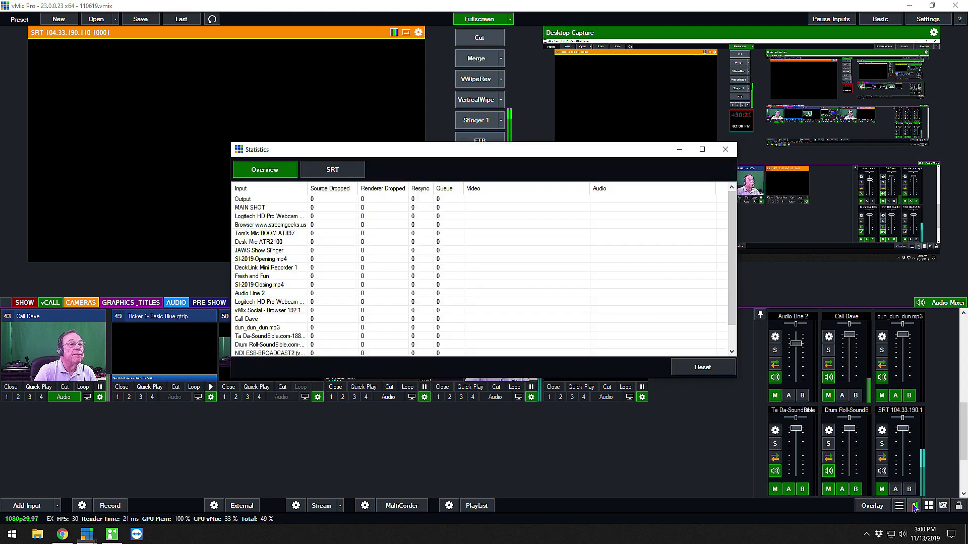
click(332, 169)
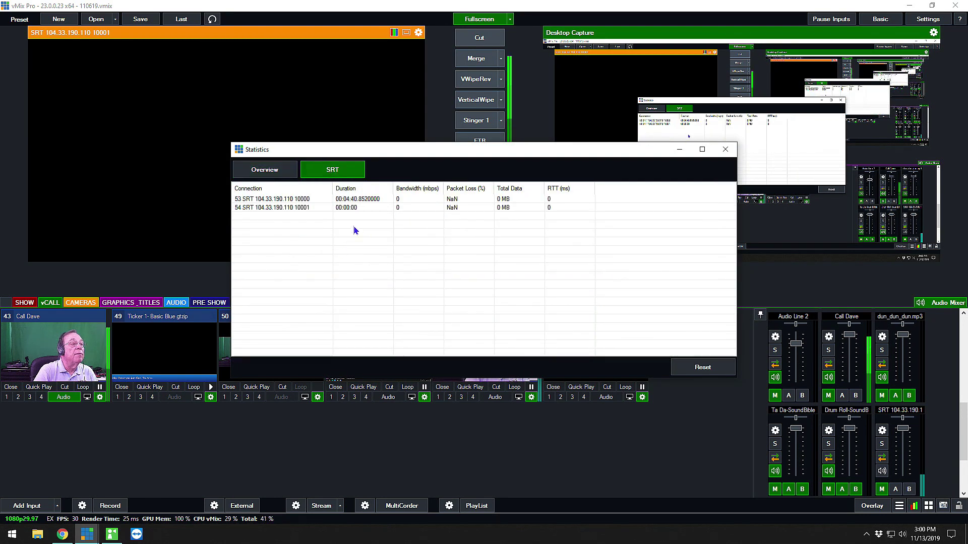
drag(418, 151, 630, 50)
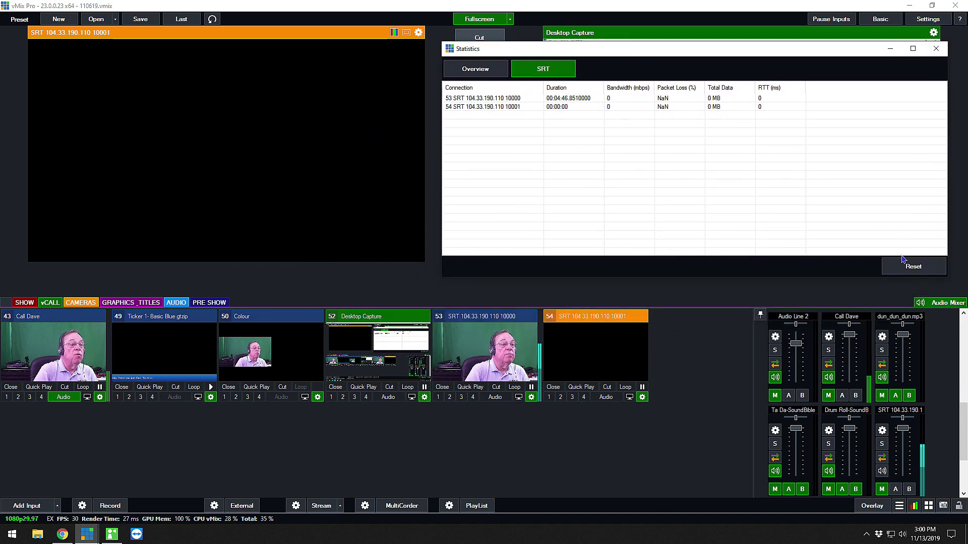
click(935, 48)
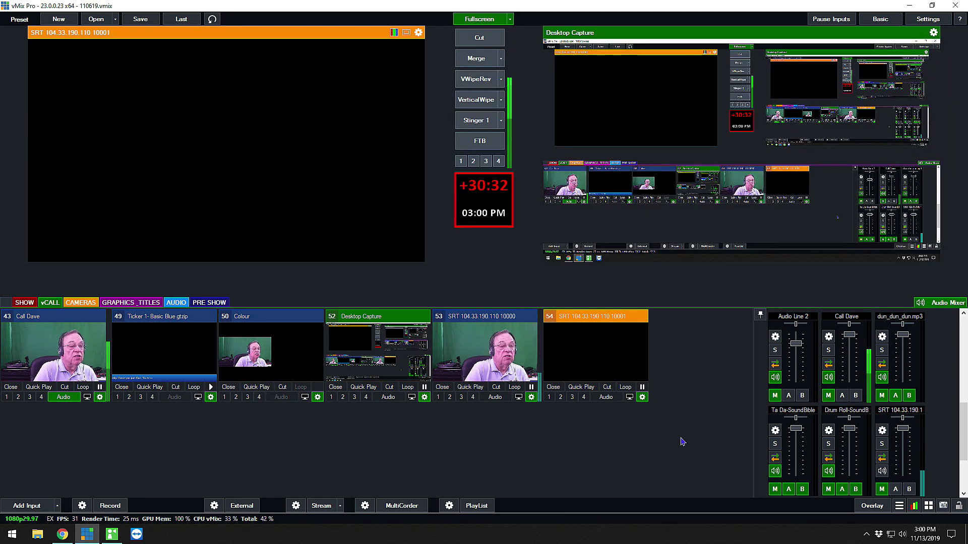
Replace input 54 with an SRT rendezvous stream for 104.33.190.110 on port 5000, based on the saved port 10001 entry.
click(552, 387)
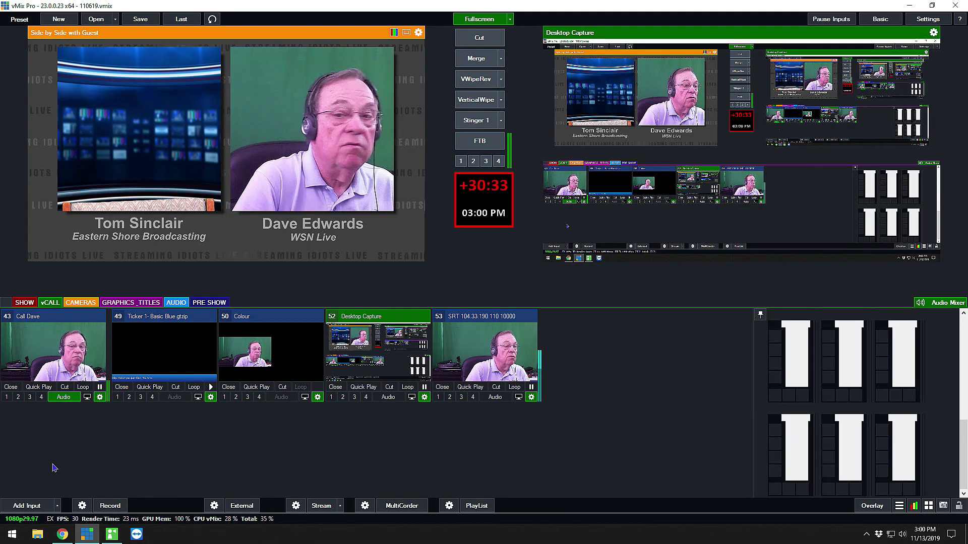
click(34, 506)
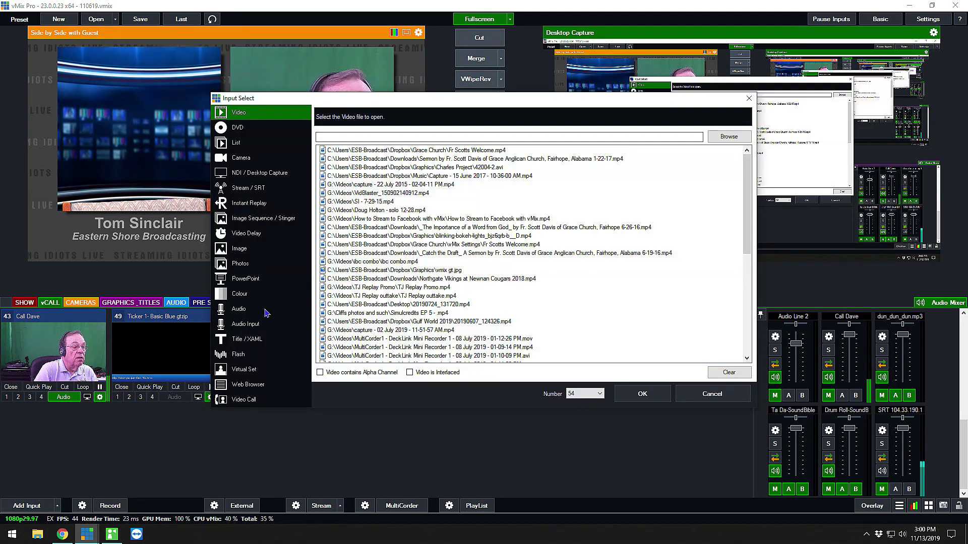
click(248, 189)
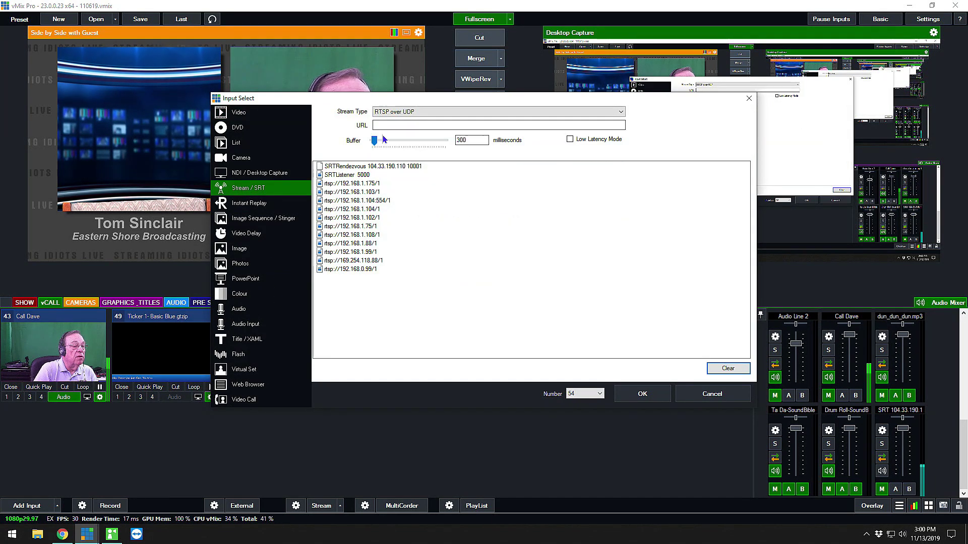
click(410, 166)
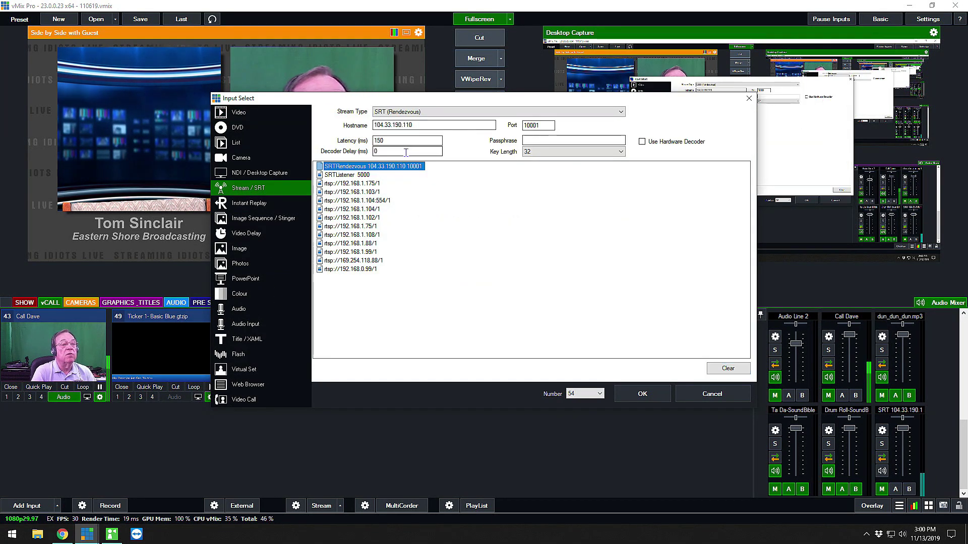
key(Tab)
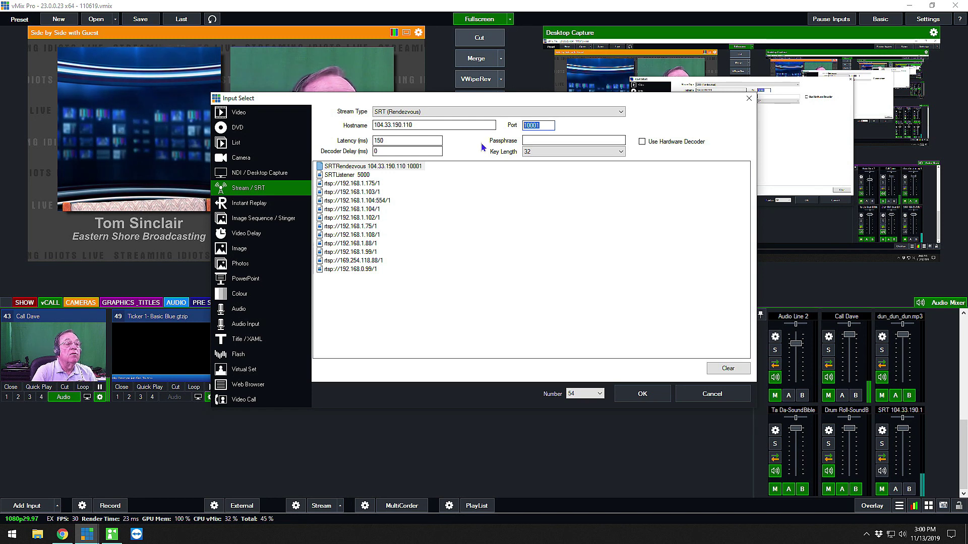
text(5000)
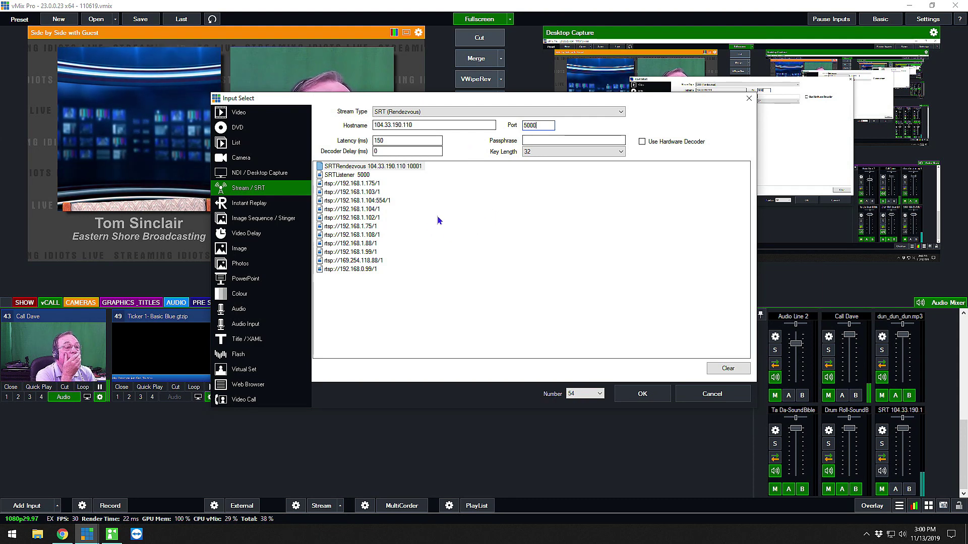
click(642, 394)
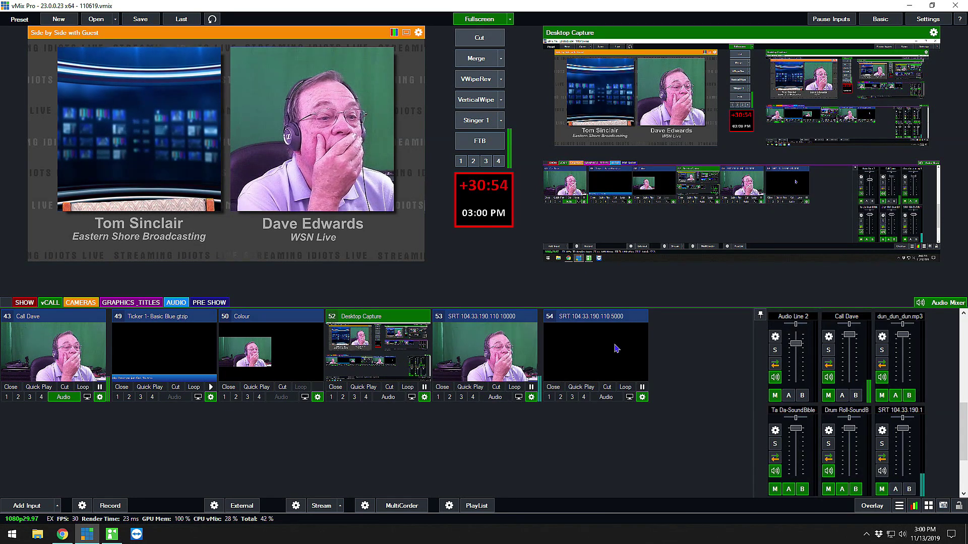
Check the SRT statistics of the port 10000 and port 5000 inputs, and close the Statistics window.
click(928, 507)
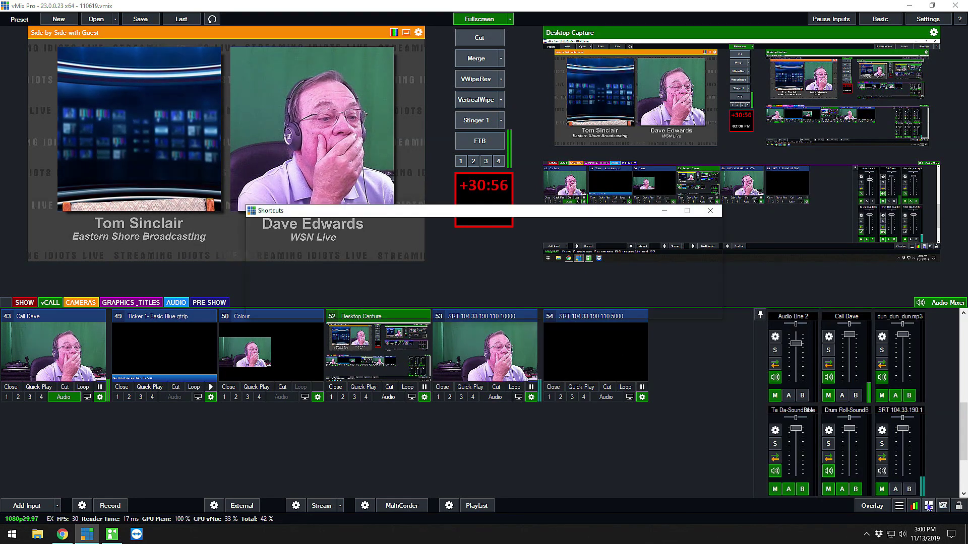
click(708, 216)
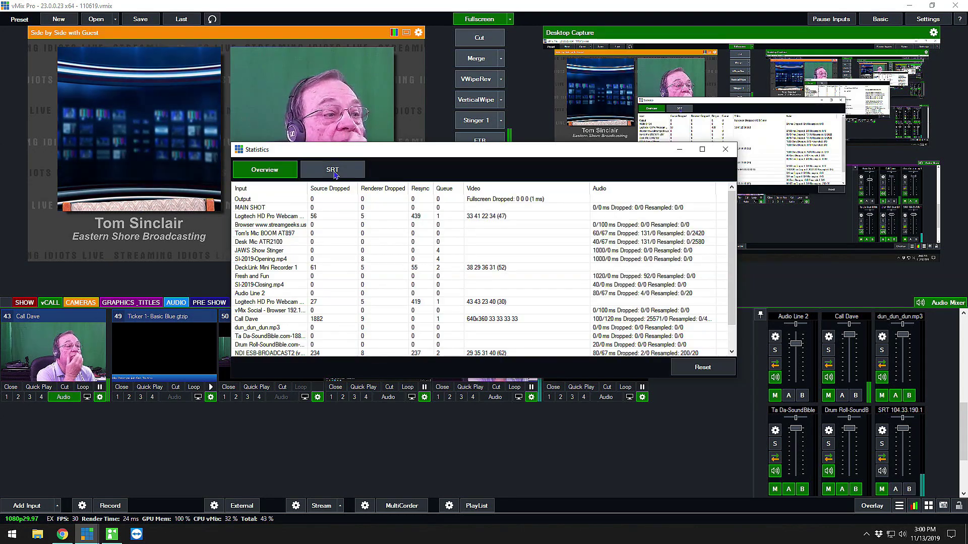
click(332, 169)
drag(434, 150, 657, 39)
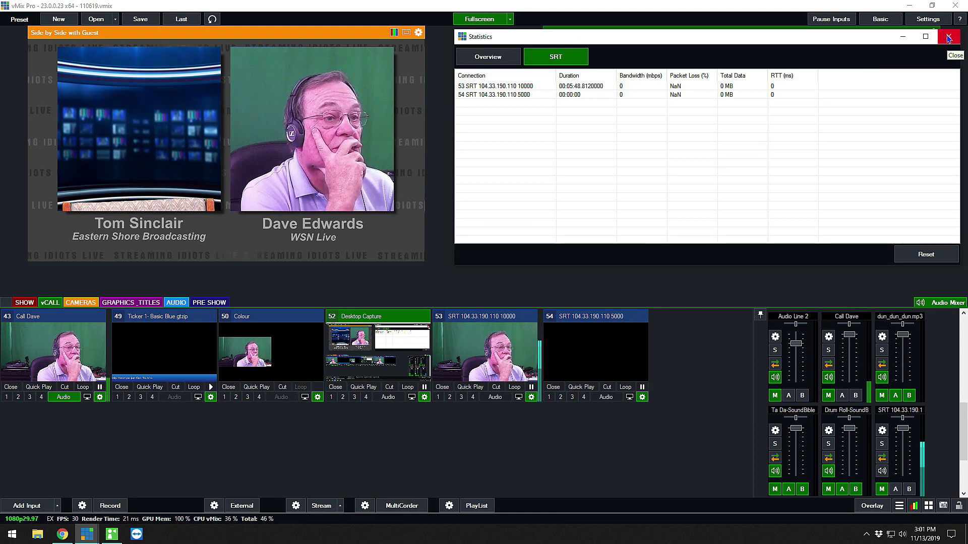
Remove the port 10000 input and check the SRT statistics of the remaining port 5000 input.
click(441, 387)
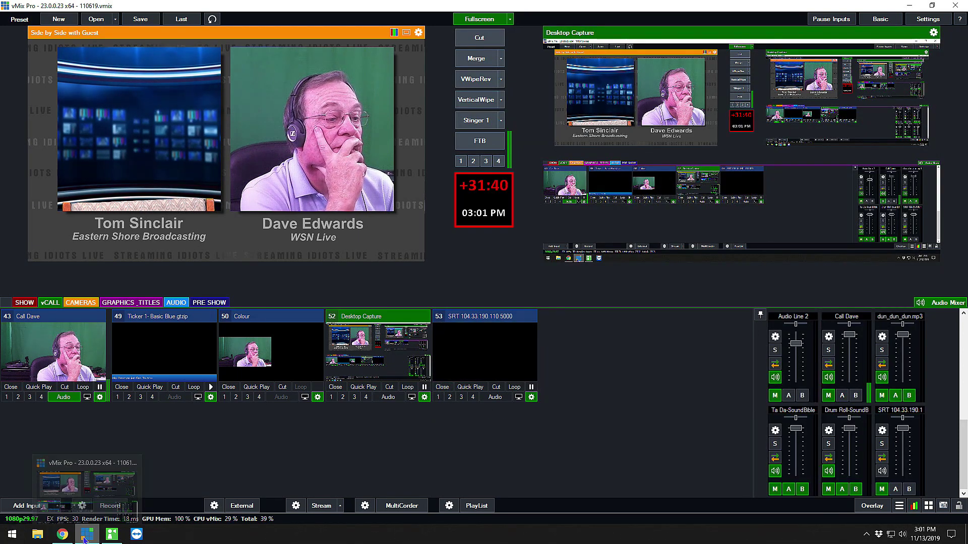
click(913, 506)
click(329, 170)
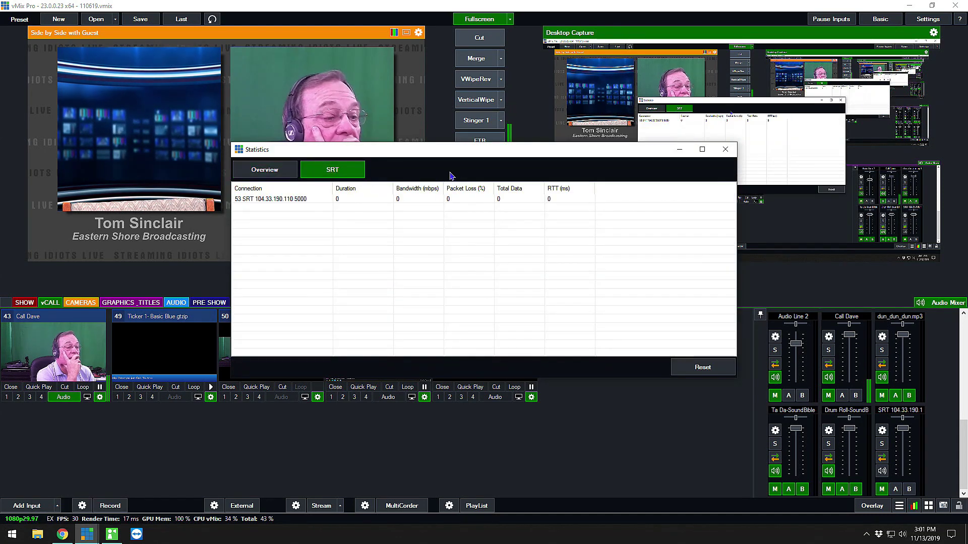
drag(437, 162, 743, 26)
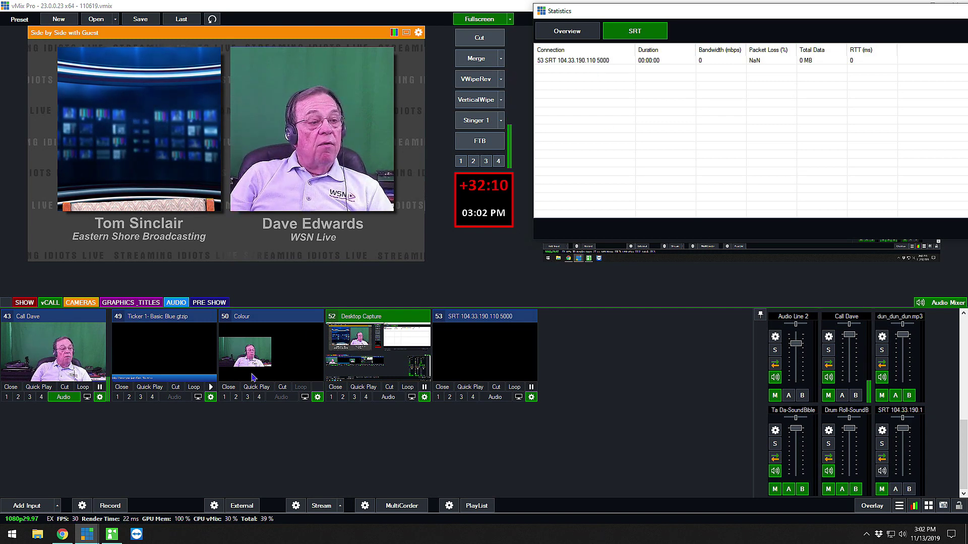
Look at the SRT enable options for the external outputs without changing any of them.
click(217, 502)
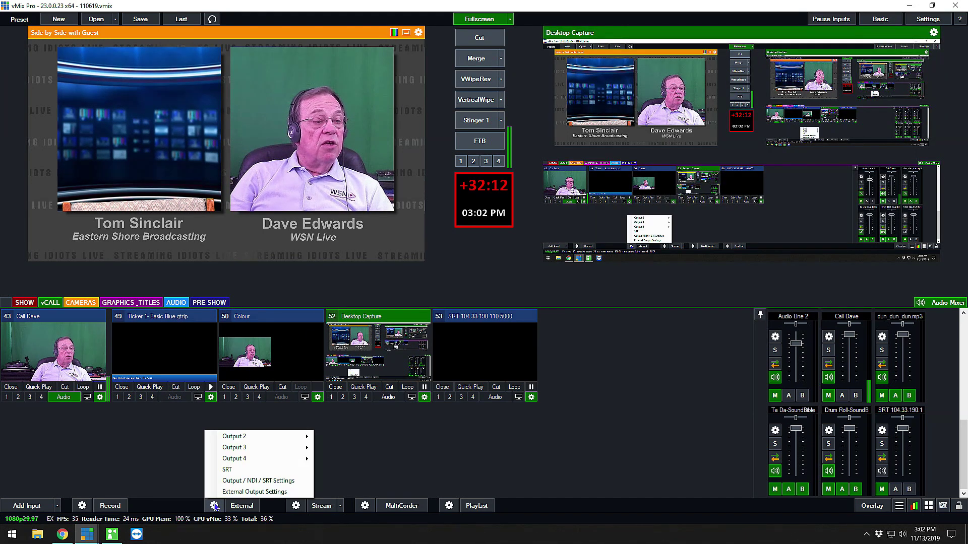
mouse_move(244, 471)
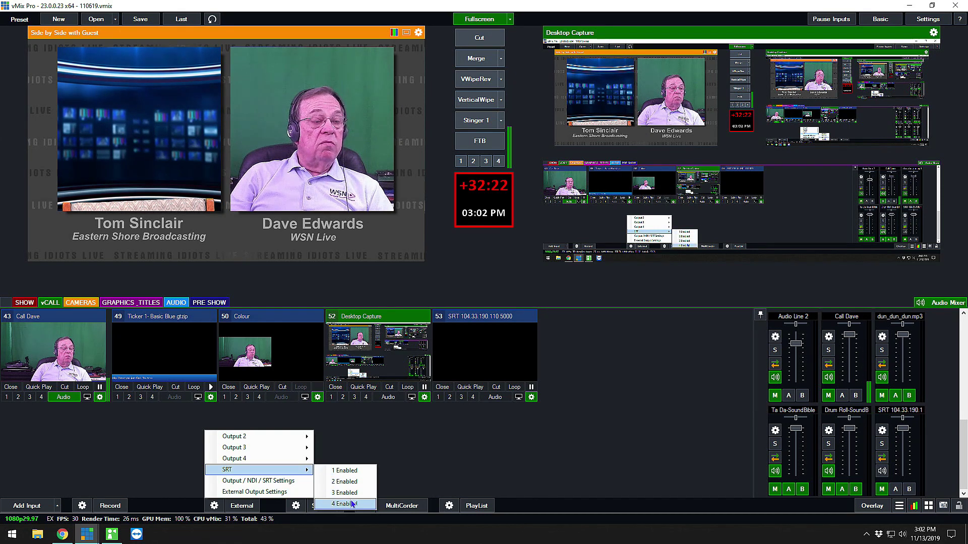
click(454, 450)
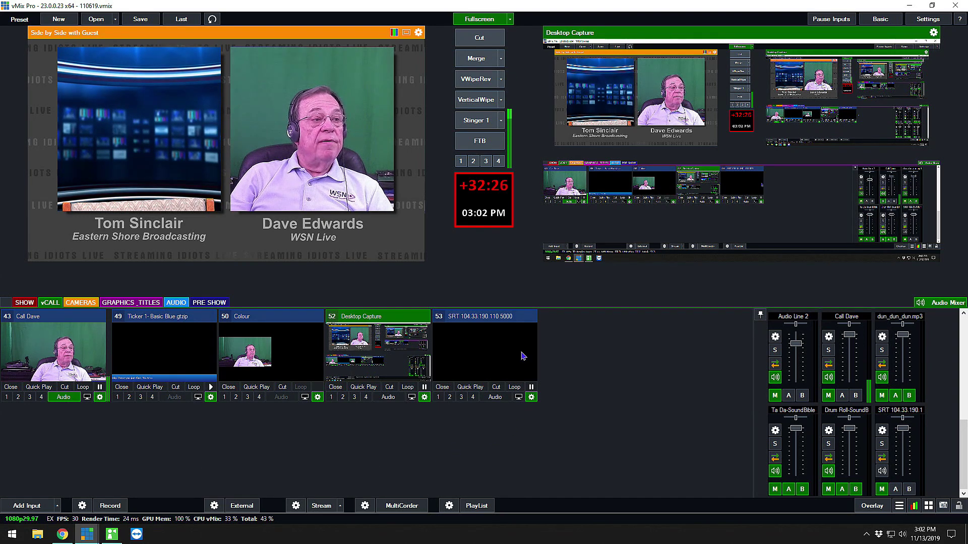
Preview the port 5000 input and recheck its SRT statistics.
click(484, 353)
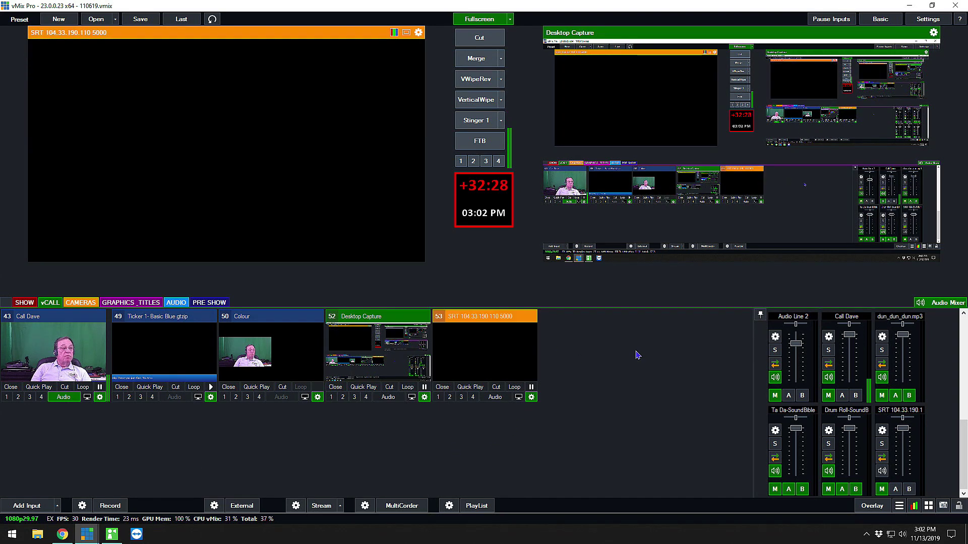
click(915, 506)
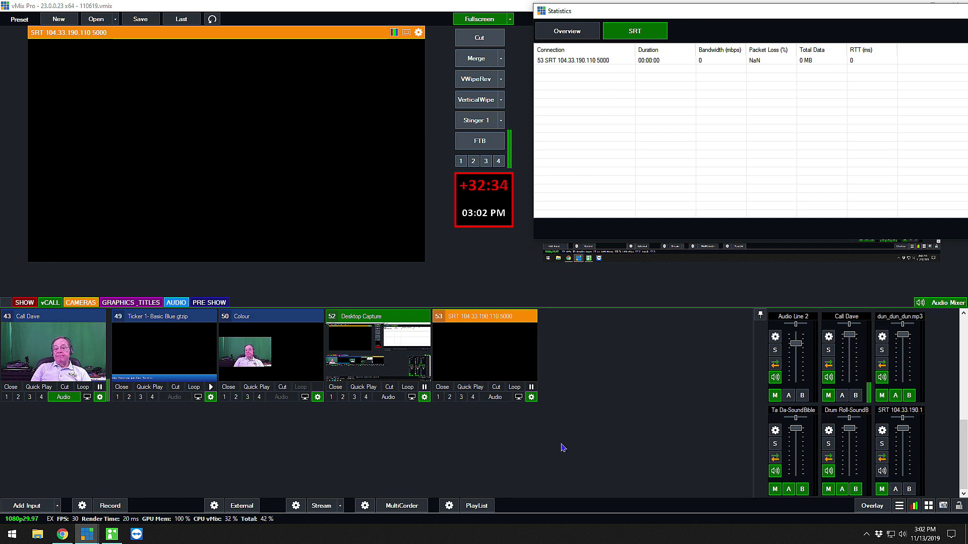
click(621, 427)
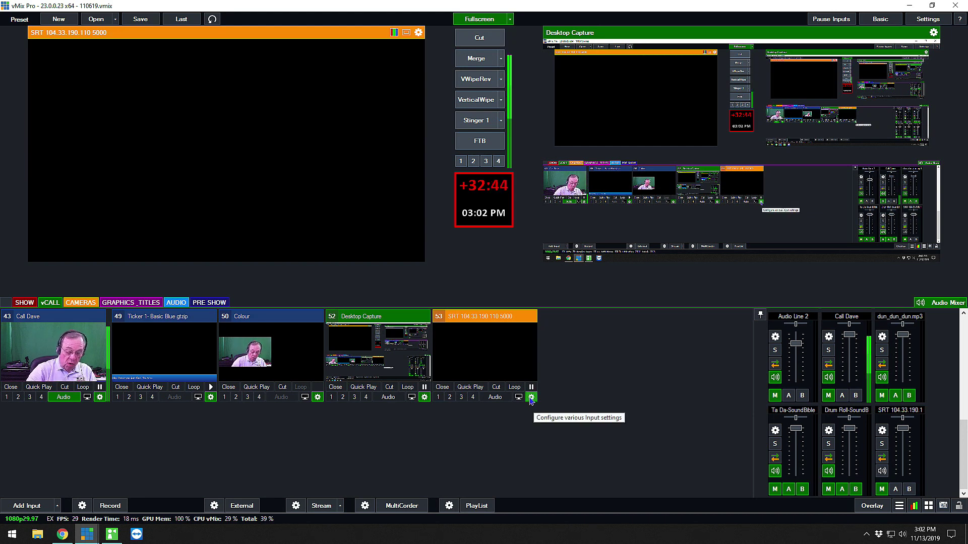
Replace the port 5000 input with an SRT rendezvous stream for 104.33.190.110 on port 10000 as input 53.
click(440, 387)
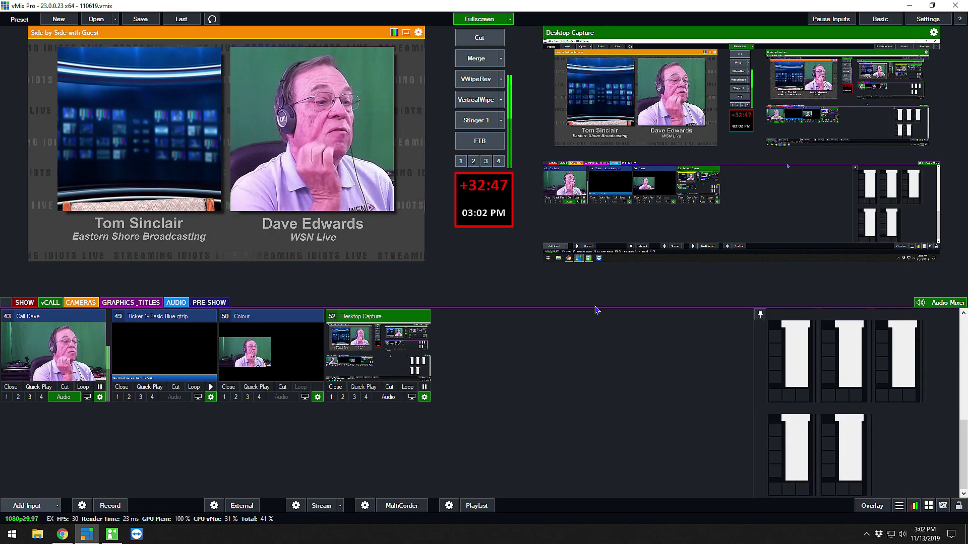
double_click(619, 331)
click(248, 189)
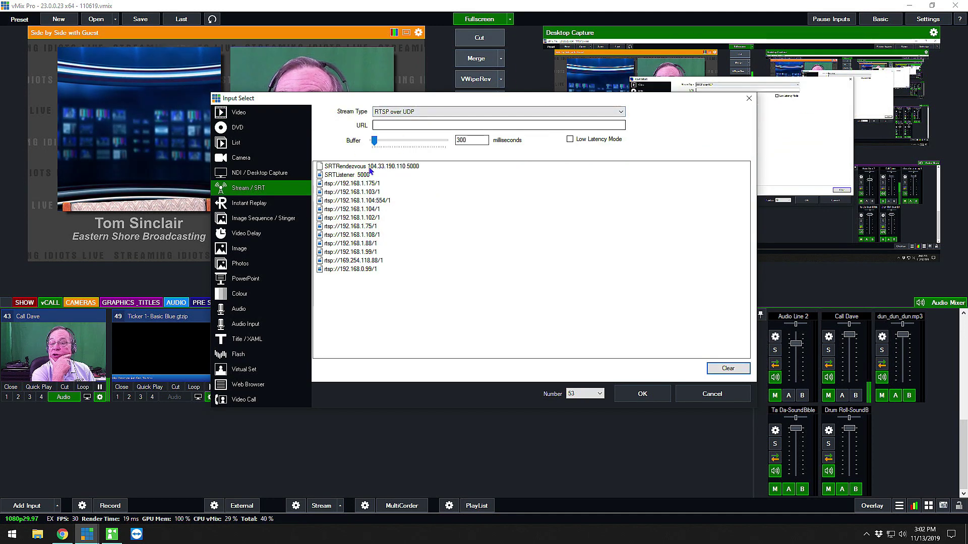
click(352, 167)
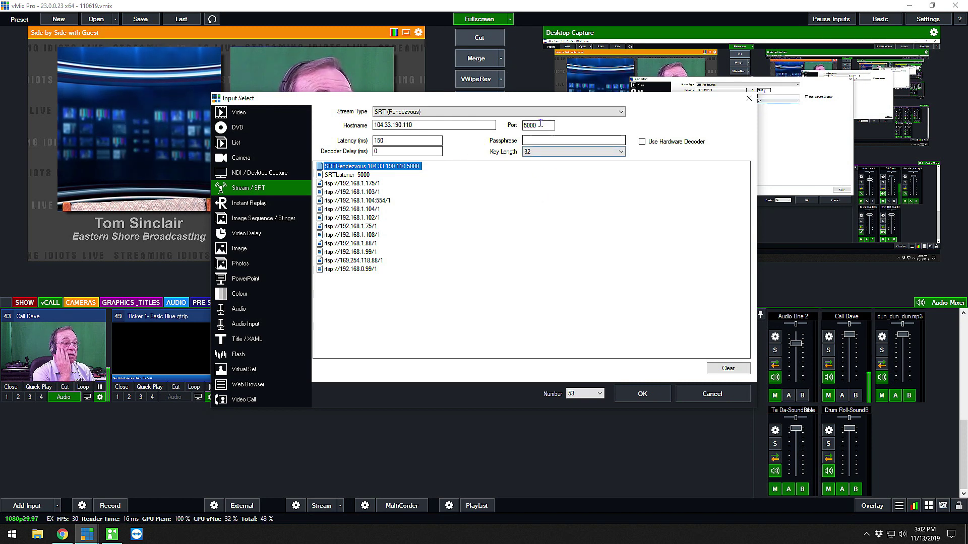
drag(540, 125, 504, 129)
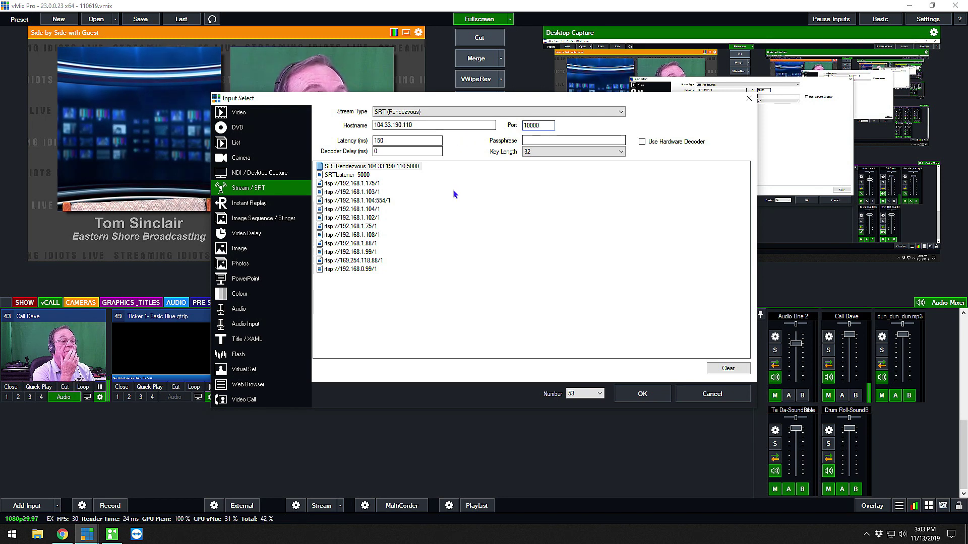
click(641, 388)
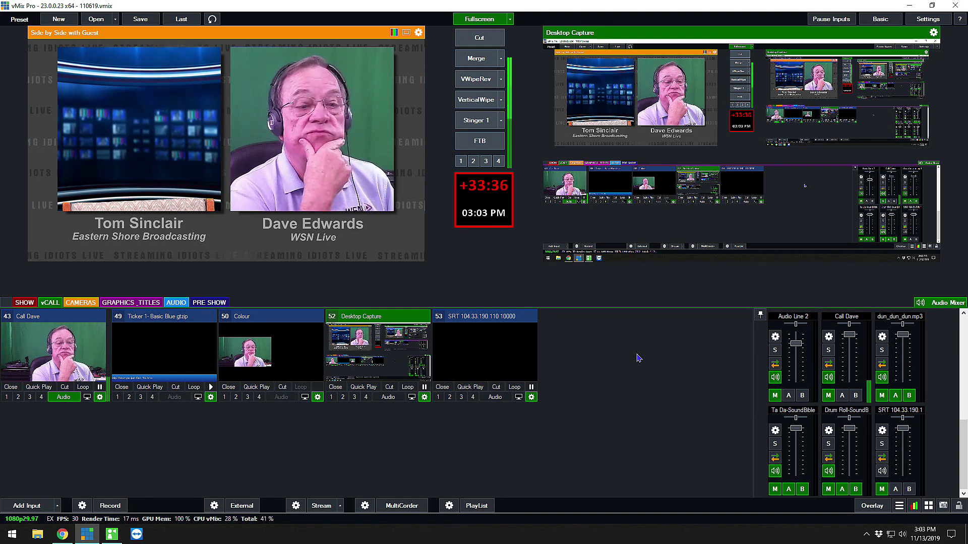
Check the SRT statistics of the new port 10000 input, close the Statistics window, and remove that input.
click(914, 505)
click(333, 170)
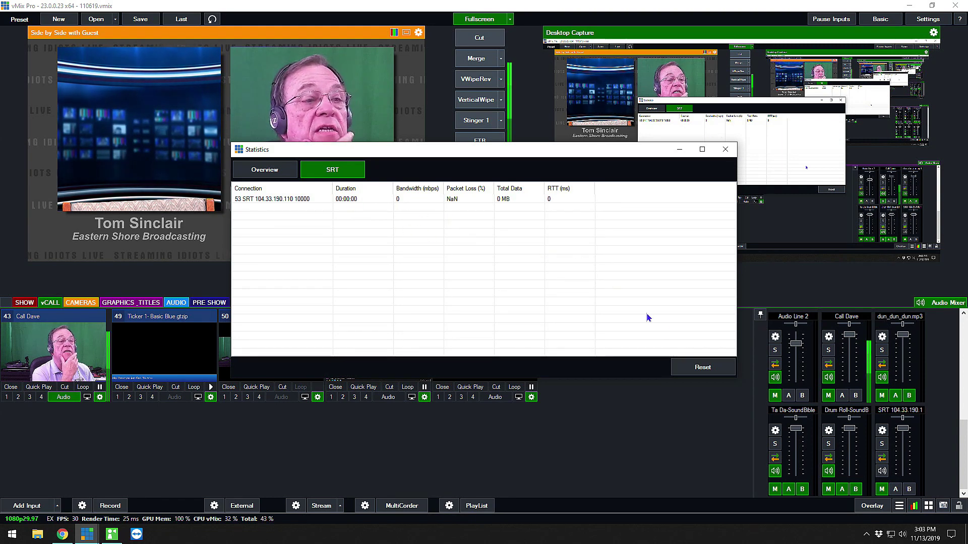
click(725, 149)
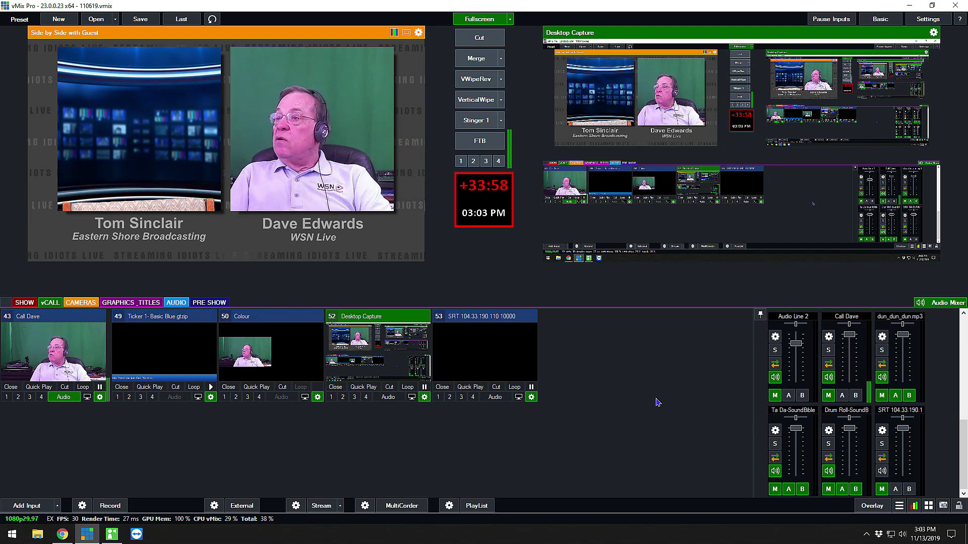
click(442, 387)
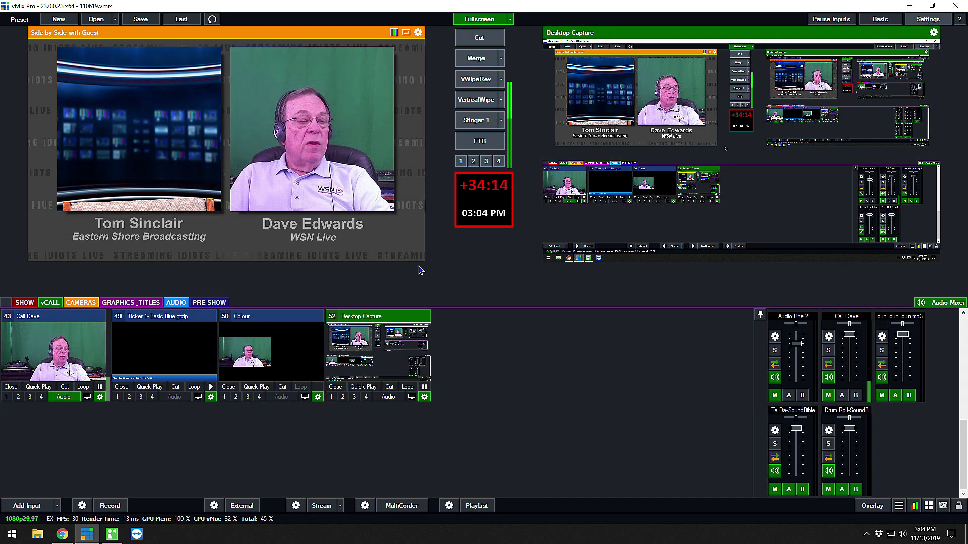
click(926, 20)
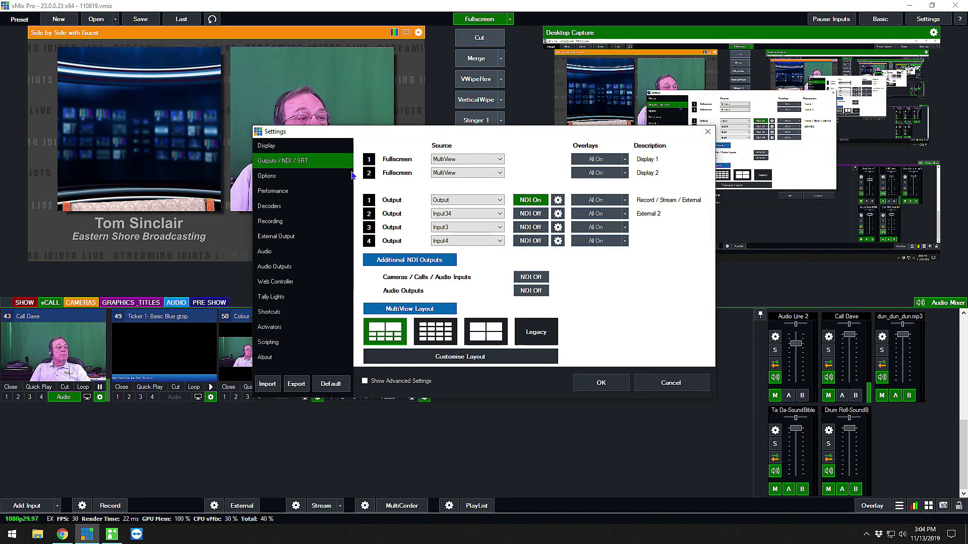
click(557, 213)
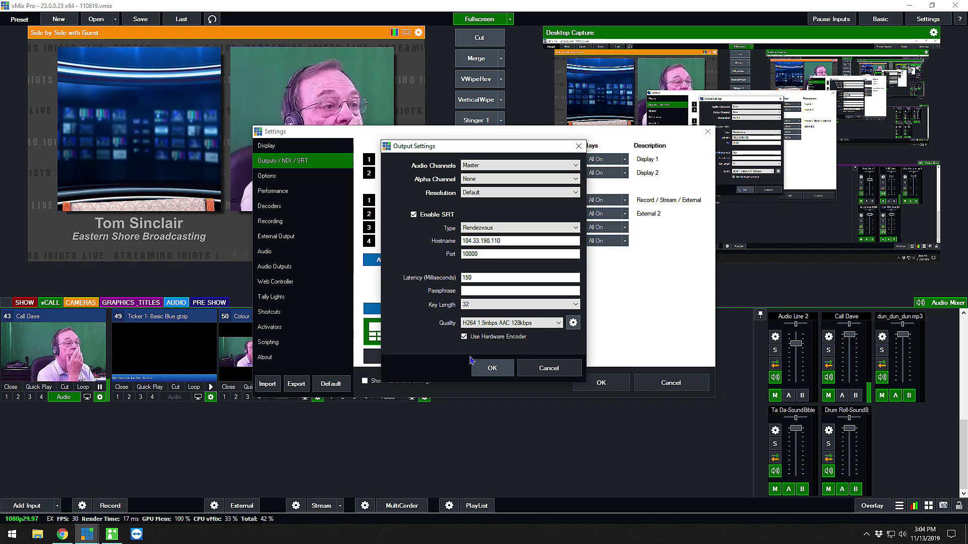
click(493, 369)
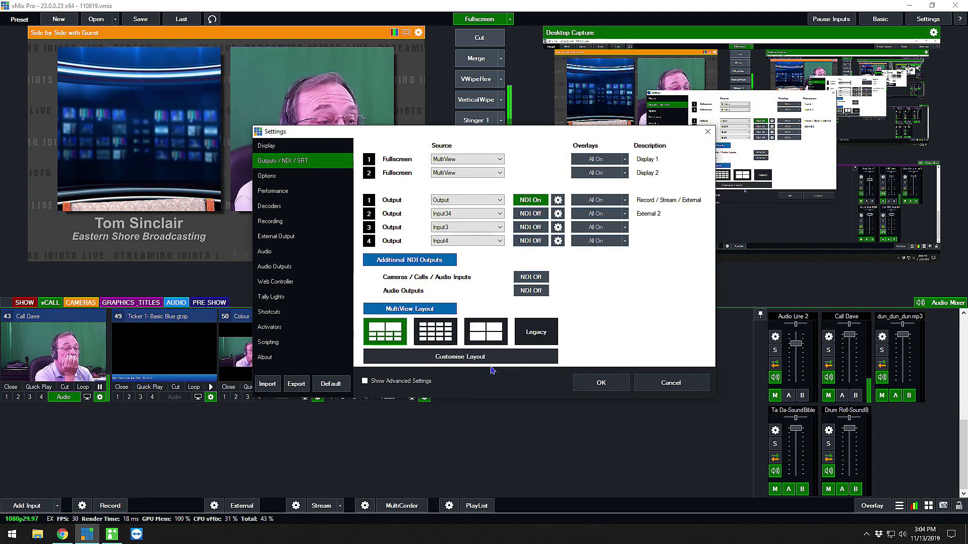
click(601, 383)
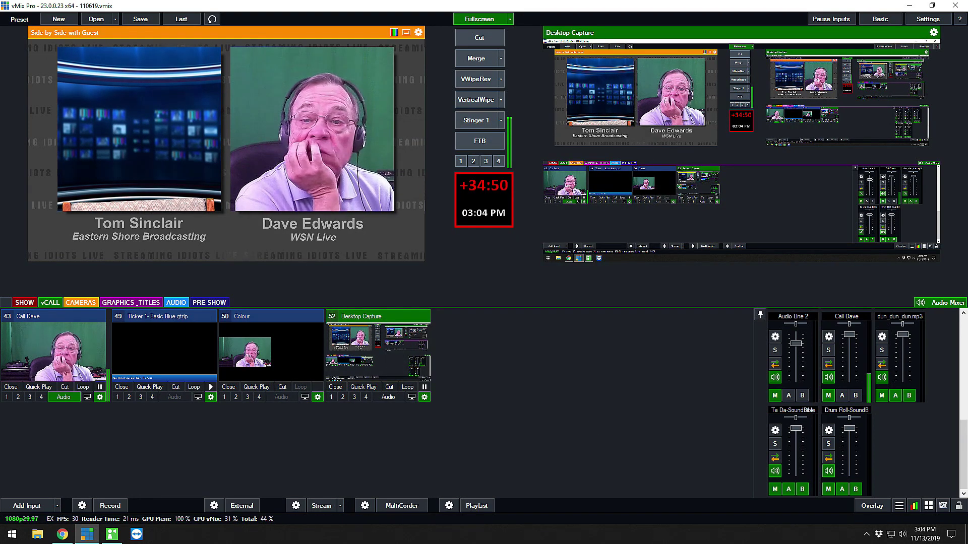
Check the SRT statistics of the Output 2 connection.
click(928, 505)
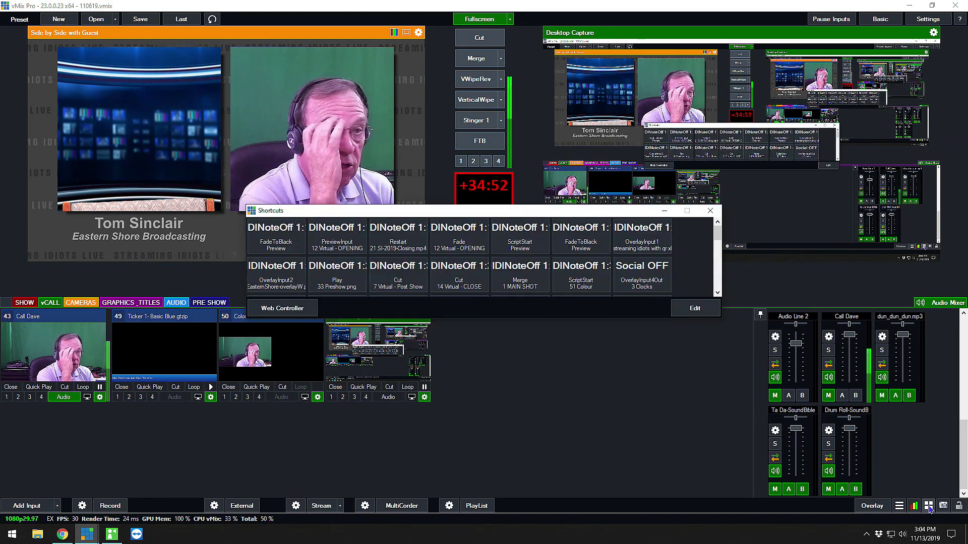
click(929, 505)
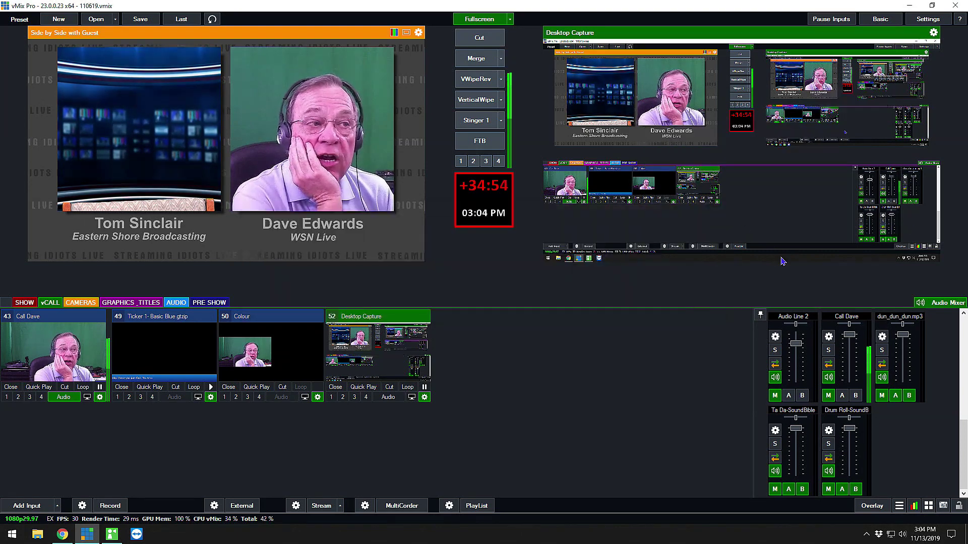
click(915, 505)
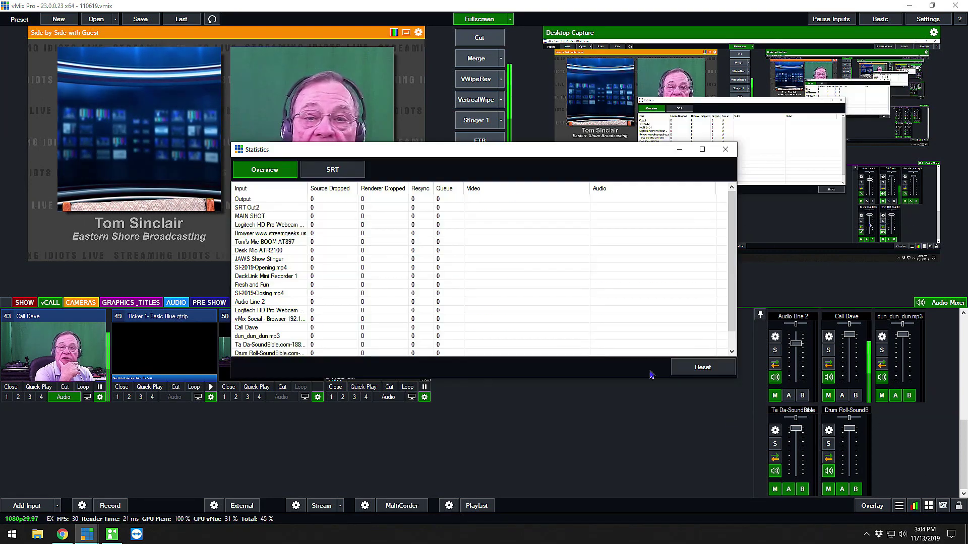
click(340, 173)
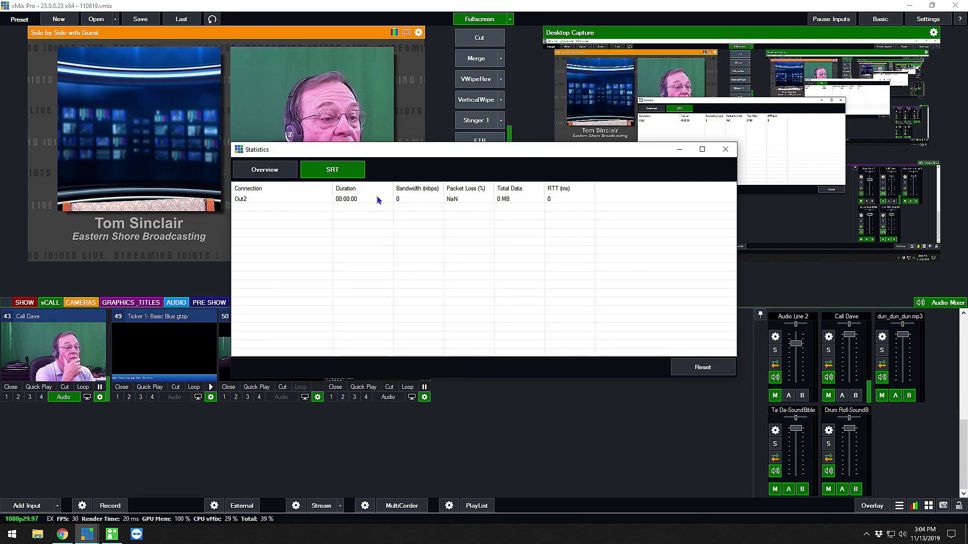
Close the Statistics window and add an SRT rendezvous stream for 104.33.190.110 on port 10000 as input 53.
drag(398, 155, 607, 322)
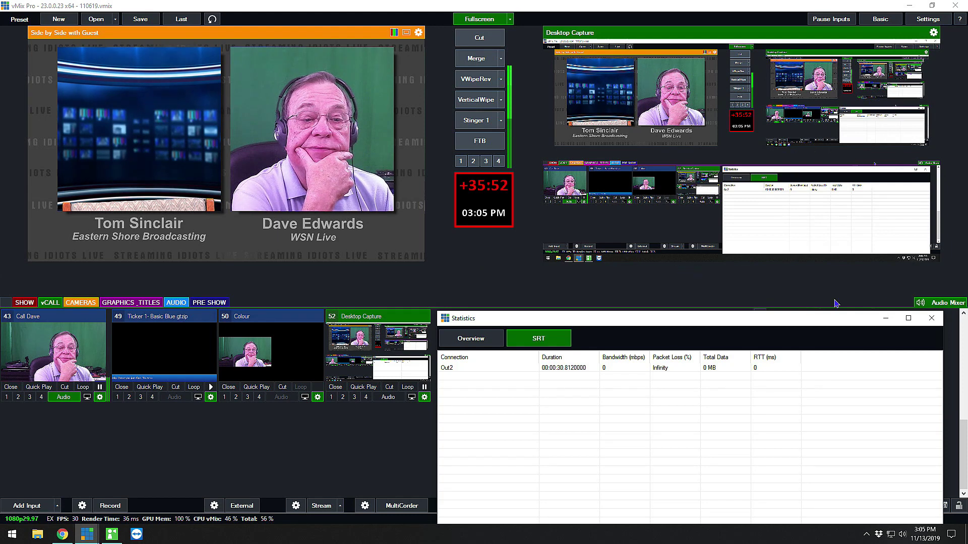
click(932, 319)
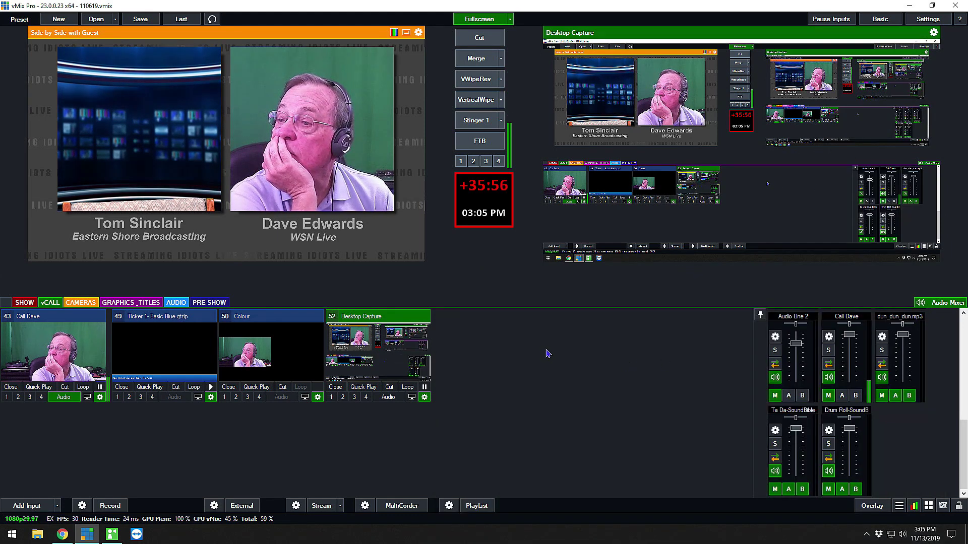
click(24, 506)
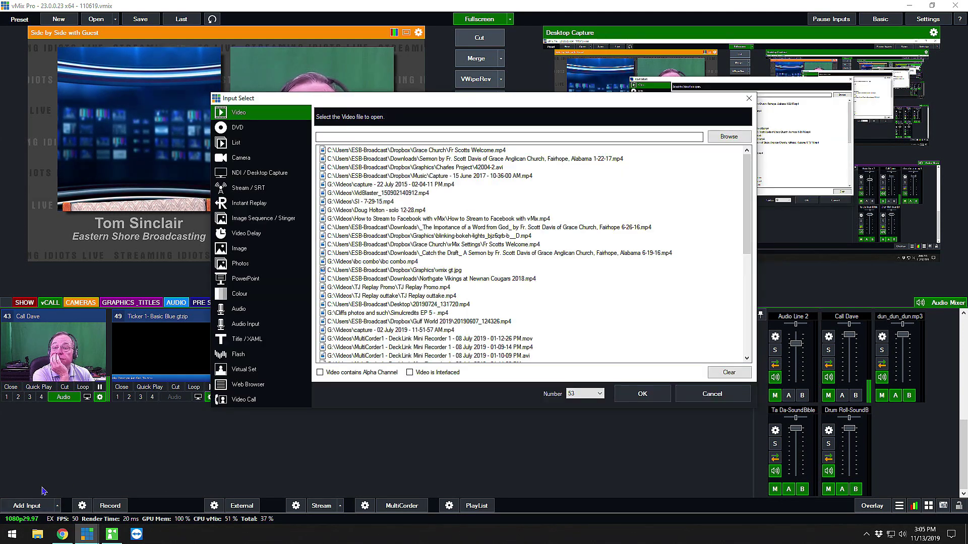
click(247, 187)
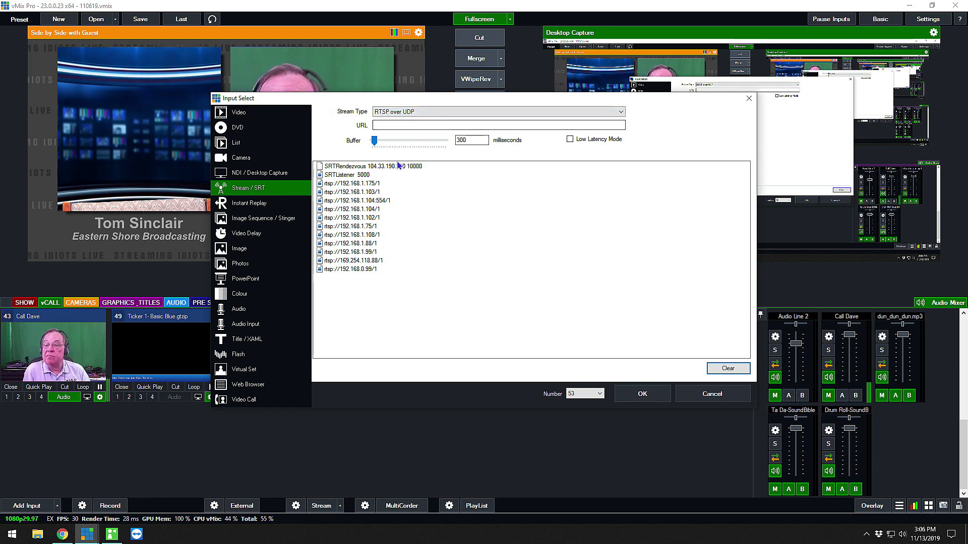
click(383, 168)
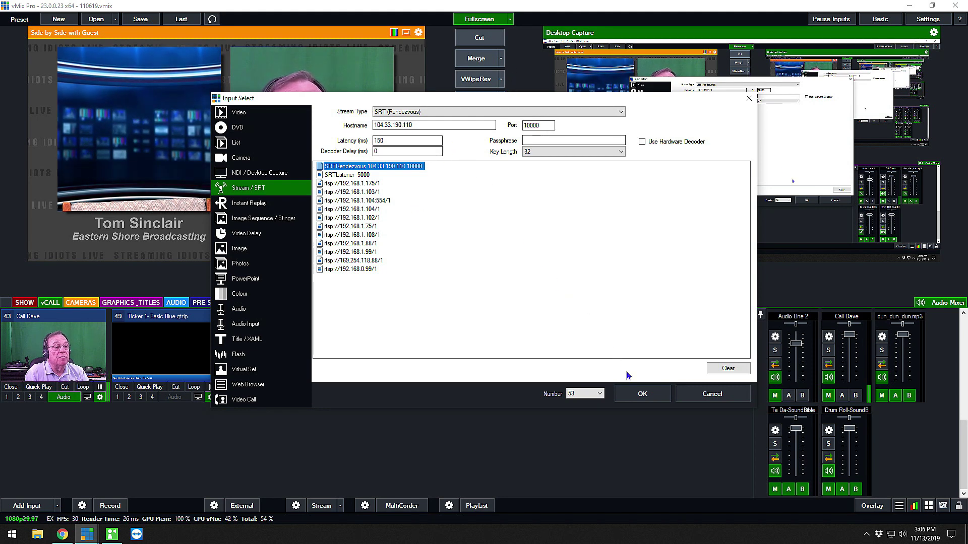
click(640, 393)
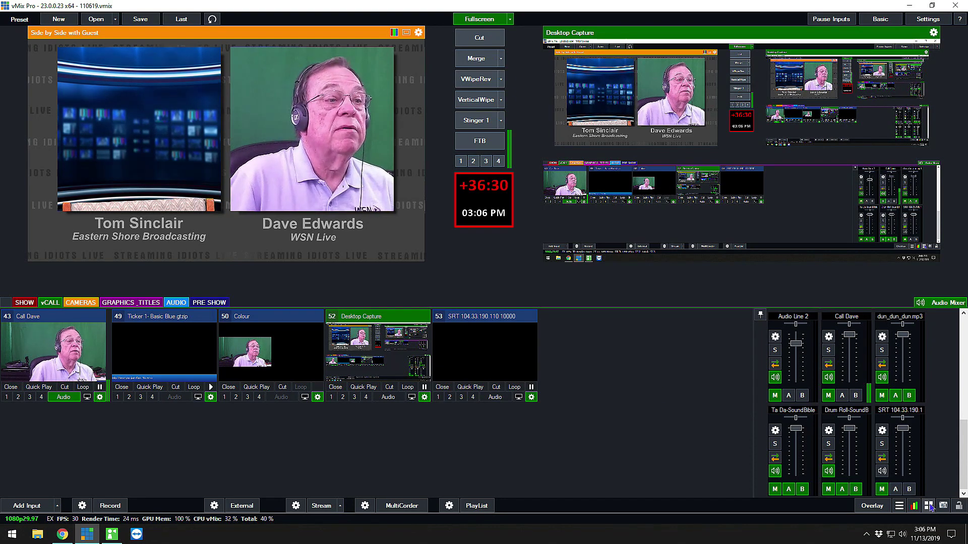
Check the SRT statistics of Output 2 and the port 10000 input, and show input 53 in the preview.
click(914, 505)
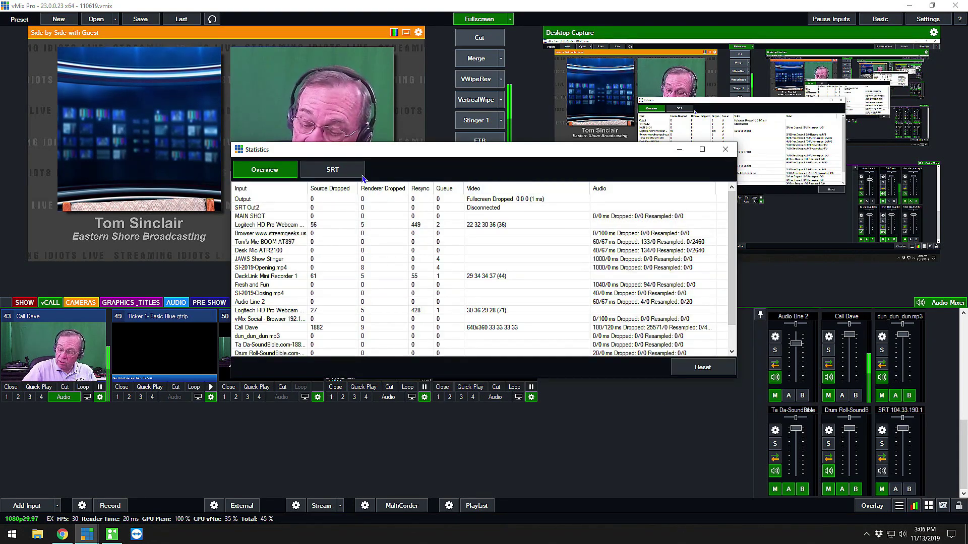
click(332, 170)
drag(446, 152, 628, 23)
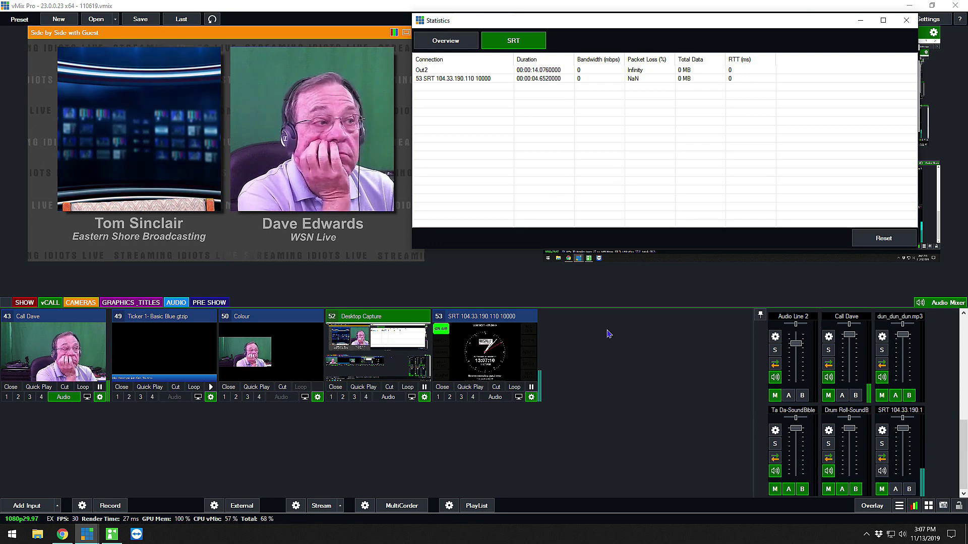
click(506, 352)
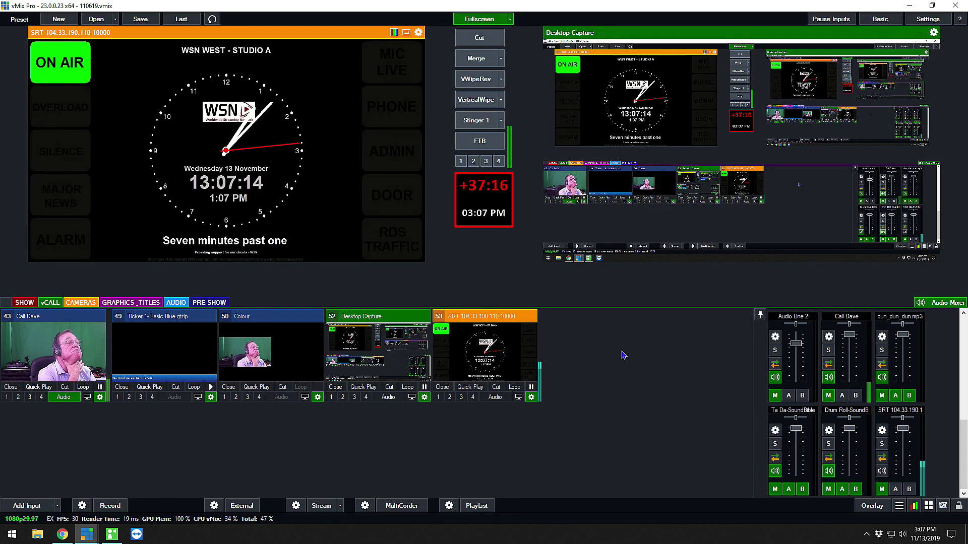
Review the SRT output settings of Output 2 and accept them as they are.
click(927, 19)
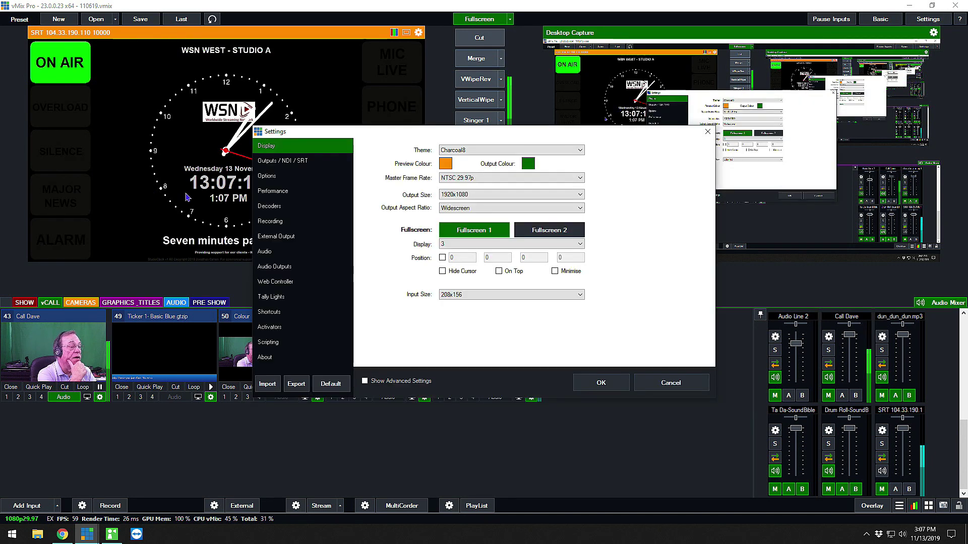
click(280, 161)
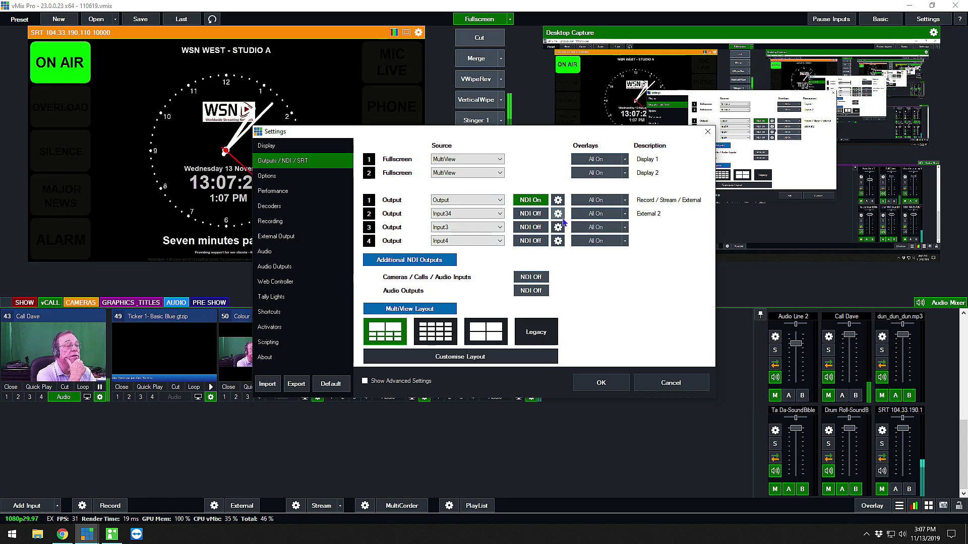
click(557, 213)
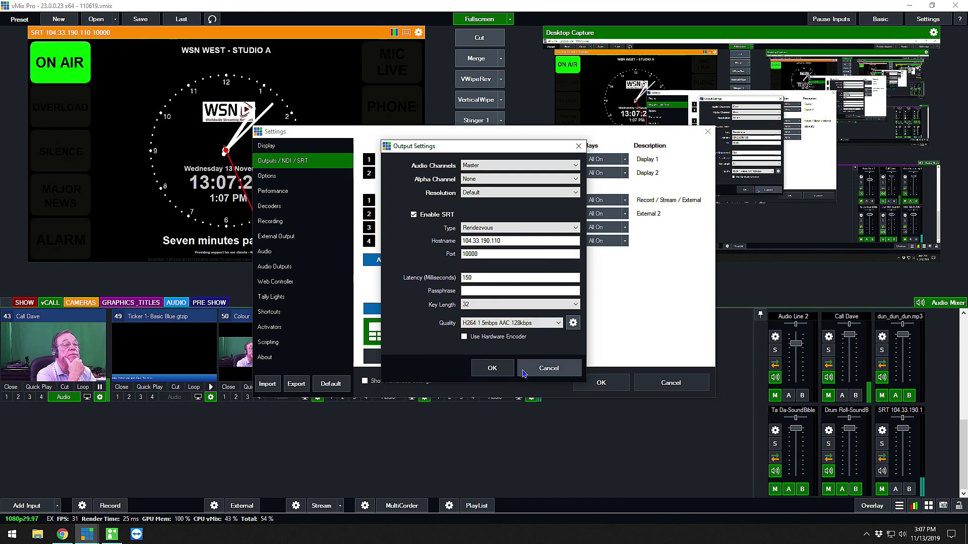
click(494, 372)
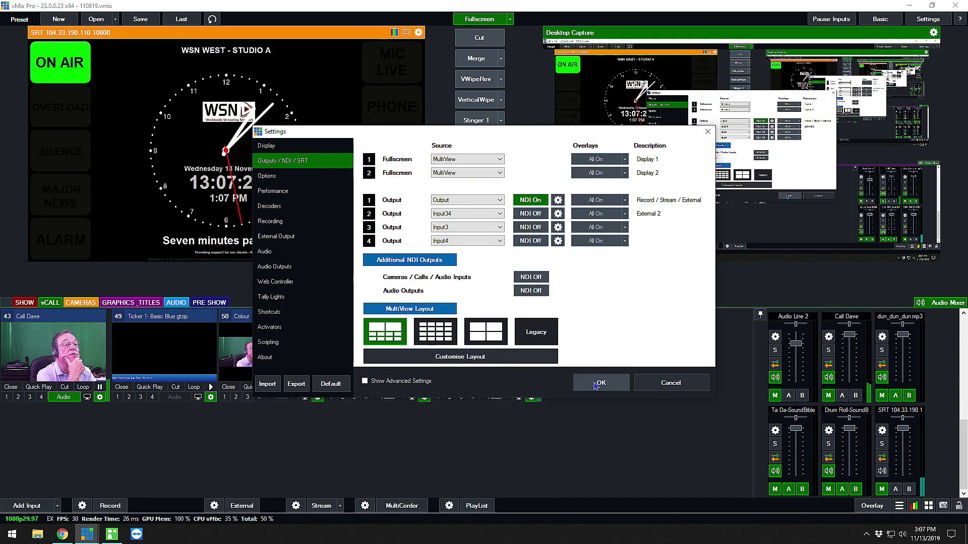
click(612, 392)
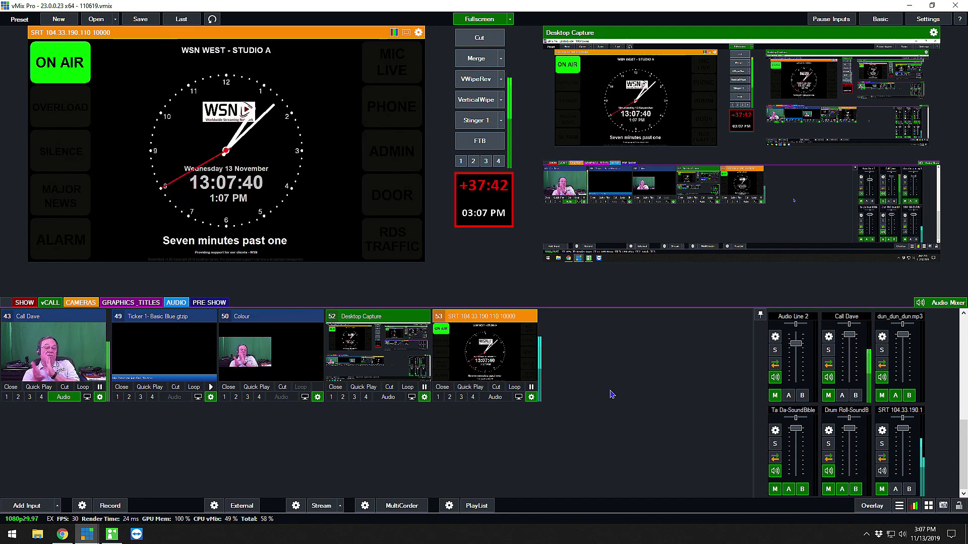
Preview the Colour input and the port 10000 SRT input, and remove the SRT input.
click(267, 356)
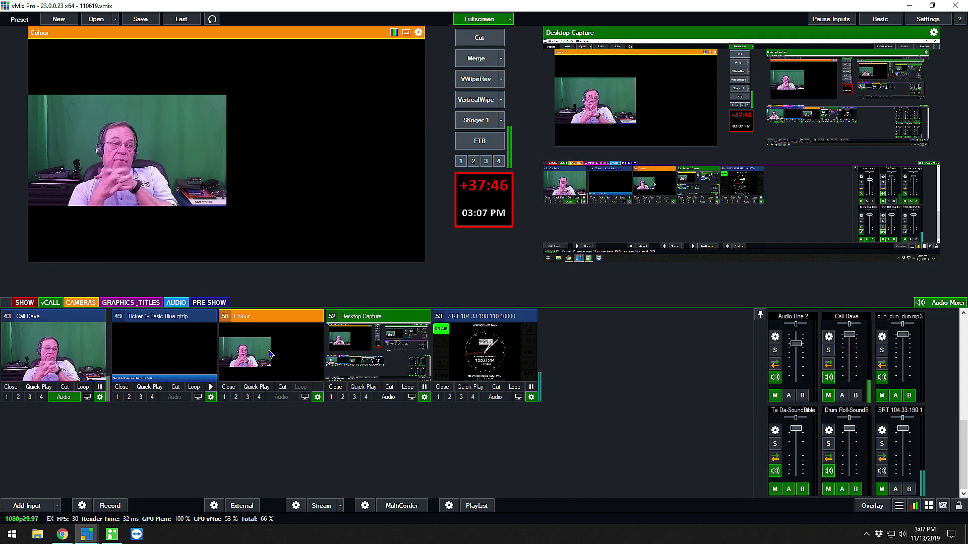
click(433, 359)
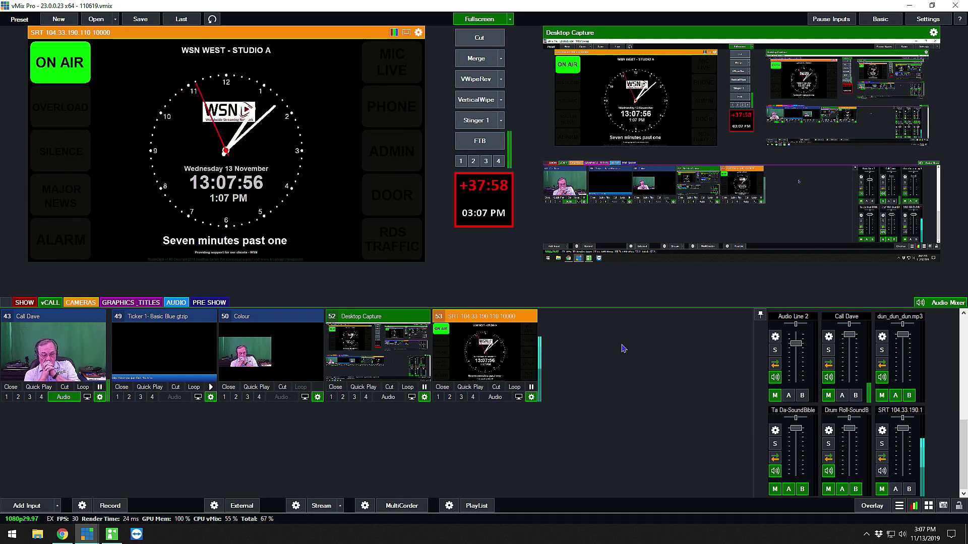
click(441, 387)
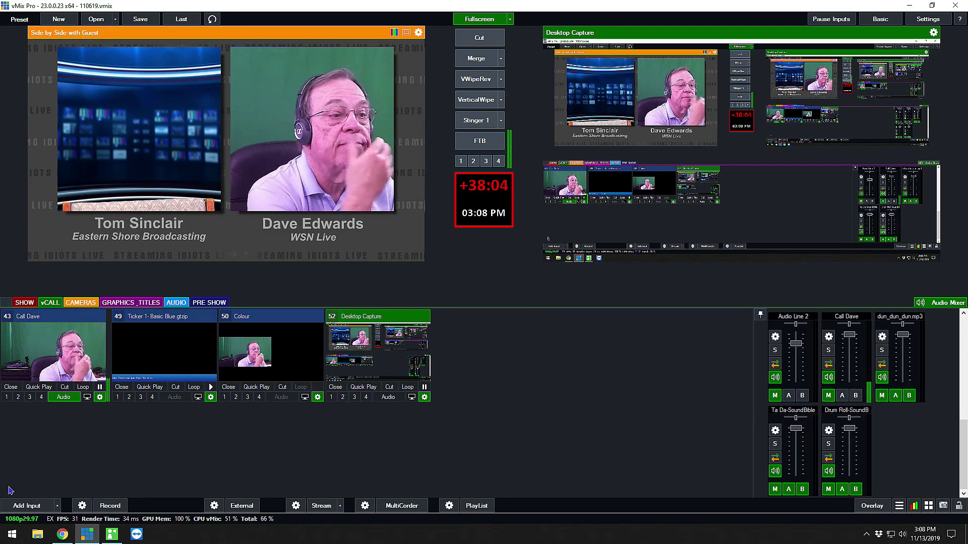
Add an SRT rendezvous stream for 104.33.190.110 on port 5000 as input 53.
click(36, 509)
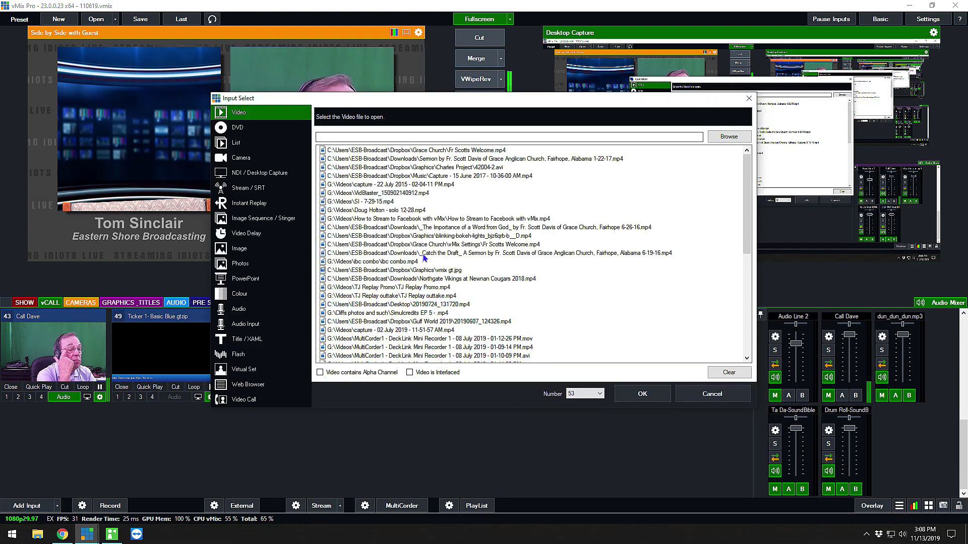
click(240, 188)
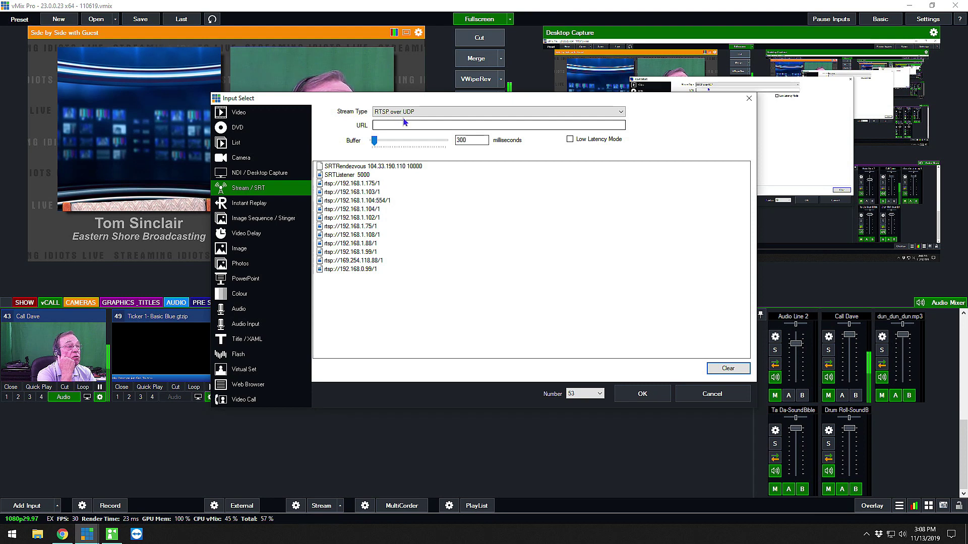
click(402, 167)
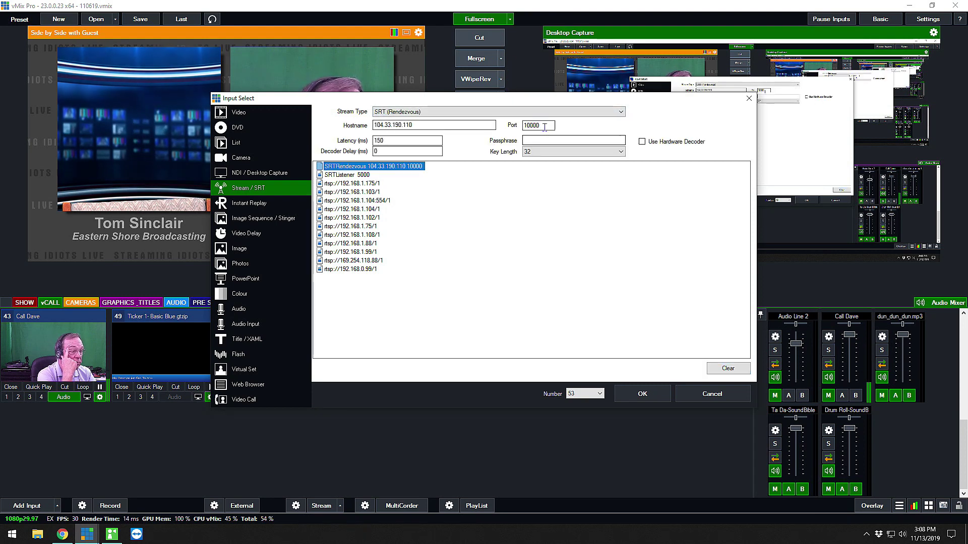
drag(549, 125, 514, 126)
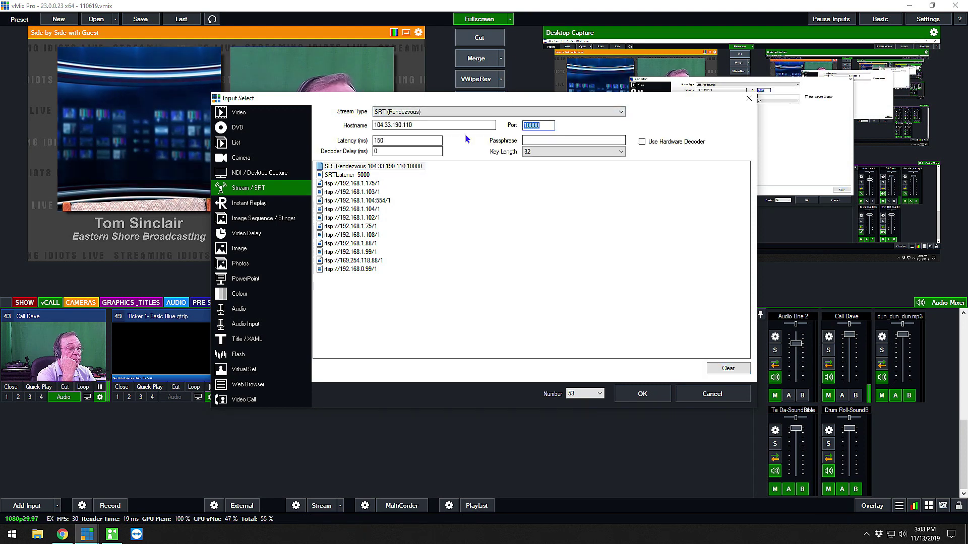
text(500)
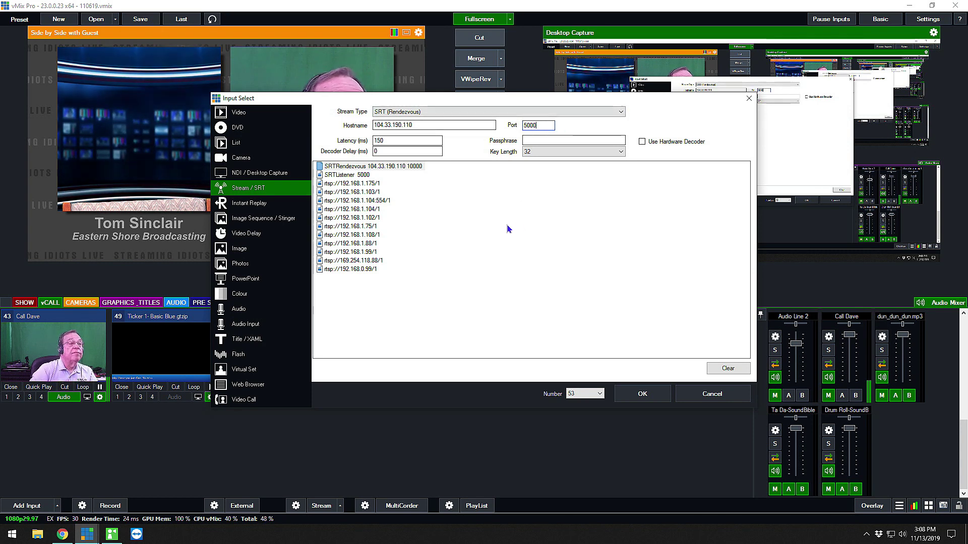
click(642, 394)
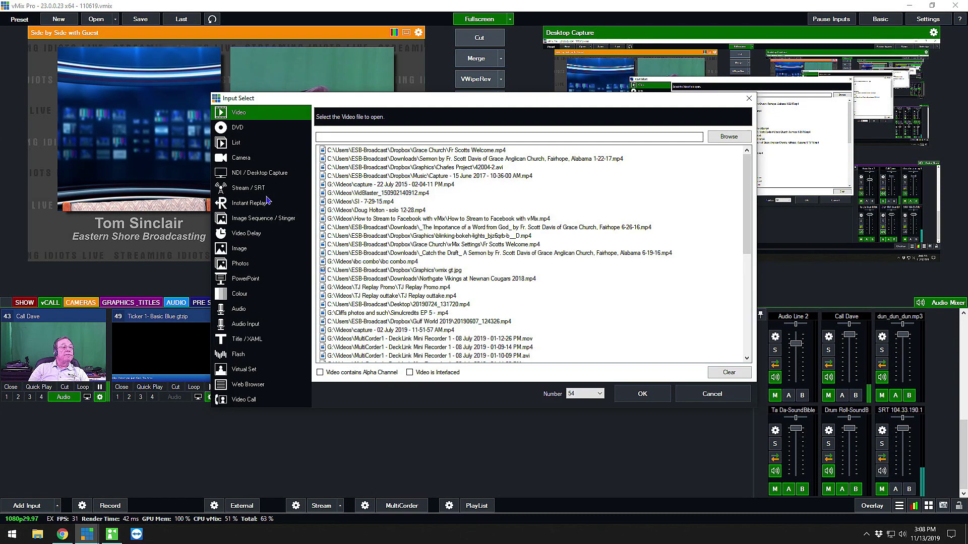
Add a second SRT rendezvous stream for 104.33.190.110 on port 10000 as input 54.
click(250, 188)
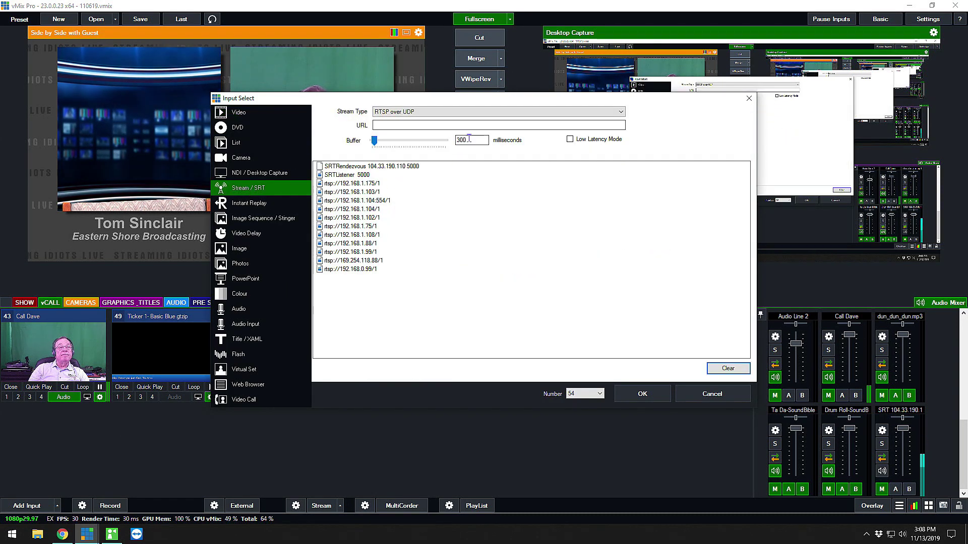
click(469, 111)
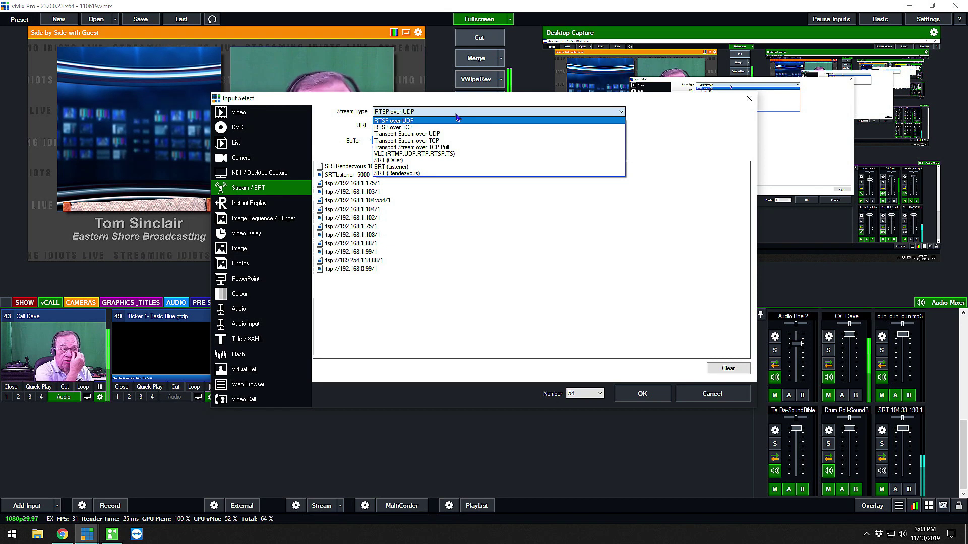
click(510, 291)
click(383, 166)
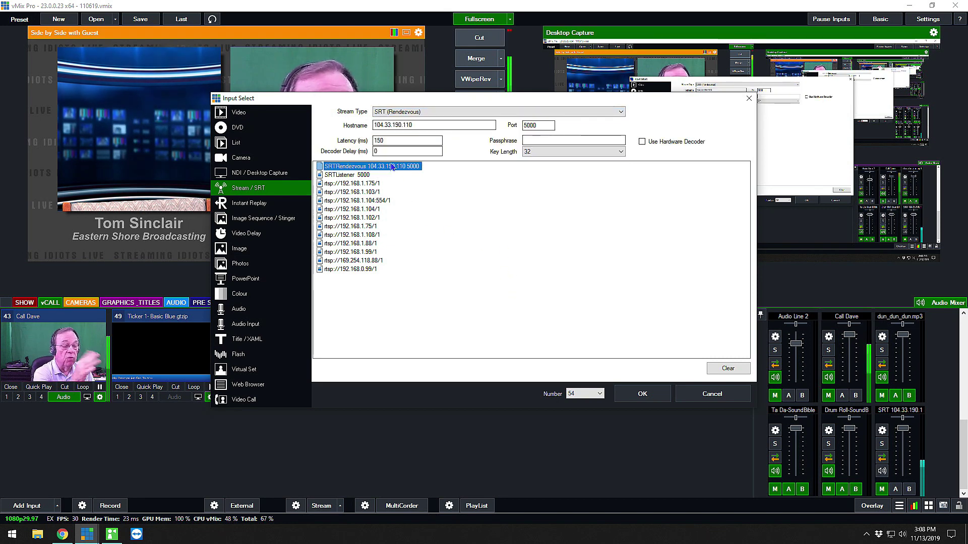
double_click(550, 125)
text(10000)
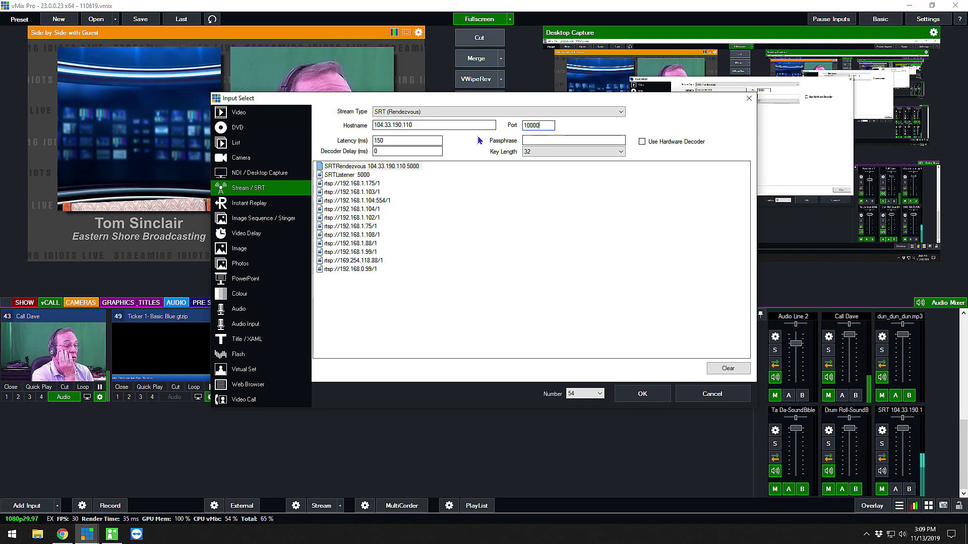
click(642, 394)
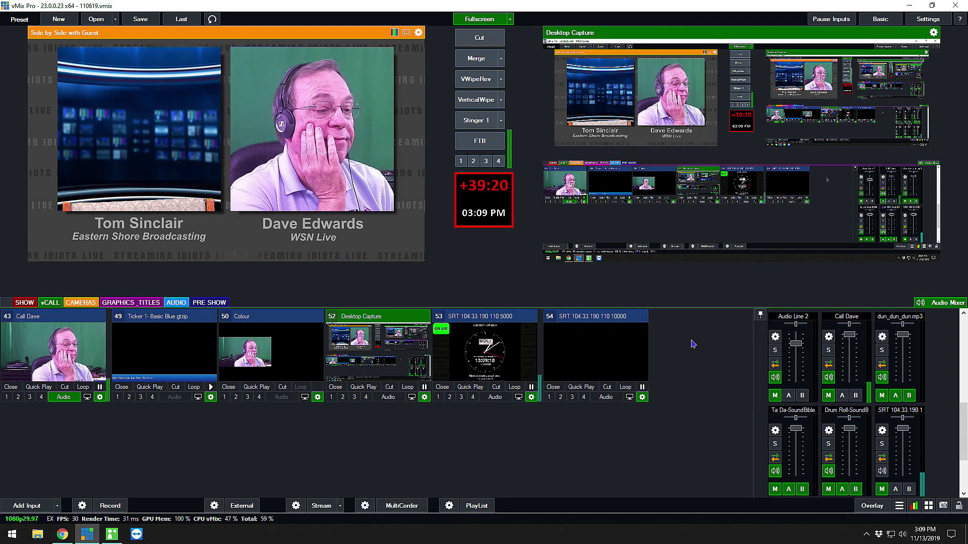
Check the SRT statistics of Output 2 and the port 5000 and 10000 inputs, and close the Statistics window.
click(899, 506)
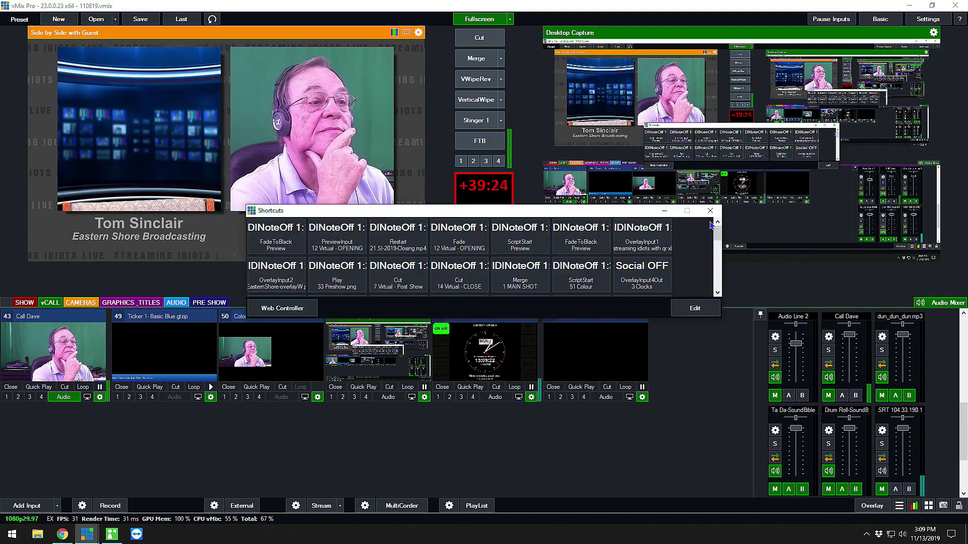
click(709, 212)
click(914, 506)
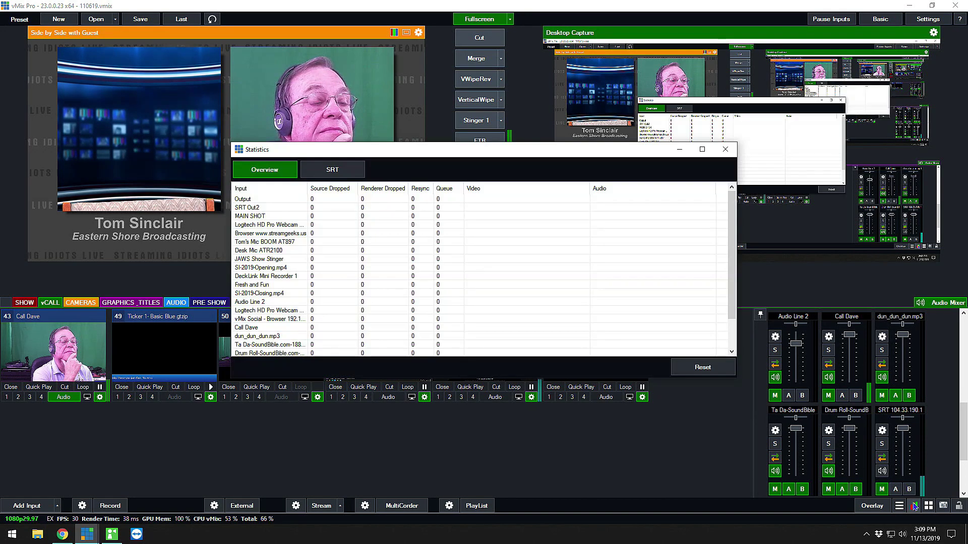
click(333, 170)
drag(504, 155, 708, 33)
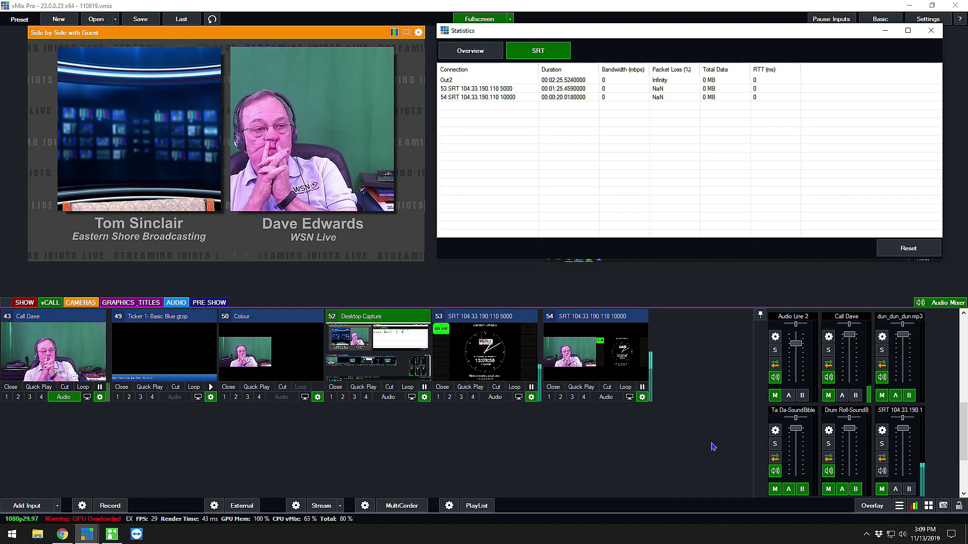
click(932, 30)
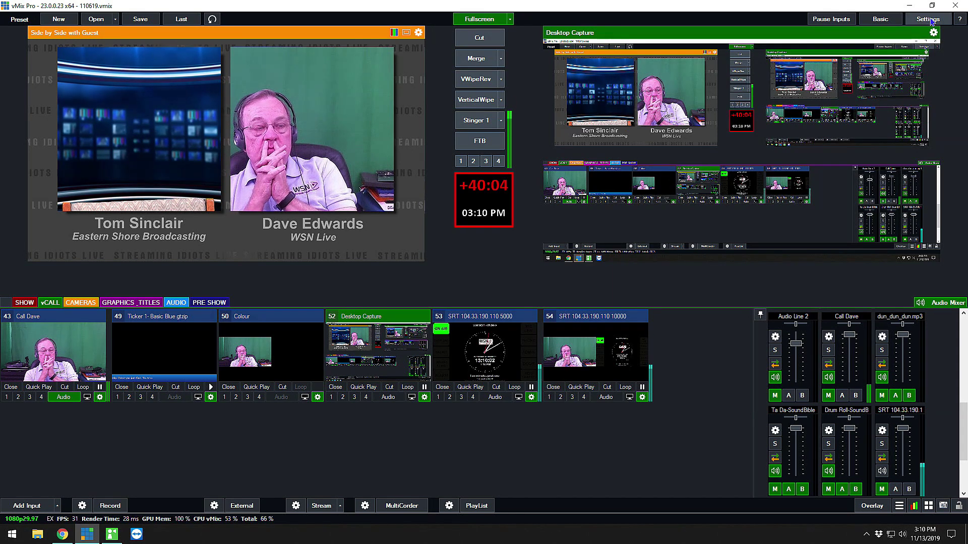
Review the SRT output settings of Output 2 without changing them.
click(928, 19)
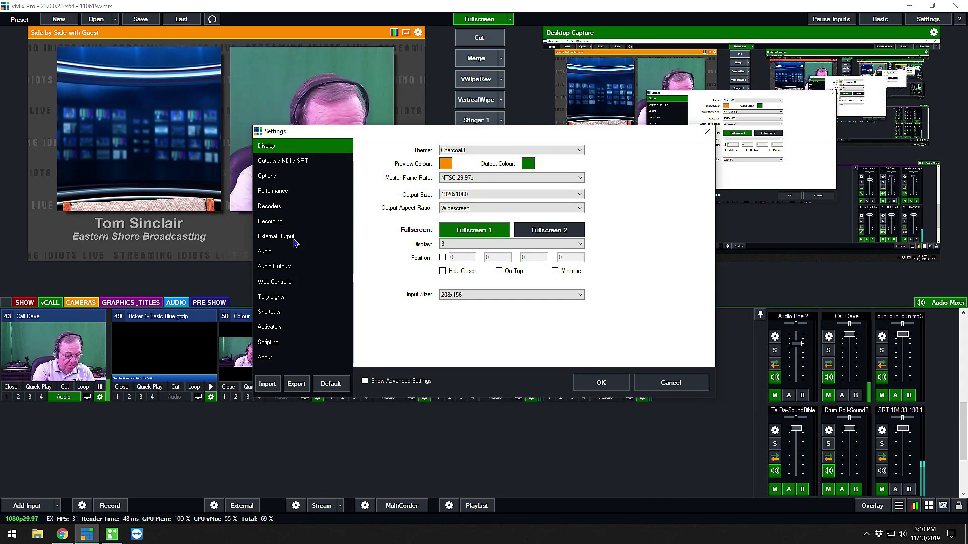
click(282, 161)
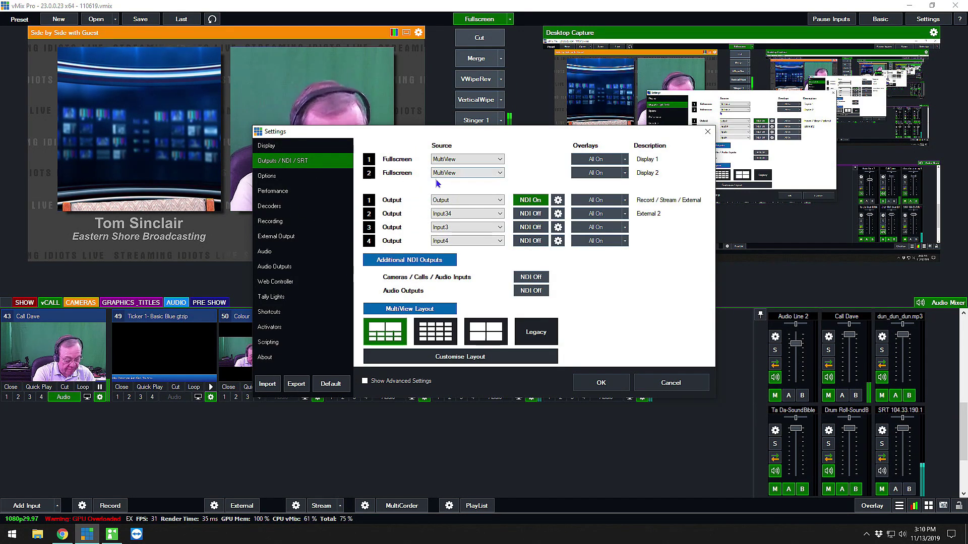
click(558, 215)
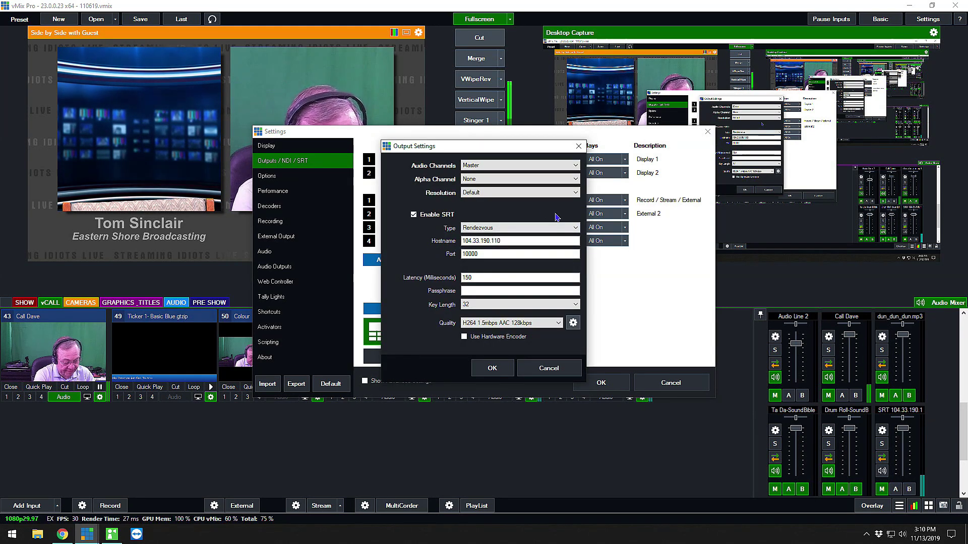
click(549, 368)
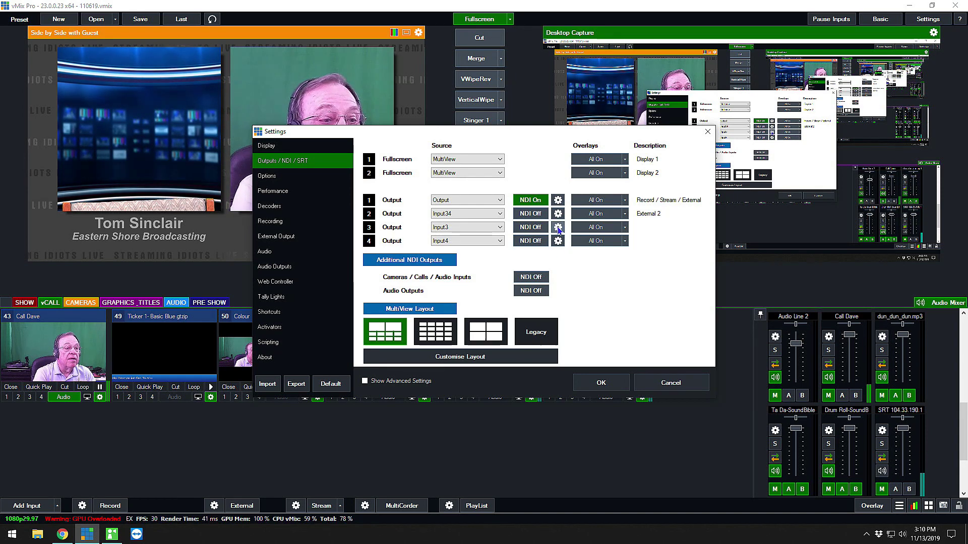
click(557, 226)
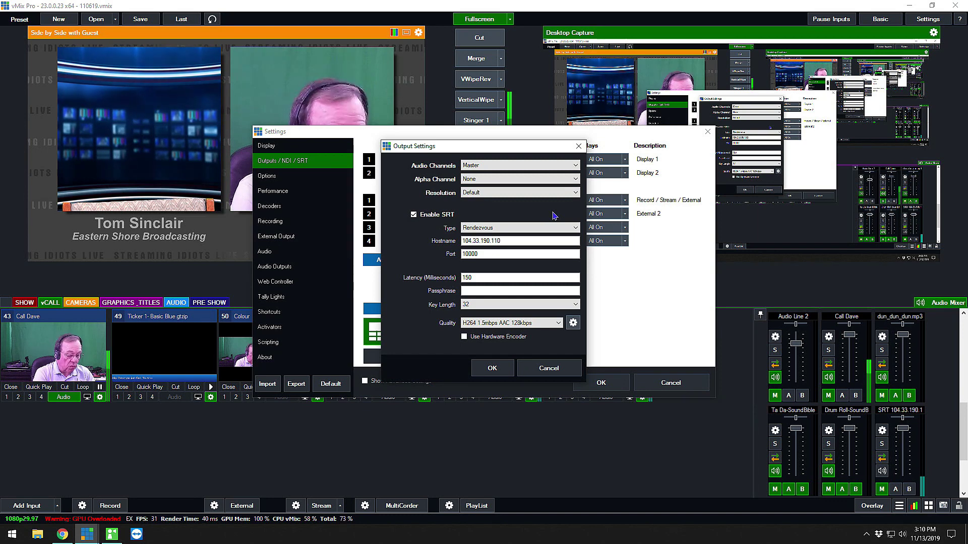
click(542, 370)
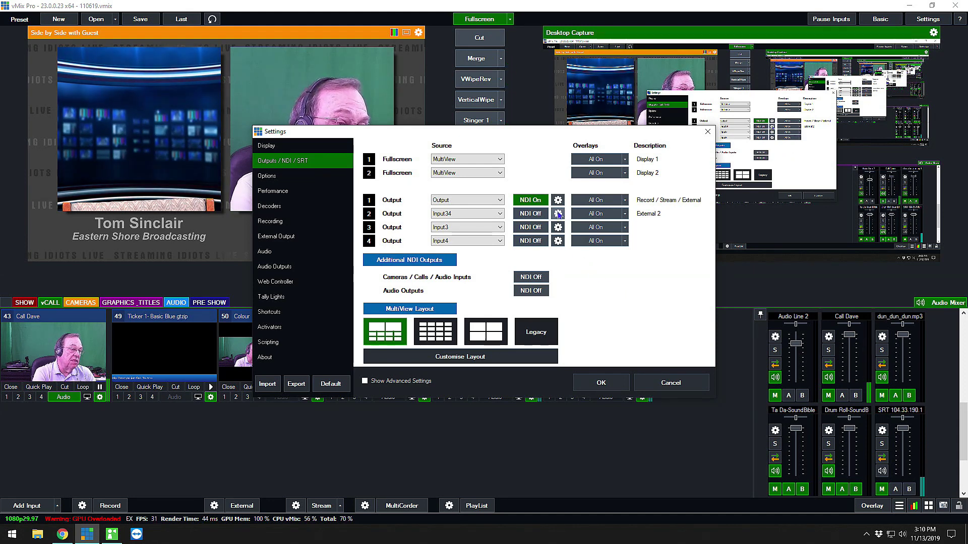
Review Output 3's SRT settings and the available connection types, leaving them unchanged.
click(558, 228)
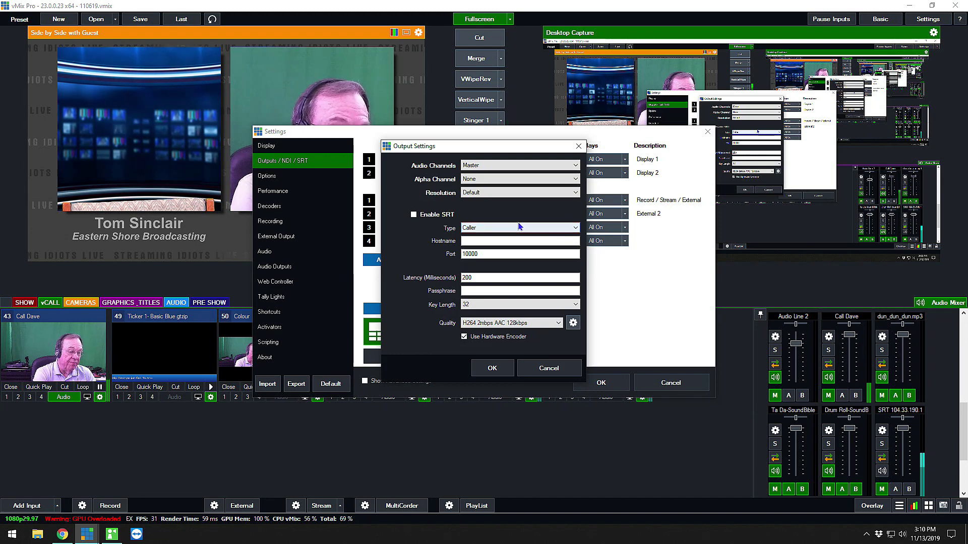
click(499, 228)
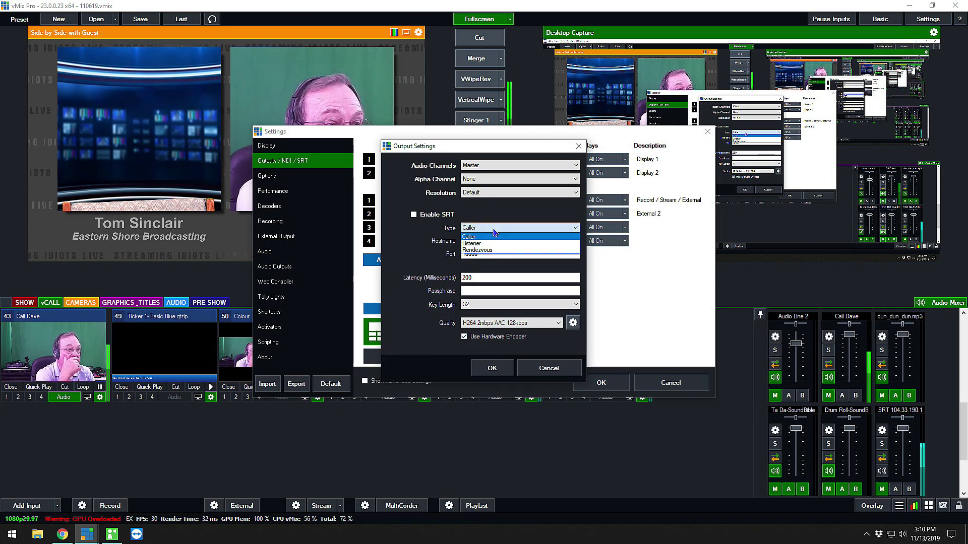
click(414, 244)
click(548, 368)
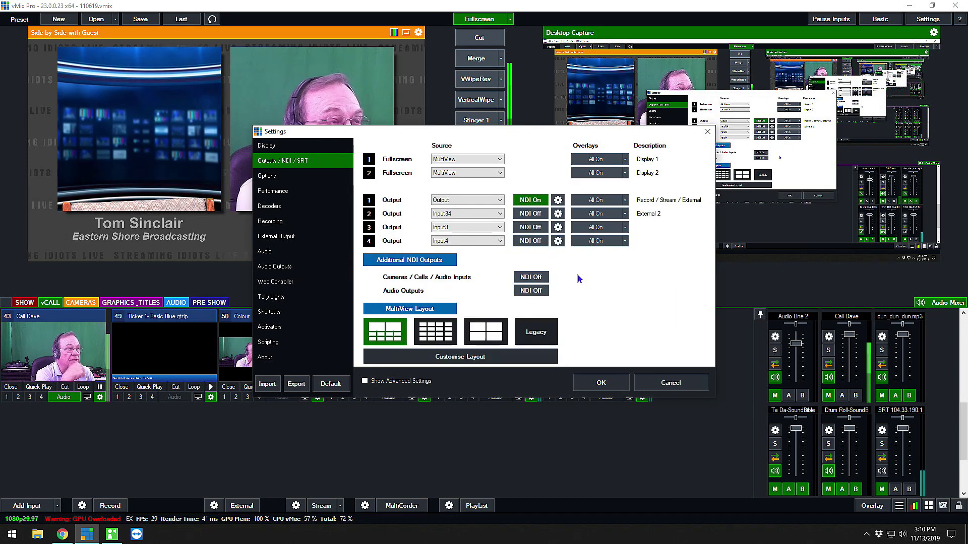
Enable SRT on Output 1 with port 5000 and a latency of 150 milliseconds, and apply the settings.
click(557, 200)
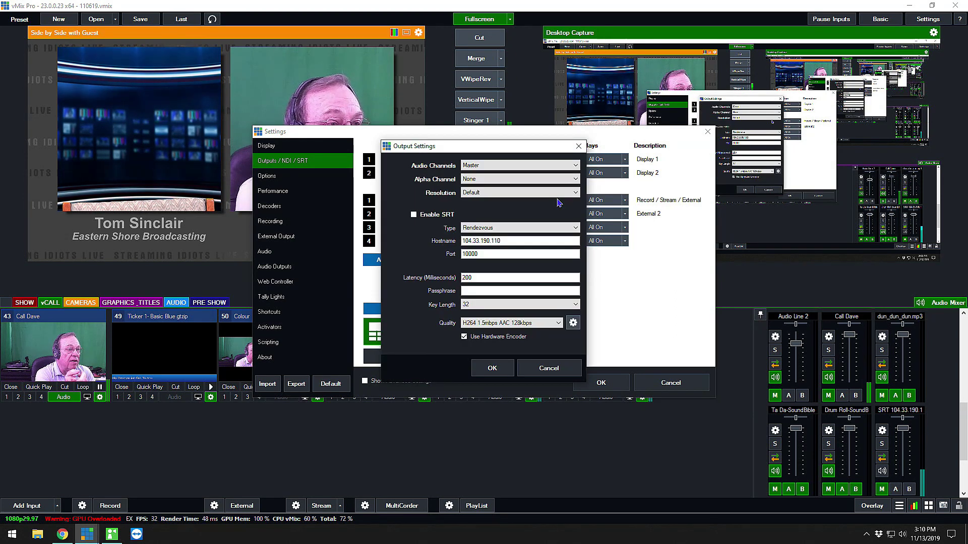
click(414, 215)
double_click(487, 254)
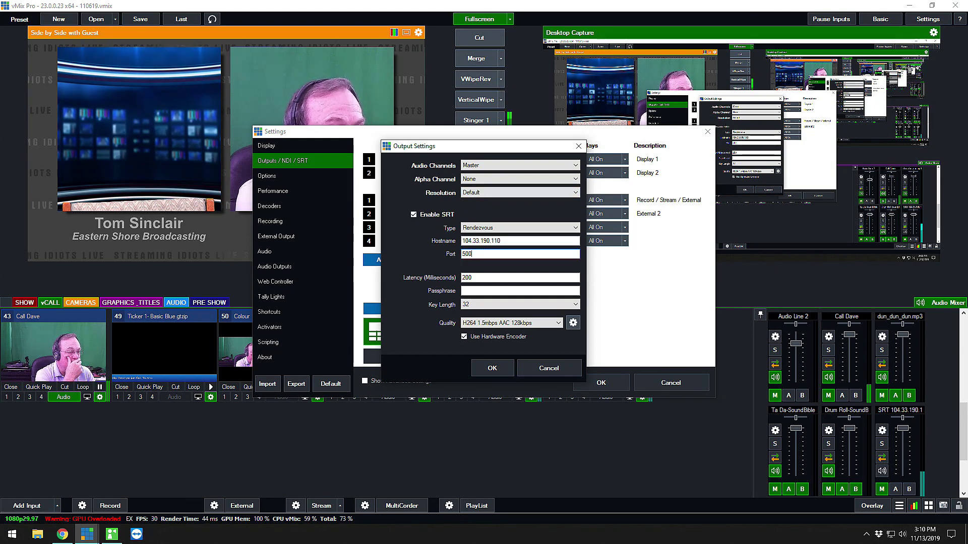
double_click(472, 278)
text(150)
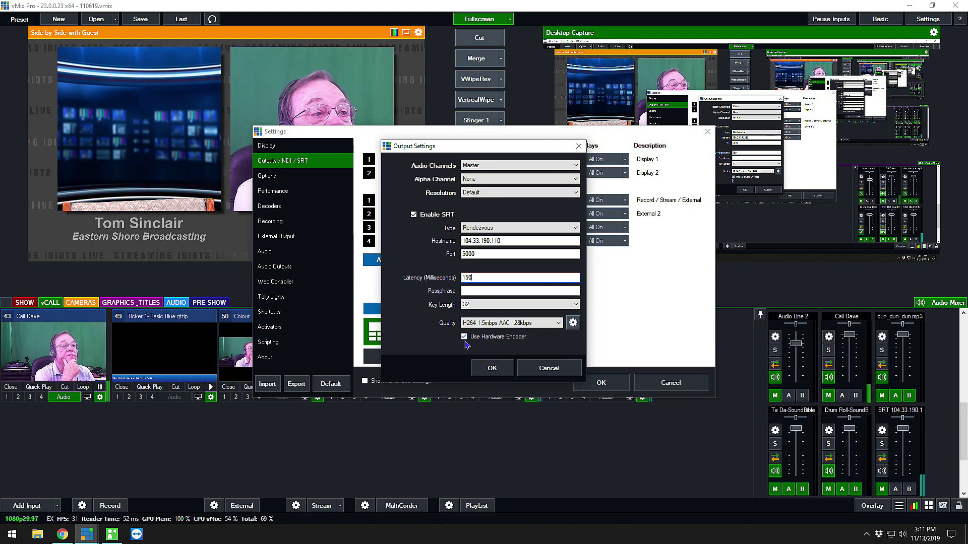
click(491, 369)
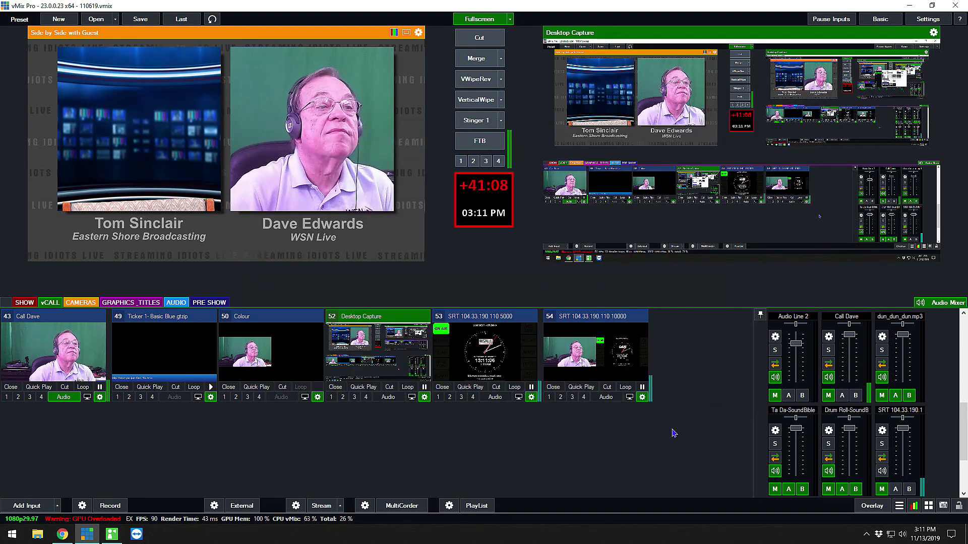
Check the SRT statistics of Outputs 1 and 2 and inputs 53 and 54, and close the Statistics window.
click(930, 505)
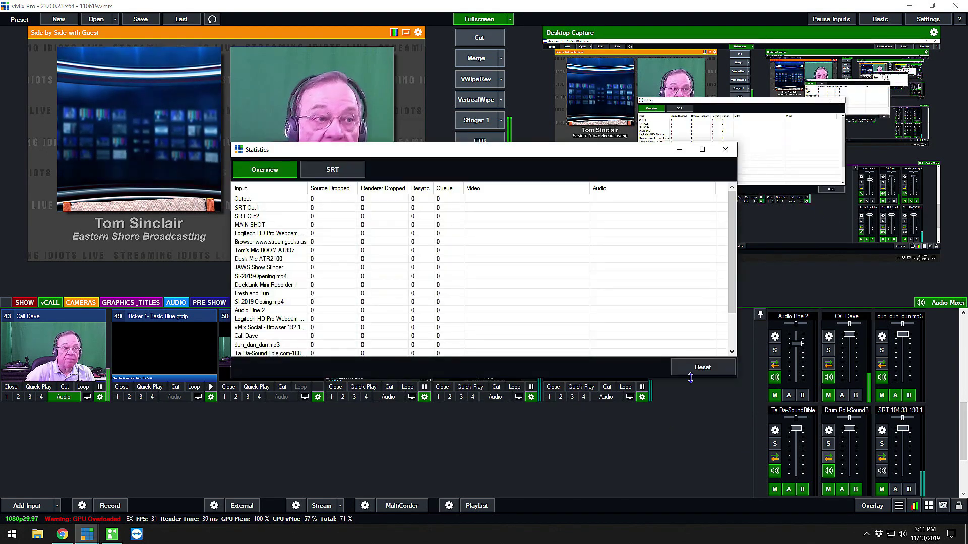
click(332, 170)
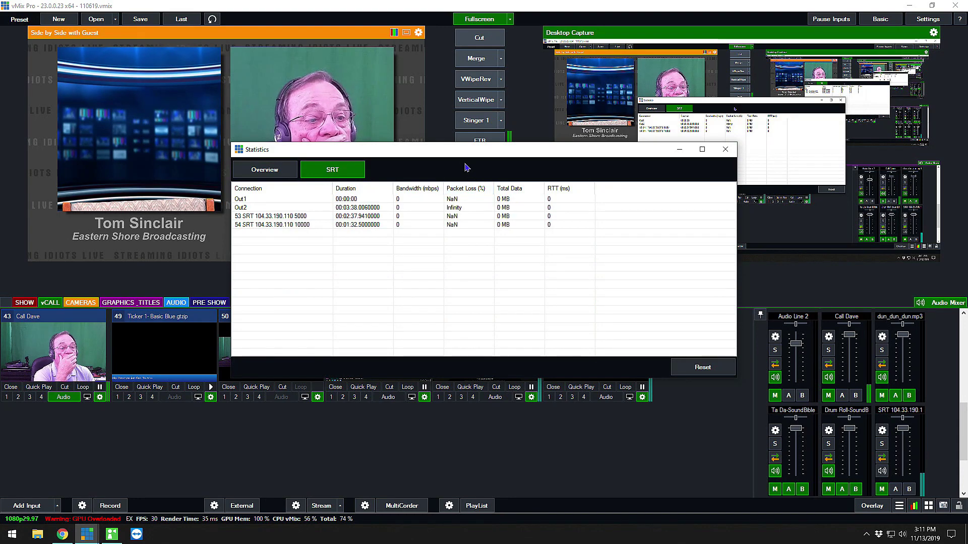
drag(461, 151, 681, 60)
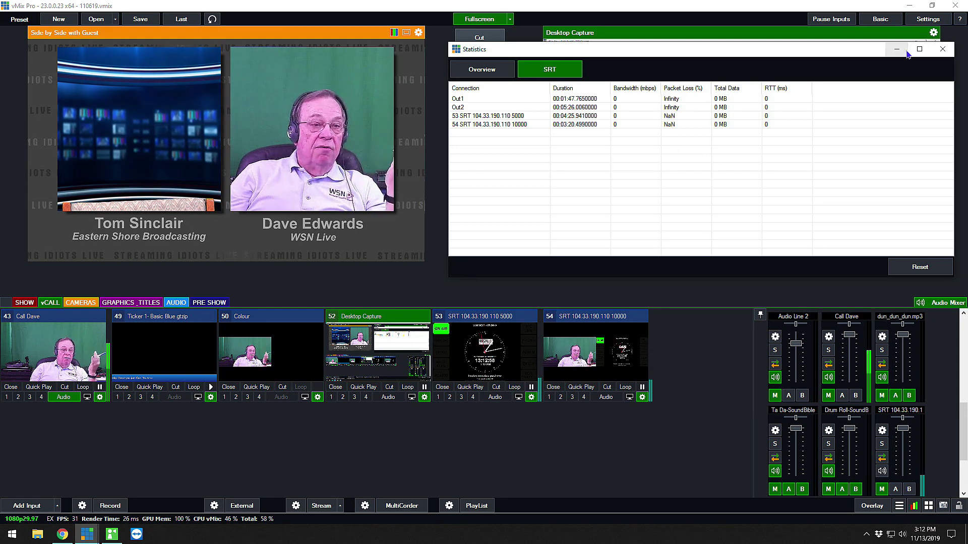
click(942, 49)
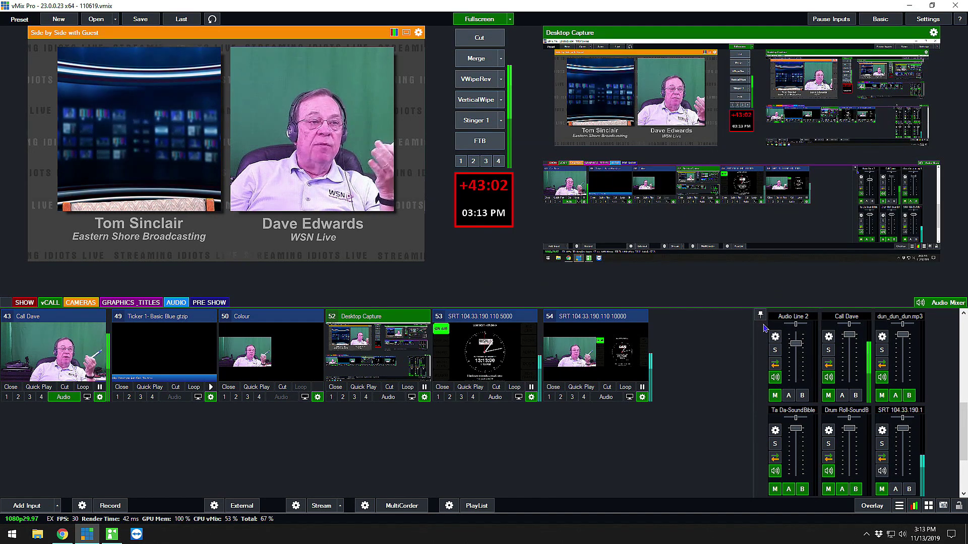
Verify that Output 1's SRT settings use rendezvous, port 5000 and the hardware encoder.
click(919, 19)
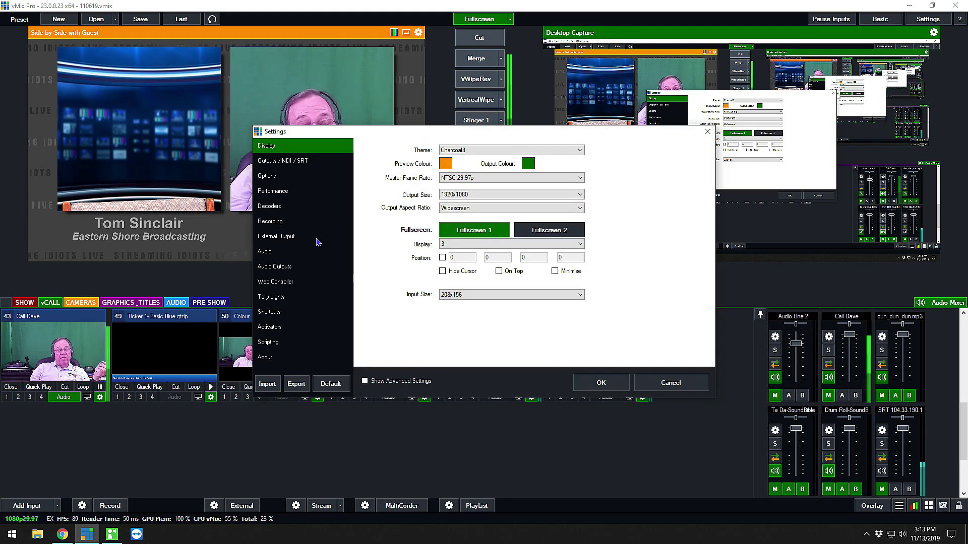
click(288, 161)
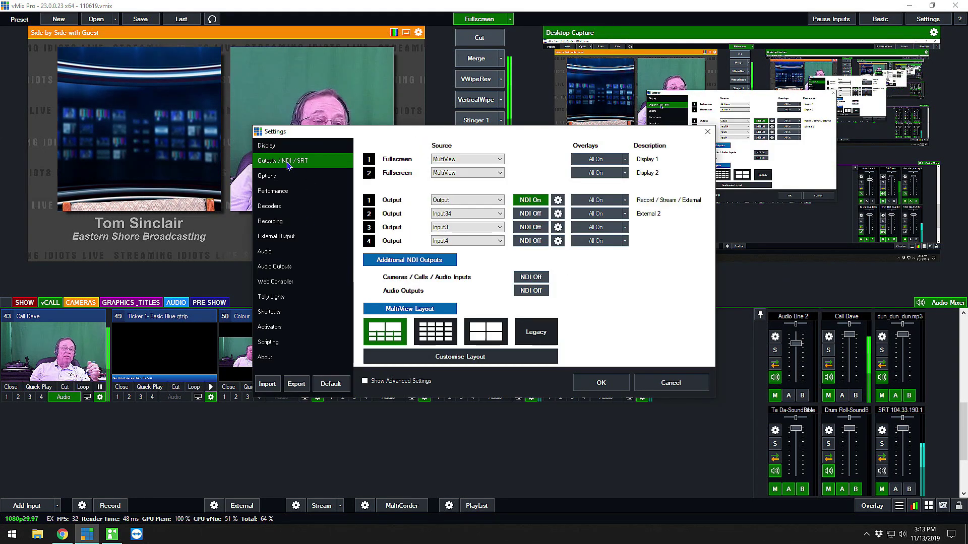
click(557, 201)
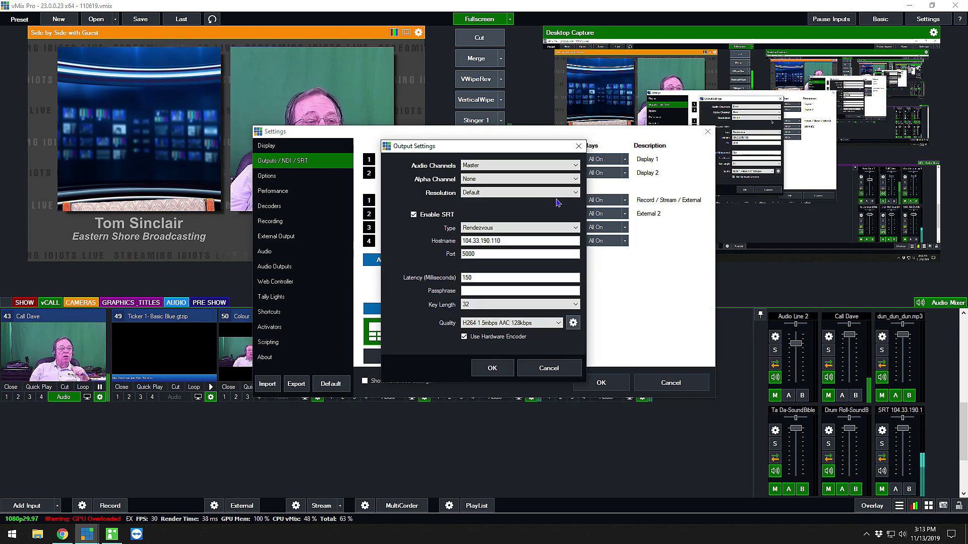
click(493, 368)
Turn on the hardware encoder for Output 2's SRT stream and apply the settings.
click(557, 215)
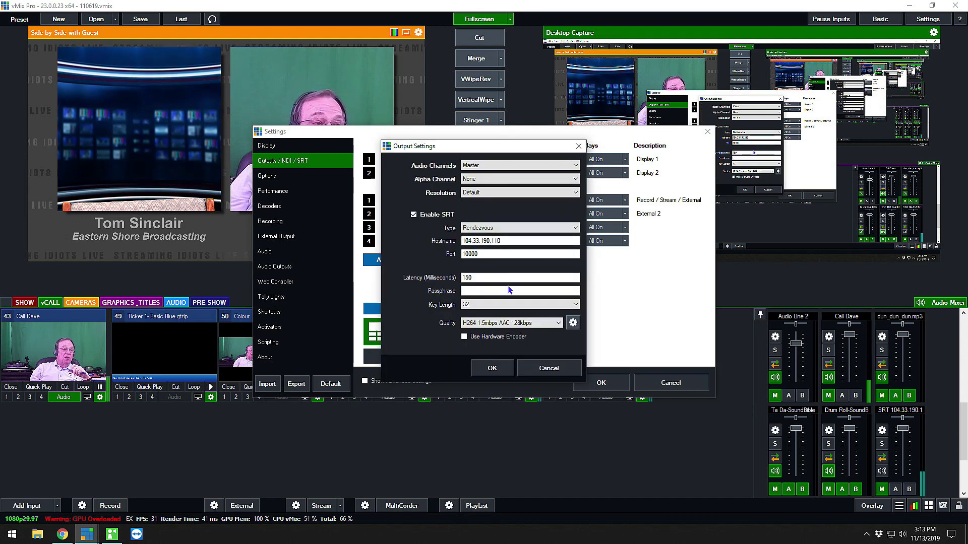
click(464, 336)
click(491, 369)
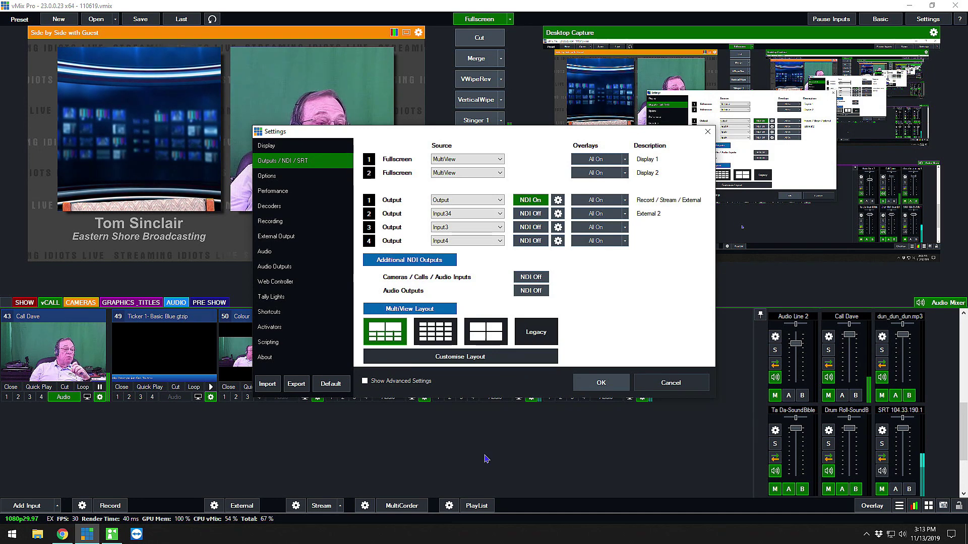
key(Return)
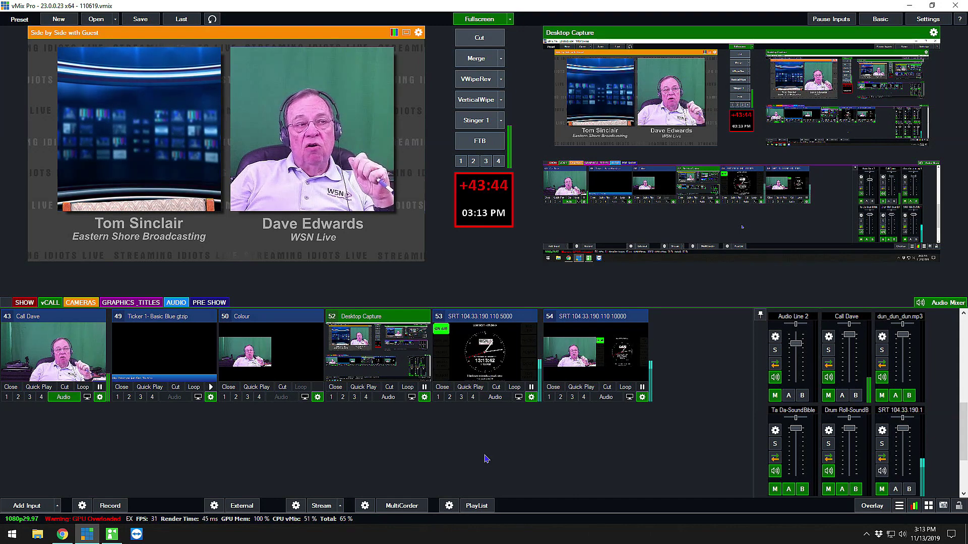
Check the graphics adapter in the performance settings and leave the settings without changes.
click(921, 19)
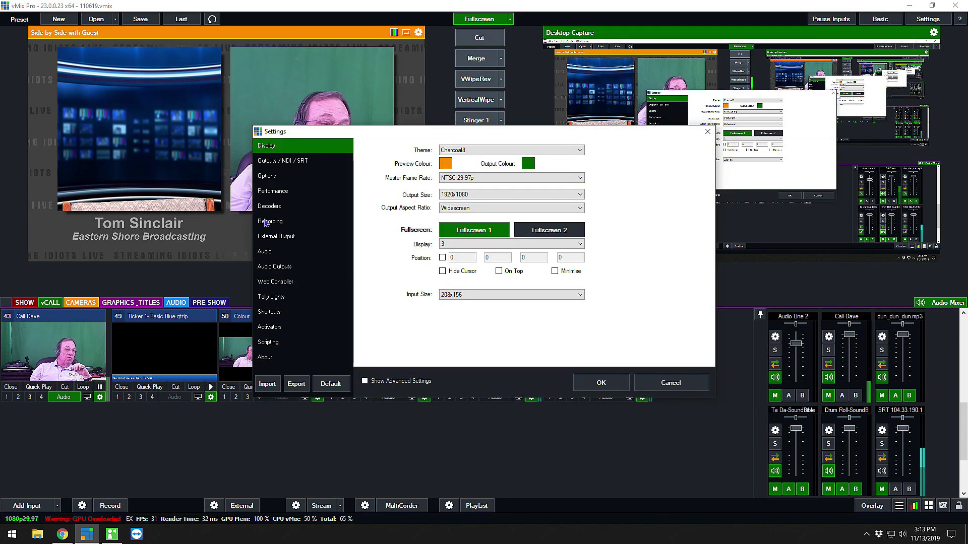
click(272, 195)
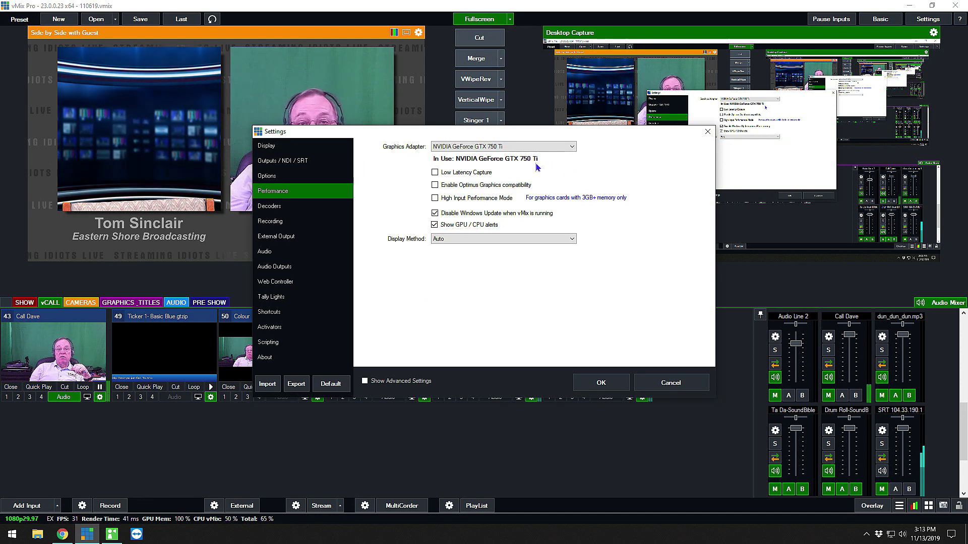
click(670, 382)
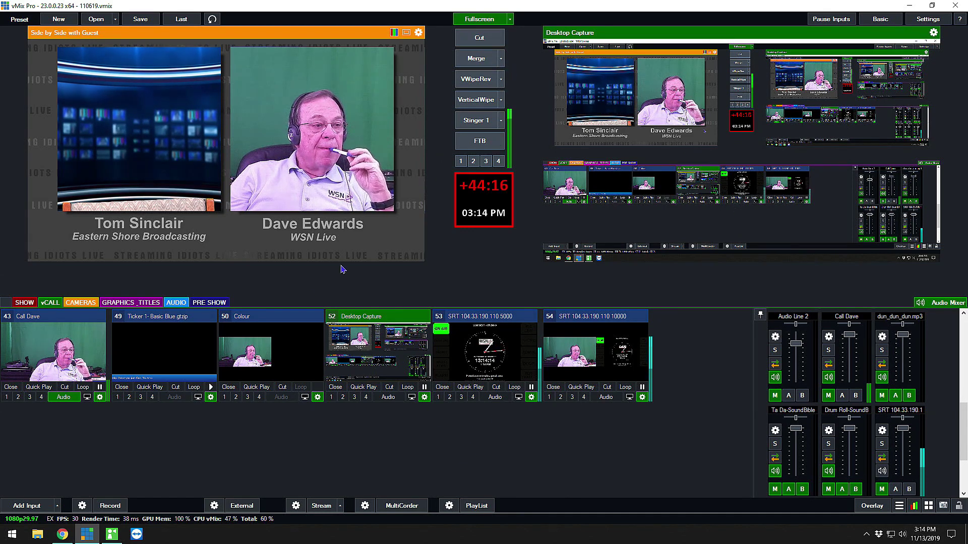
Show the camera inputs and put the two-person Colour input 51 on air.
click(73, 303)
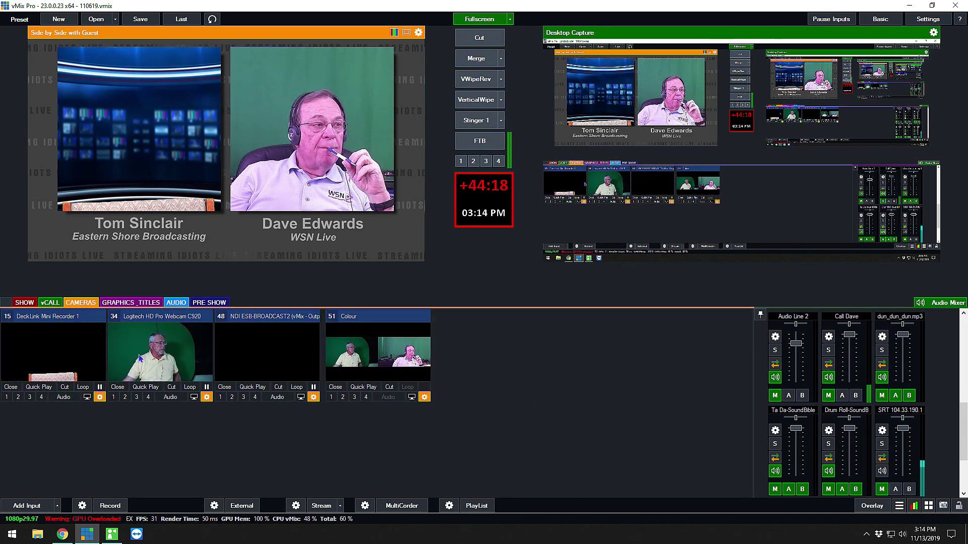
click(378, 351)
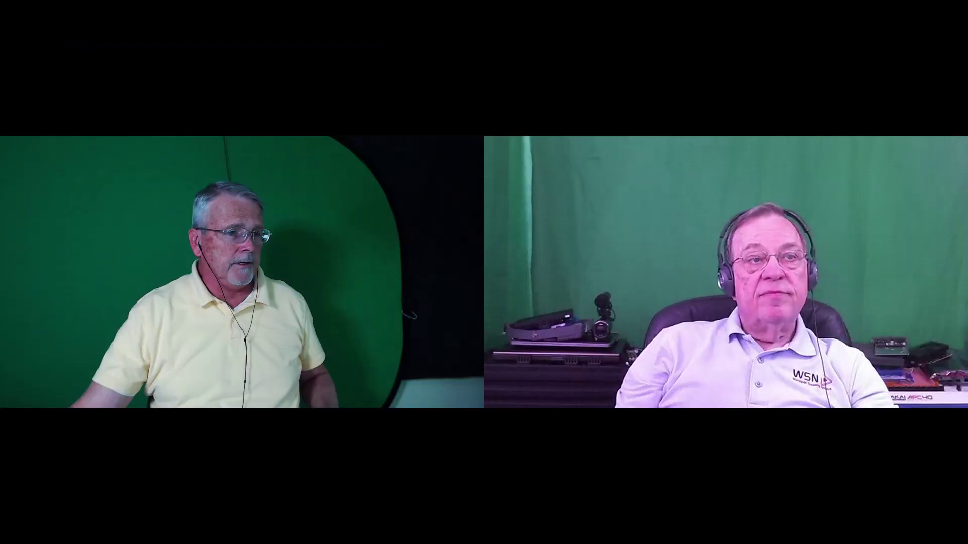